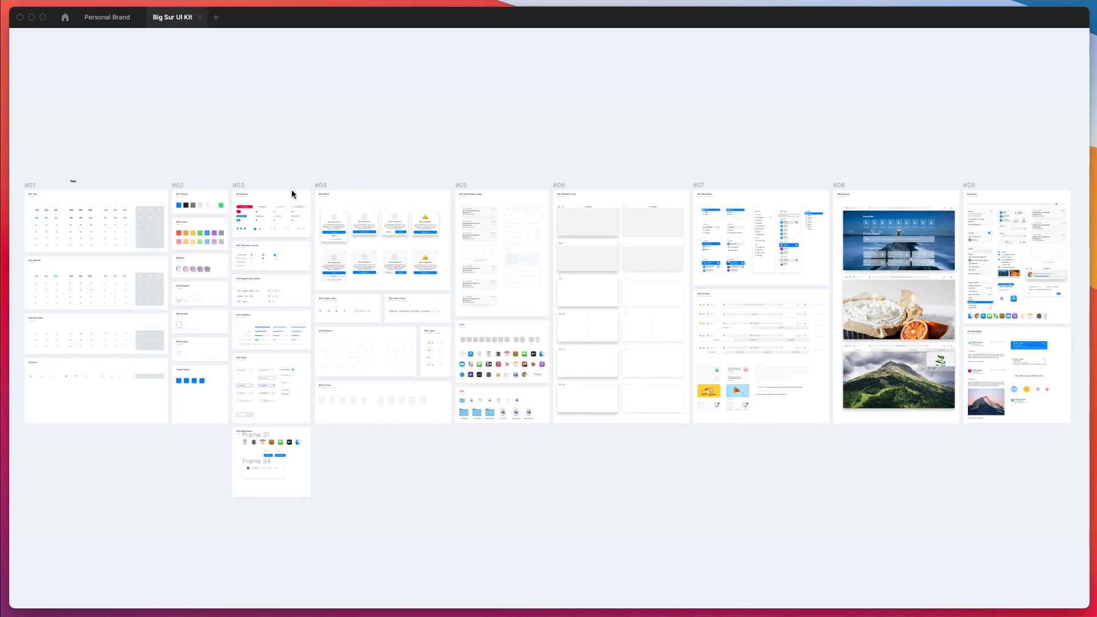
Step: Open the Big Sur Collection page and place a duplicate of the Mail frame in the empty canvas area right of the other frames
key(super+backslash)
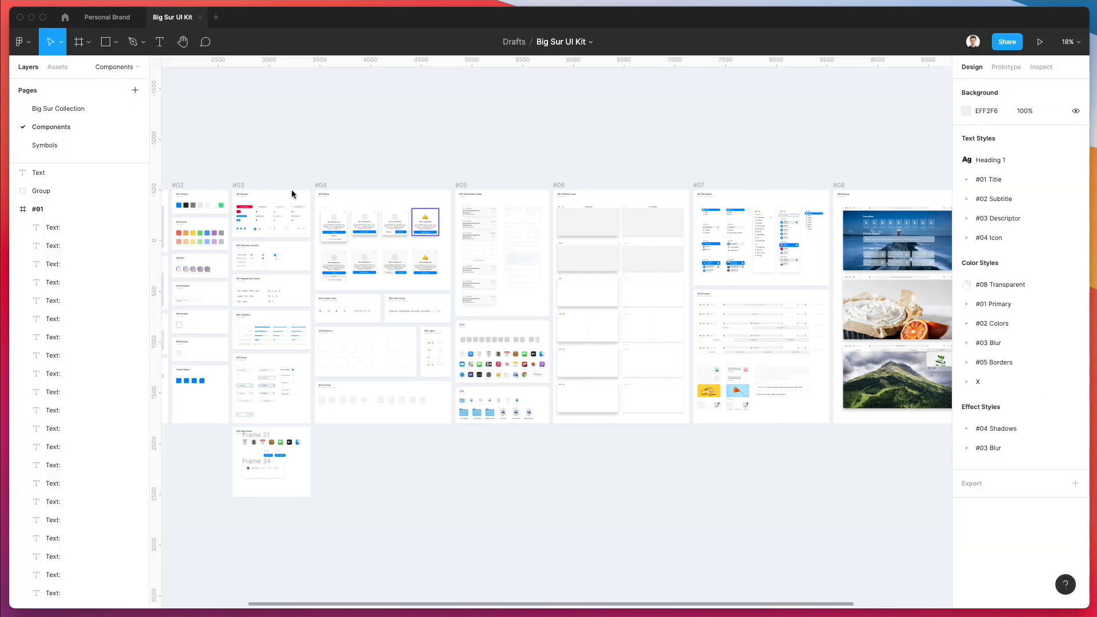
click(58, 111)
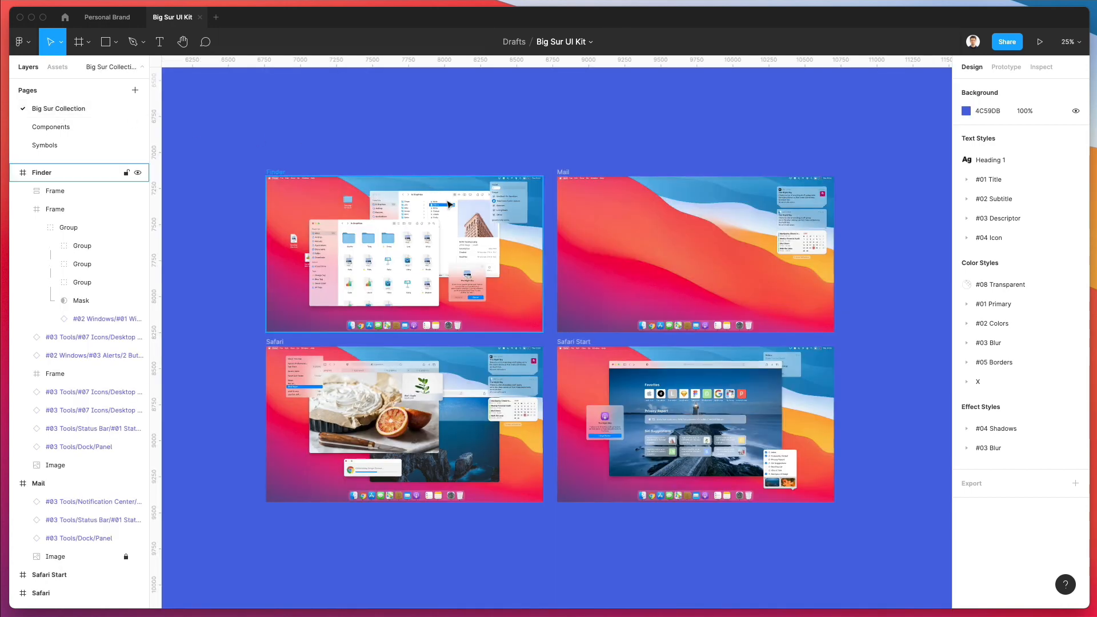
scroll(493, 193, right, 4)
click(465, 172)
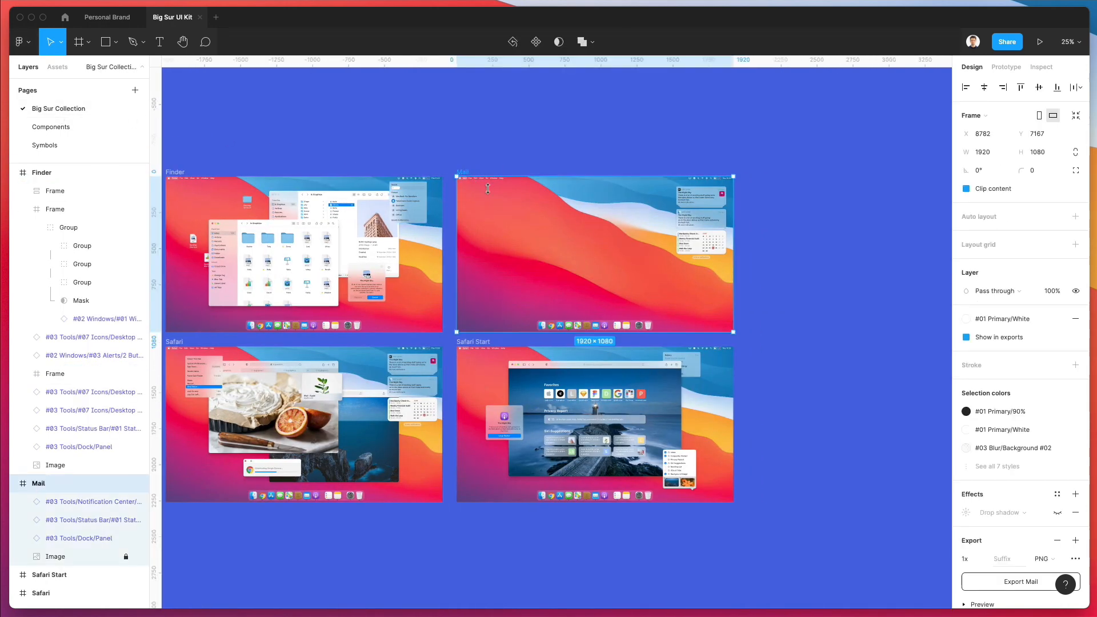
drag(521, 228, 916, 330)
scroll(807, 313, right, 2)
scroll(806, 312, right, 15)
drag(465, 326, 497, 321)
scroll(548, 316, up, 5)
click(609, 154)
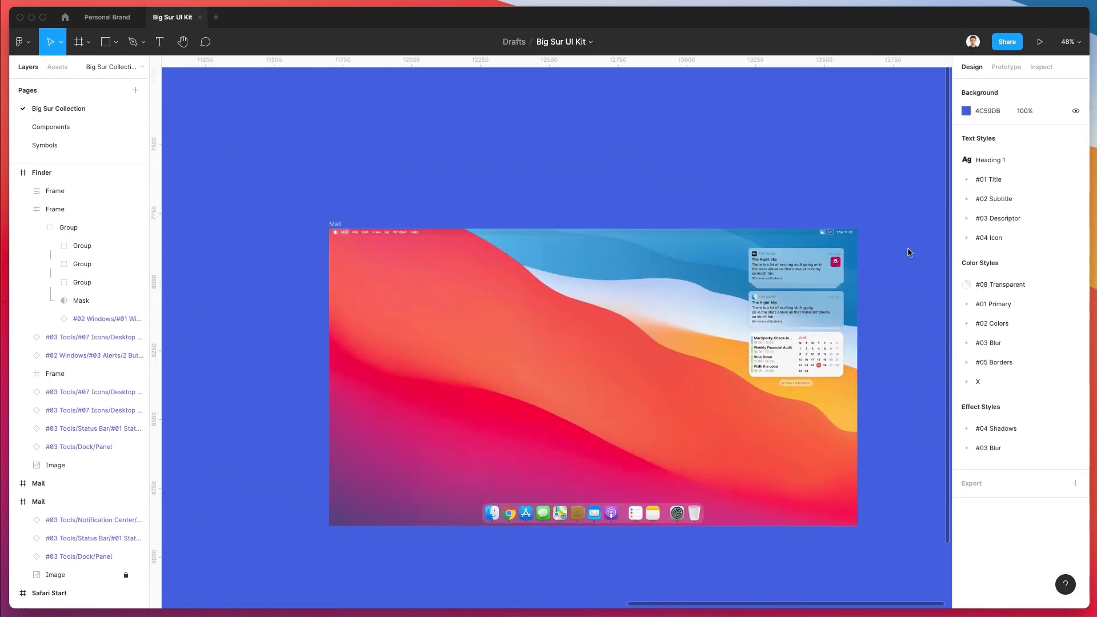
Step: Change the page background colour to the light grey F4F5FA
click(965, 111)
click(815, 130)
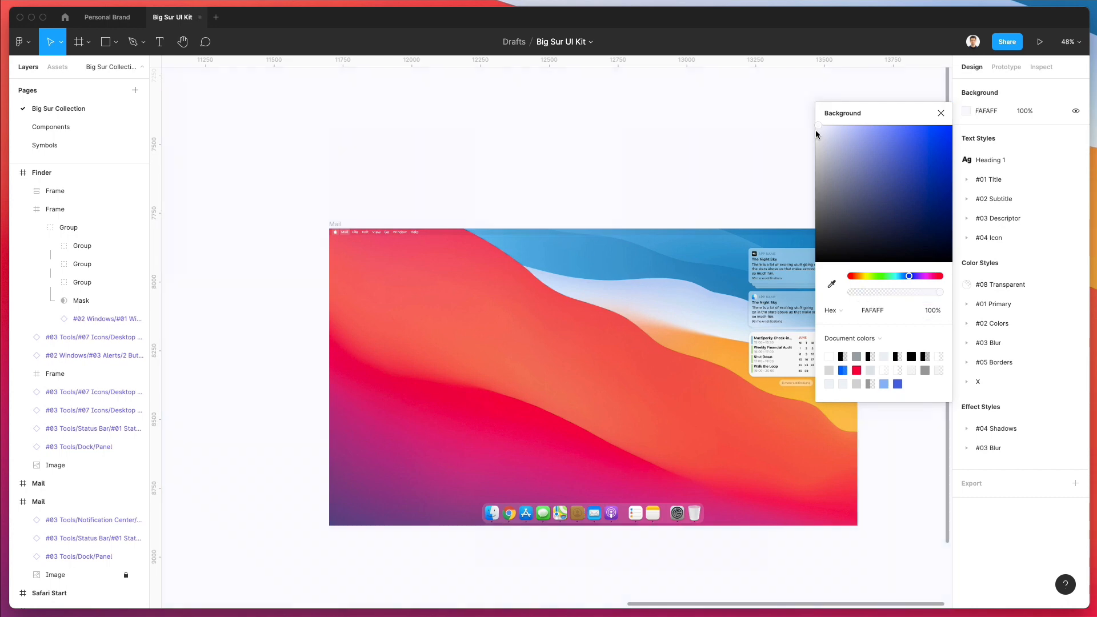
drag(817, 134, 817, 134)
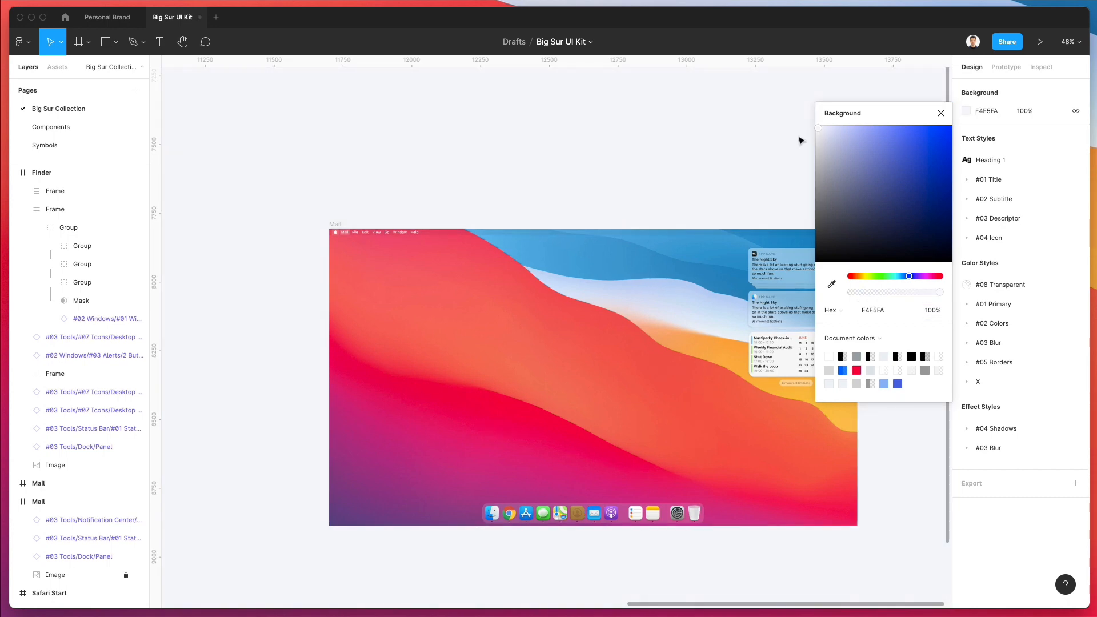
scroll(422, 175, down, 1)
key(super+v)
click(431, 166)
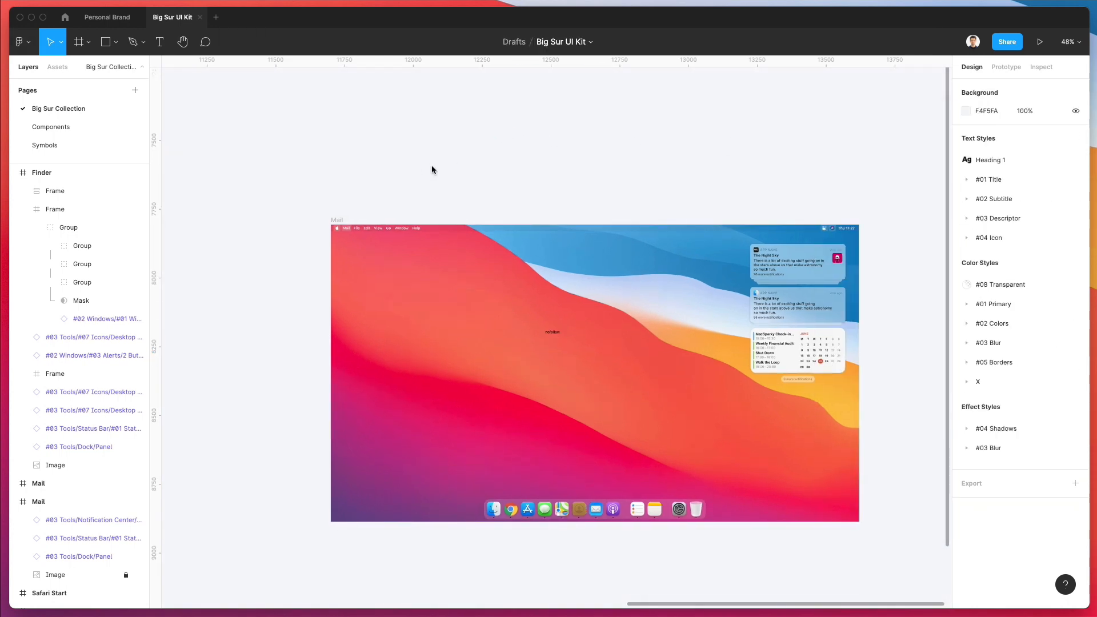
click(554, 330)
key(Delete)
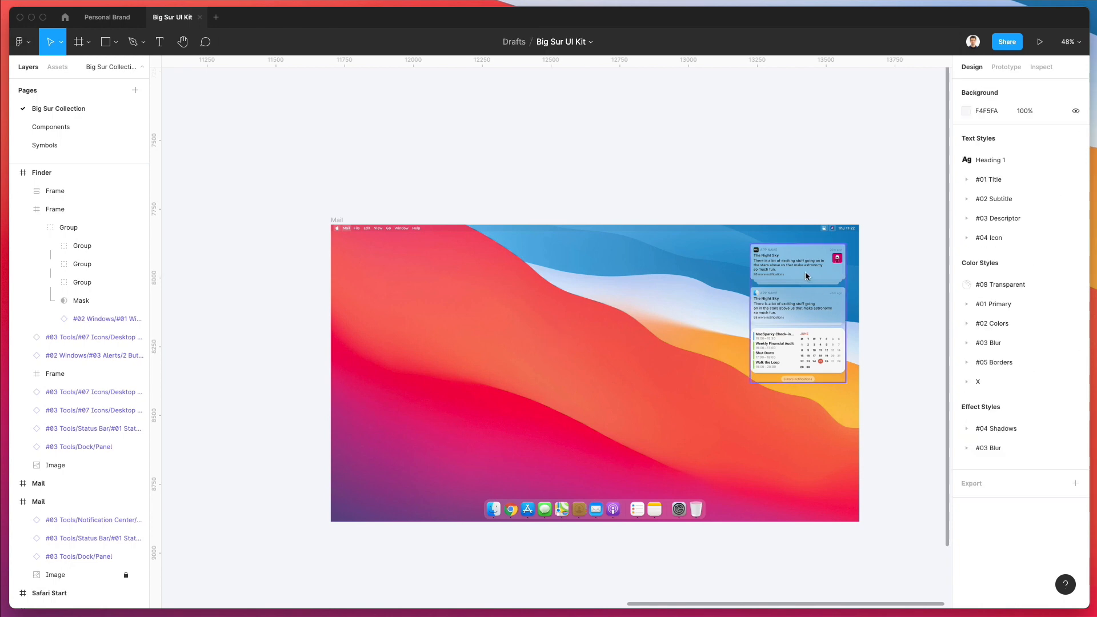
Step: Delete the notification centre with its widgets from the duplicated Mail frame
click(805, 272)
key(Delete)
Step: Copy the front 900 × 600 window from the Finder frame into the duplicated Mail frame, positioned at about X 489, Y 211
scroll(696, 312, down, 5)
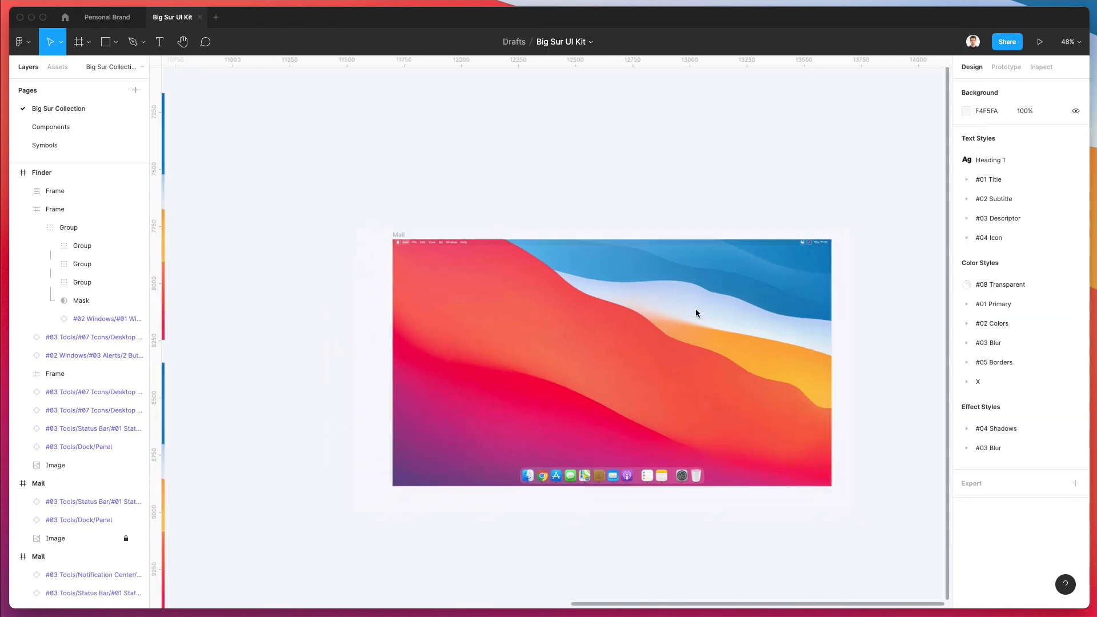
scroll(619, 413, left, 10)
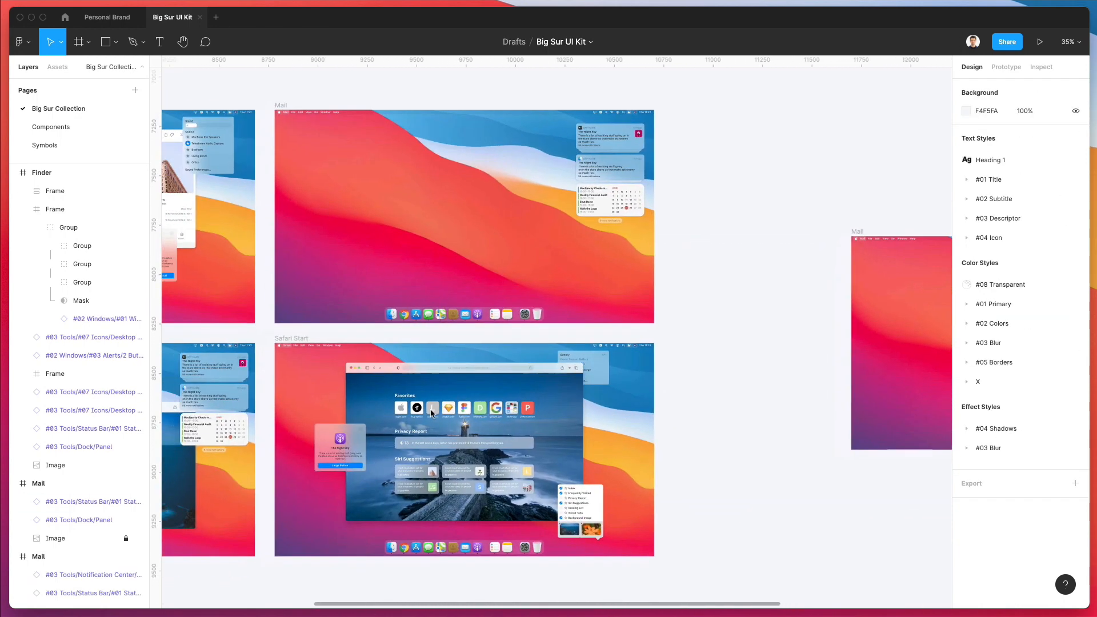
scroll(431, 409, right, 5)
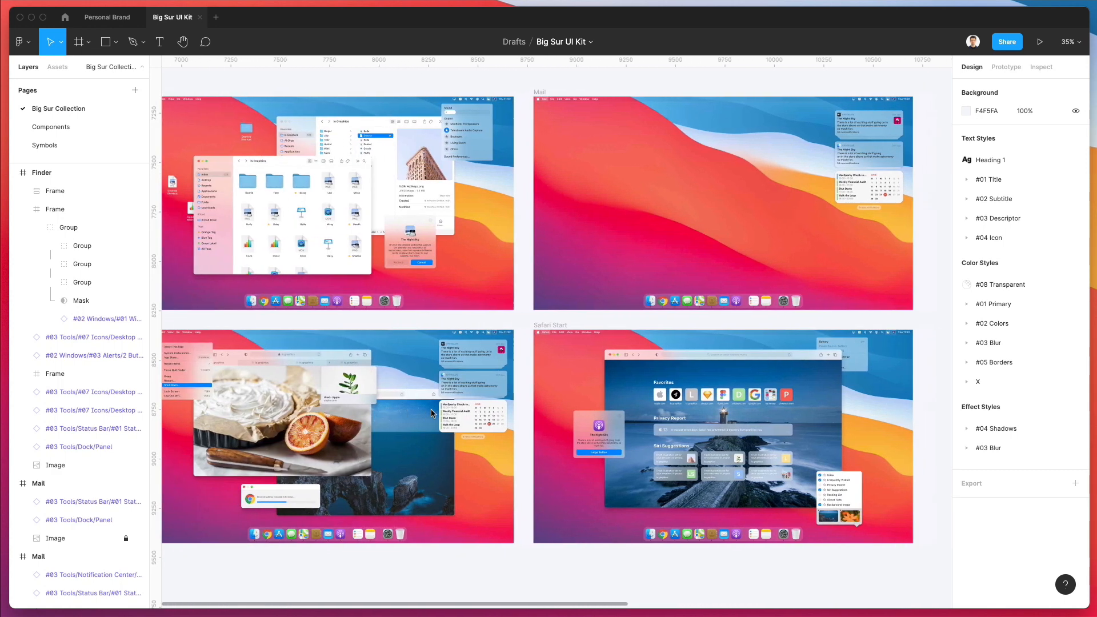
scroll(458, 403, left, 5)
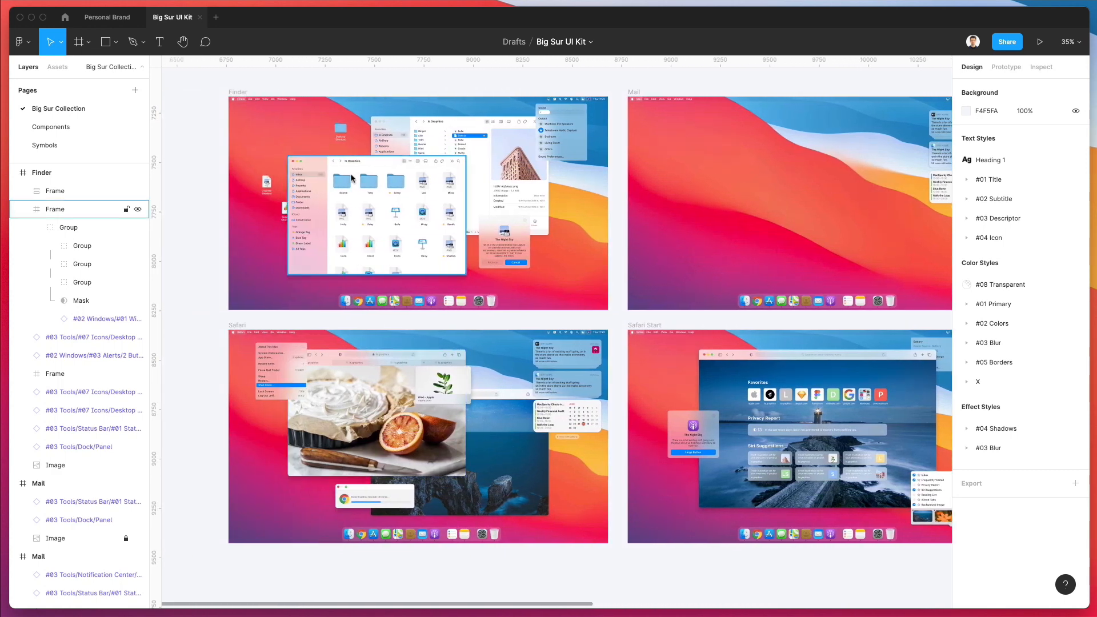
click(370, 191)
scroll(370, 190, right, 3)
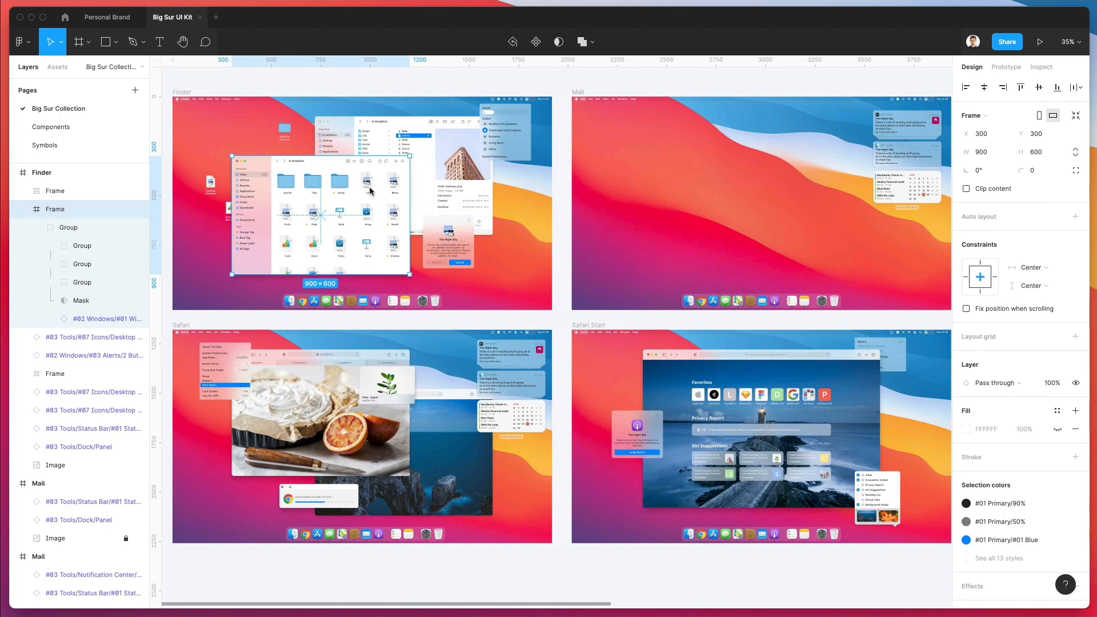
scroll(369, 190, right, 20)
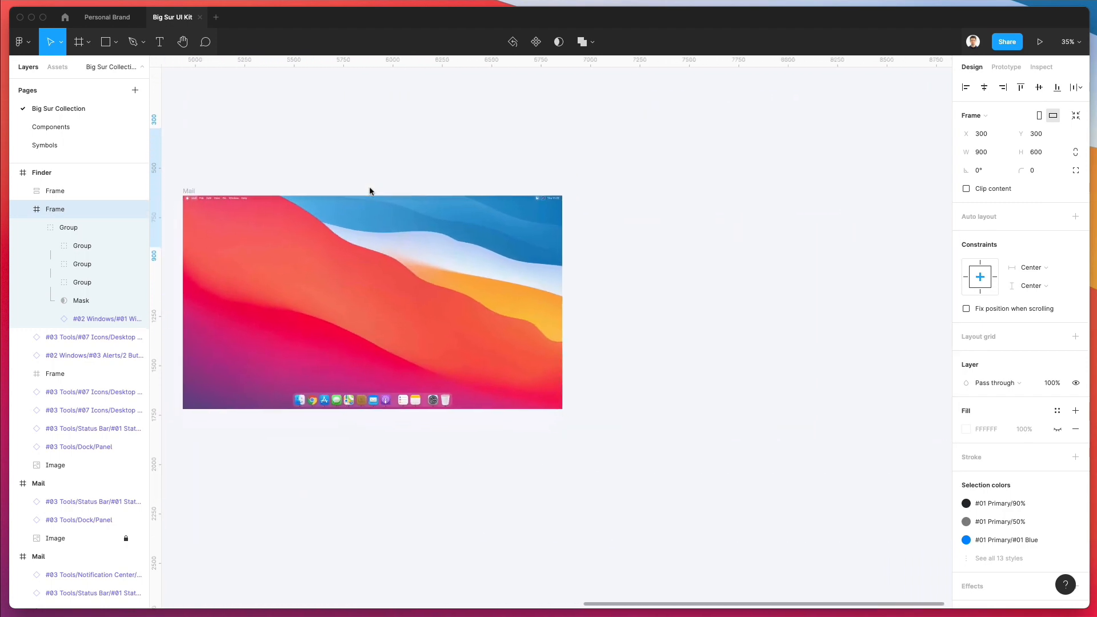
scroll(281, 220, up, 5)
key(super+v)
scroll(574, 352, down, 2)
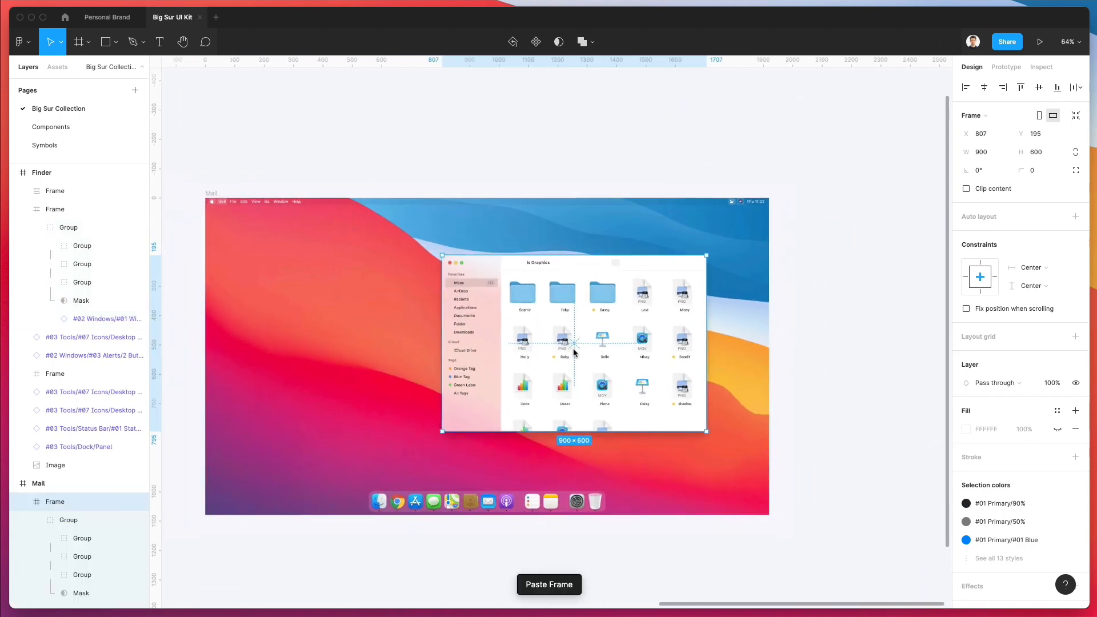
drag(563, 327, 487, 328)
Step: Delete the group of folder and file icons from the pasted window's content area
scroll(480, 326, up, 5)
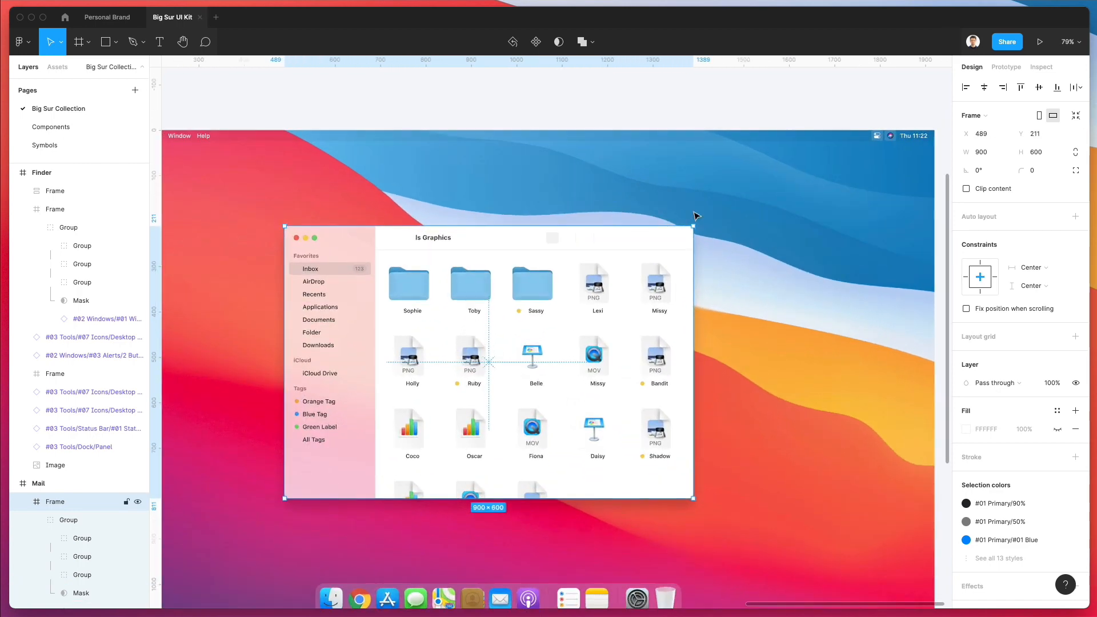
double_click(537, 295)
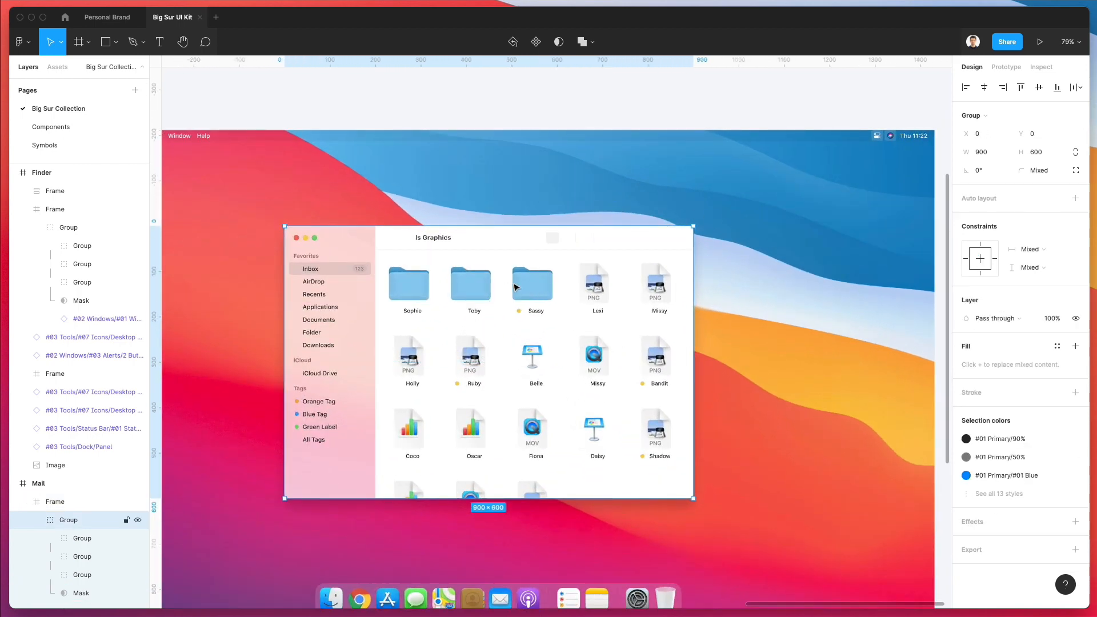
double_click(530, 289)
key(Delete)
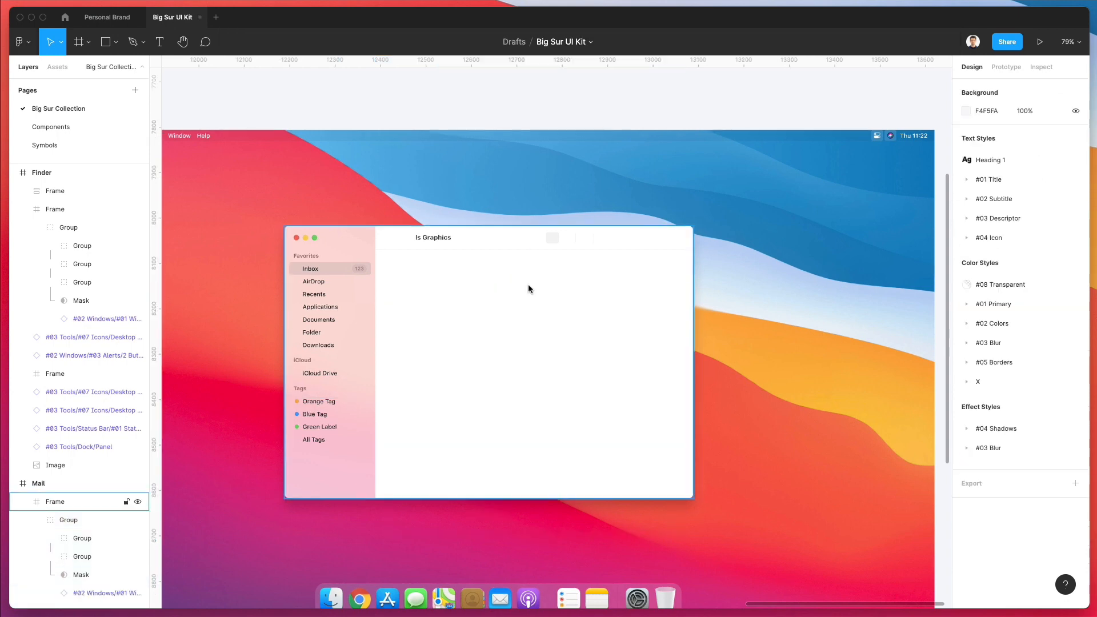
Step: Delete the grey 139 × 24 toolbar group beside the title in the pasted window's title bar
click(554, 237)
double_click(554, 237)
double_click(554, 236)
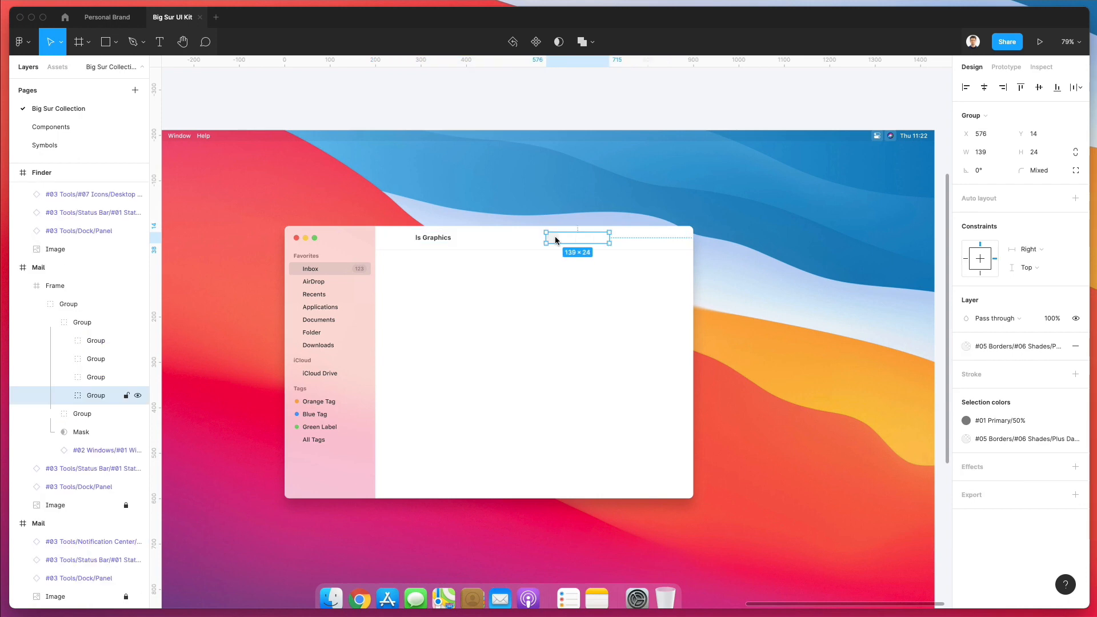
key(Delete)
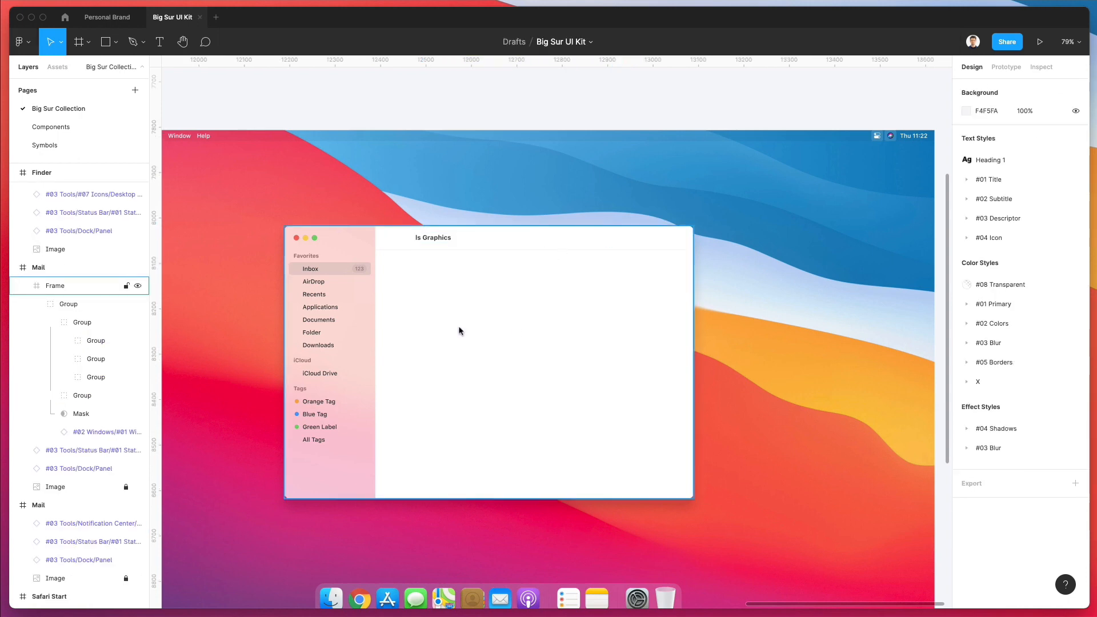
Step: Remove the iCloud and Tags sections with all their items from the window's sidebar
scroll(525, 338, left, 3)
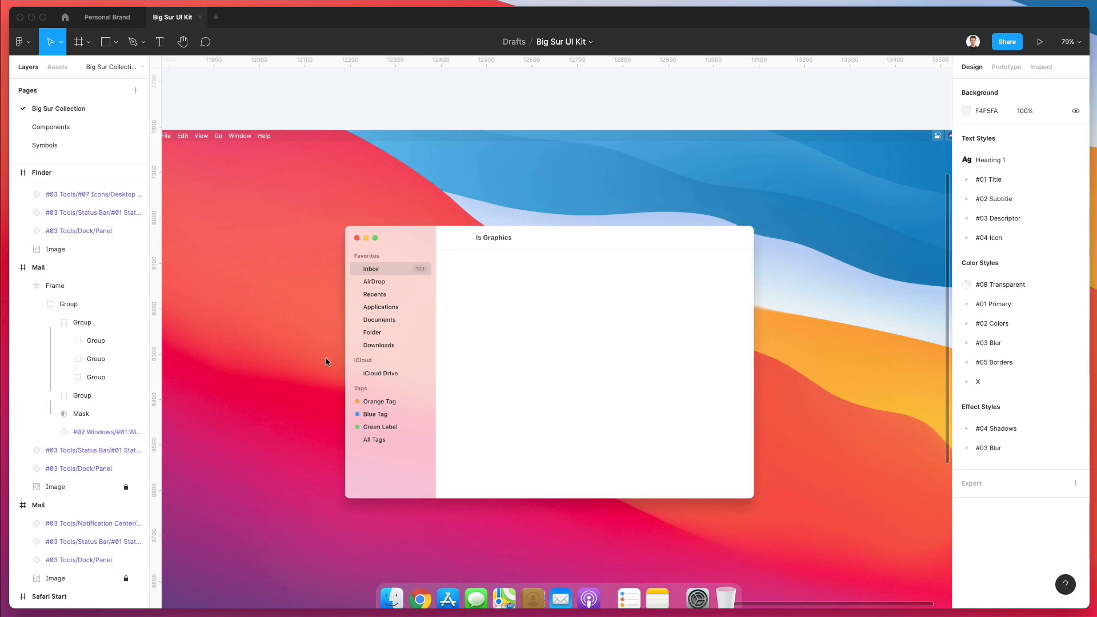
drag(327, 361, 422, 458)
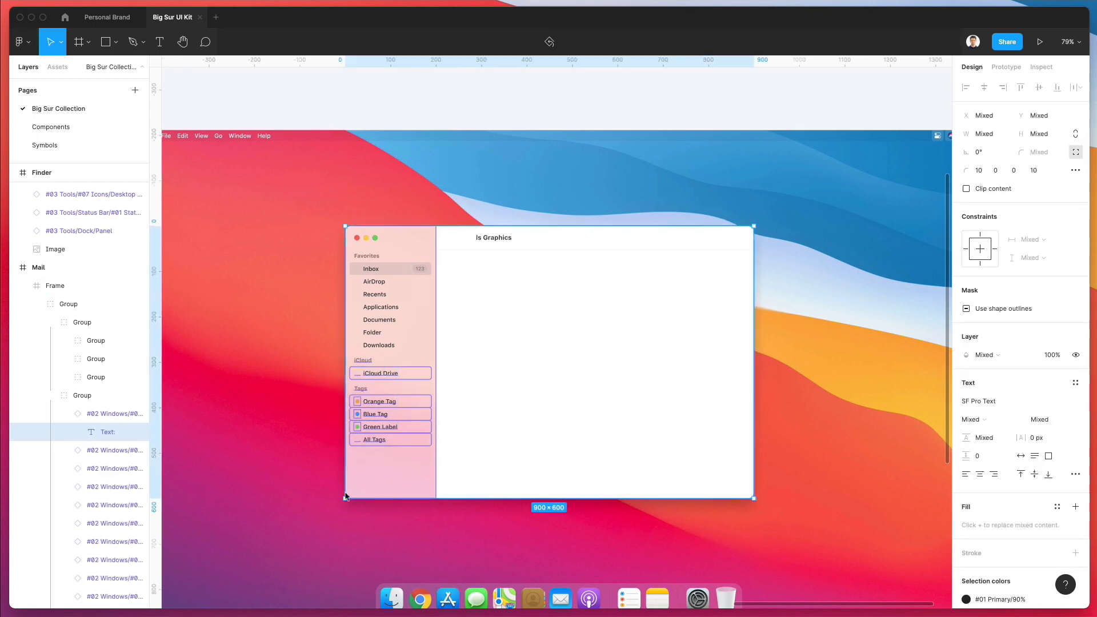
drag(294, 472, 394, 506)
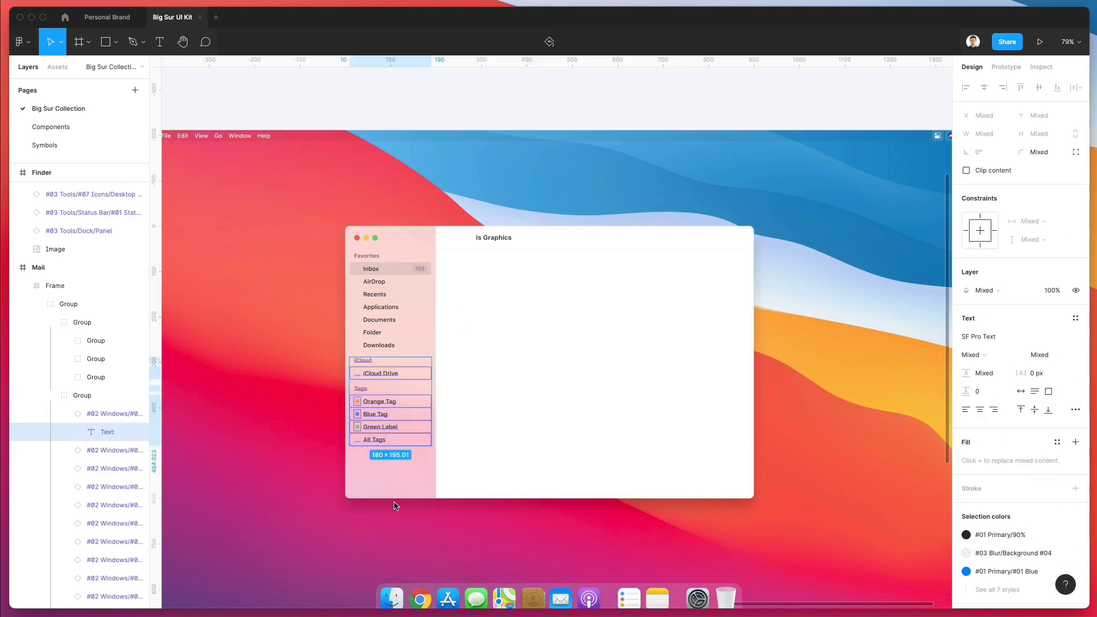
key(Delete)
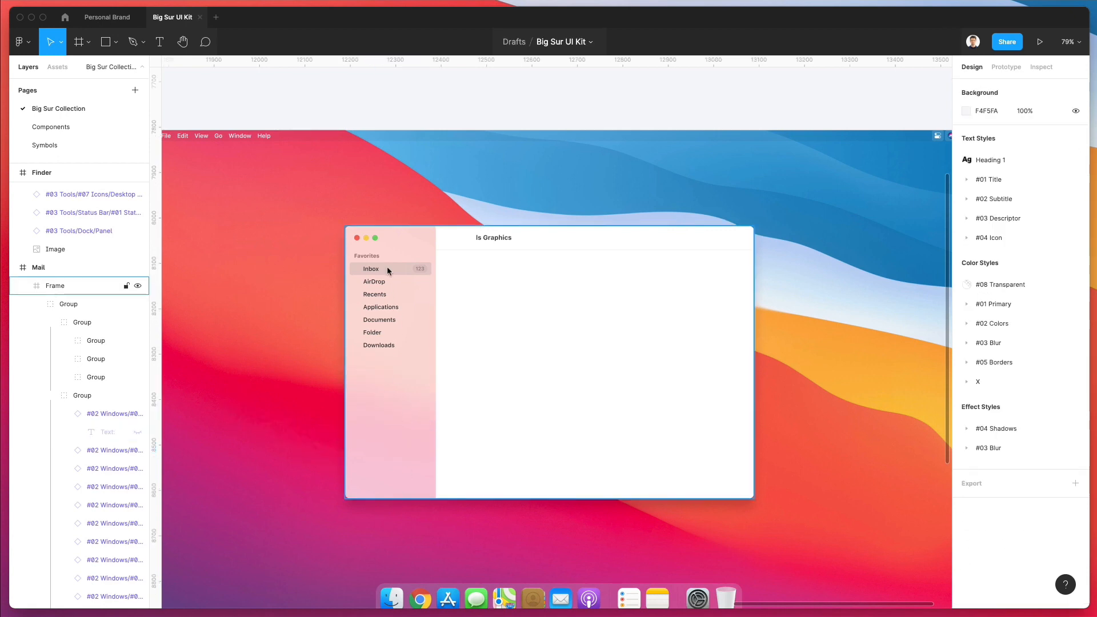
Step: Change the sidebar's Favorites heading to "Menu"
click(376, 256)
double_click(375, 256)
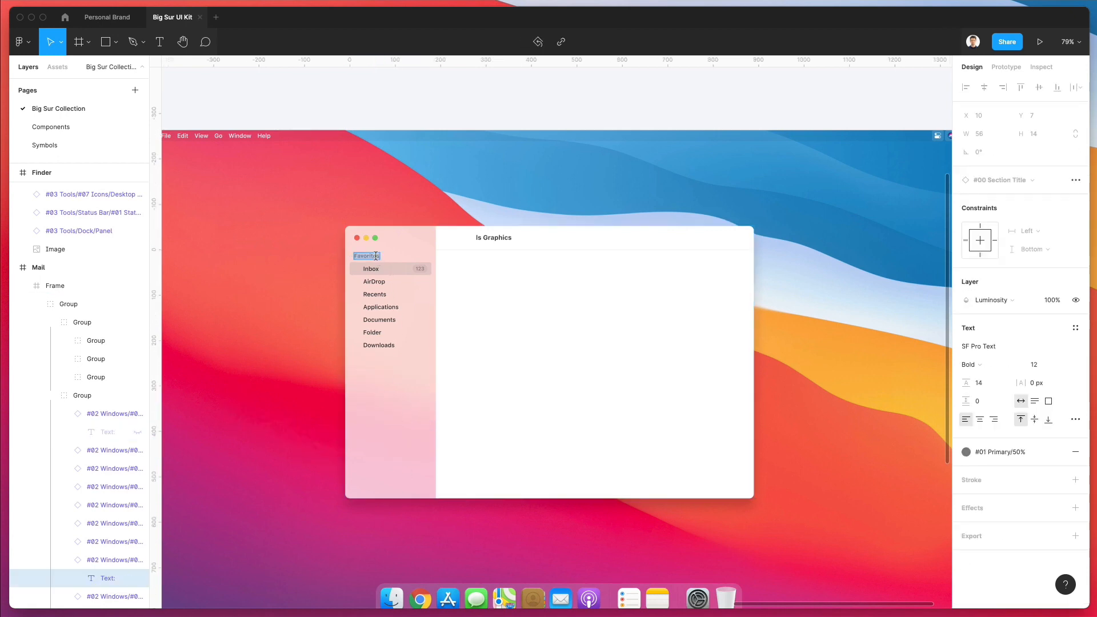
text(ME)
text(Menu)
key(Escape)
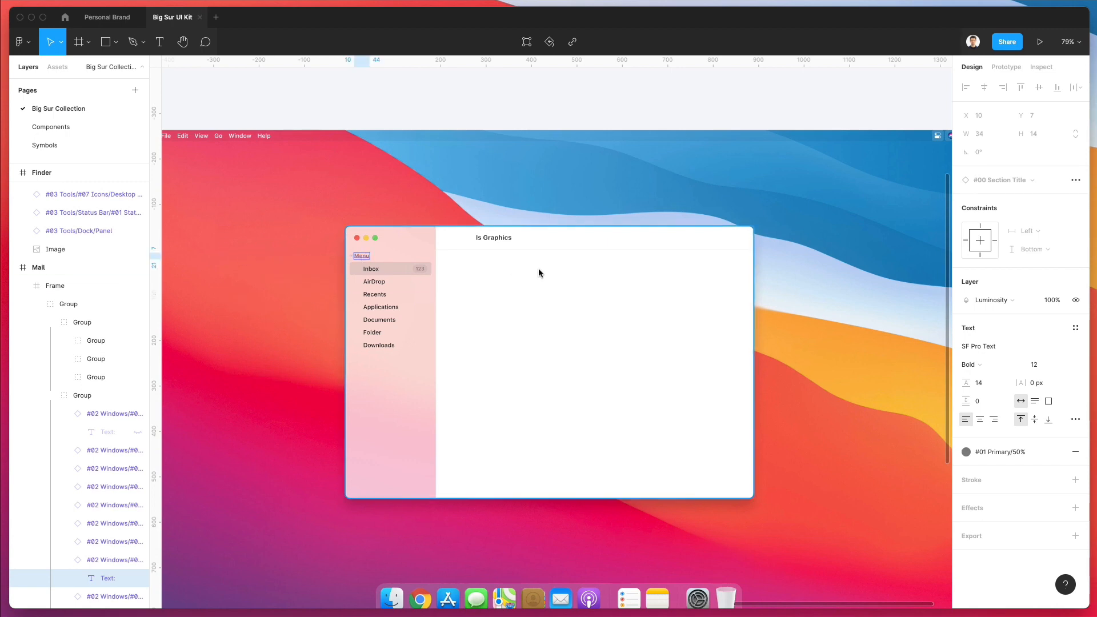
scroll(423, 283, up, 5)
click(345, 261)
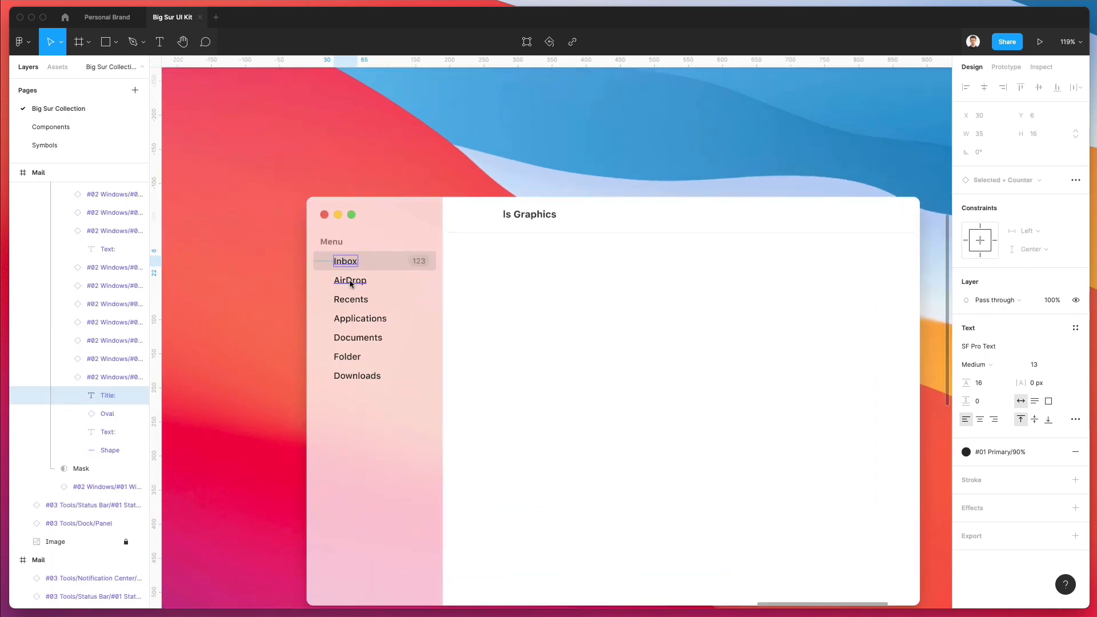
shift+click(350, 281)
shift+click(350, 300)
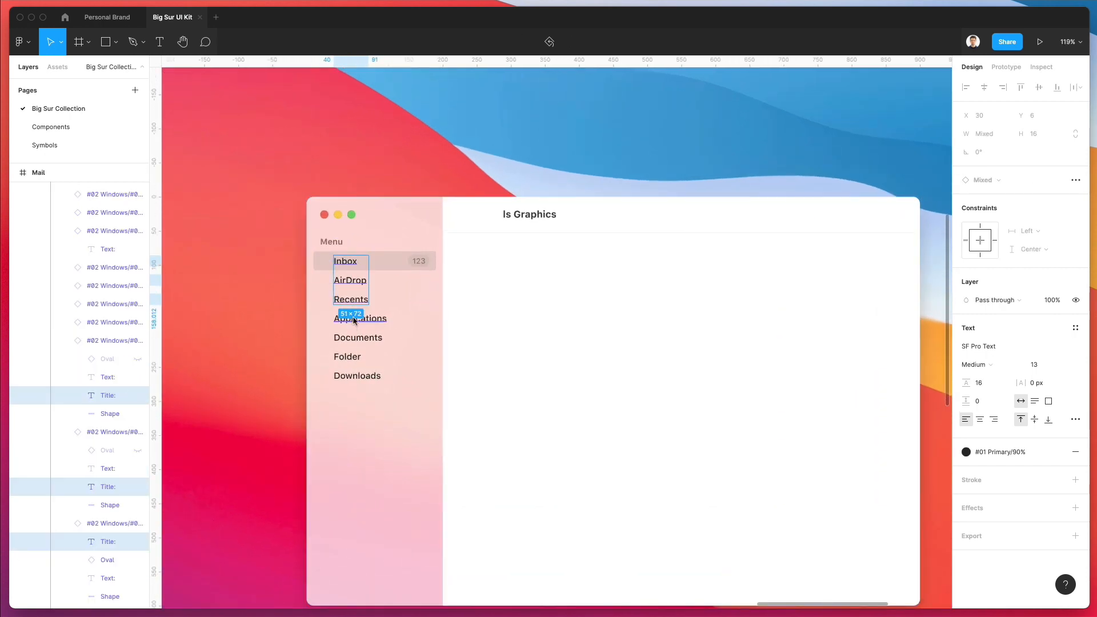
shift+click(356, 320)
shift+click(353, 341)
shift+click(350, 358)
shift+click(351, 377)
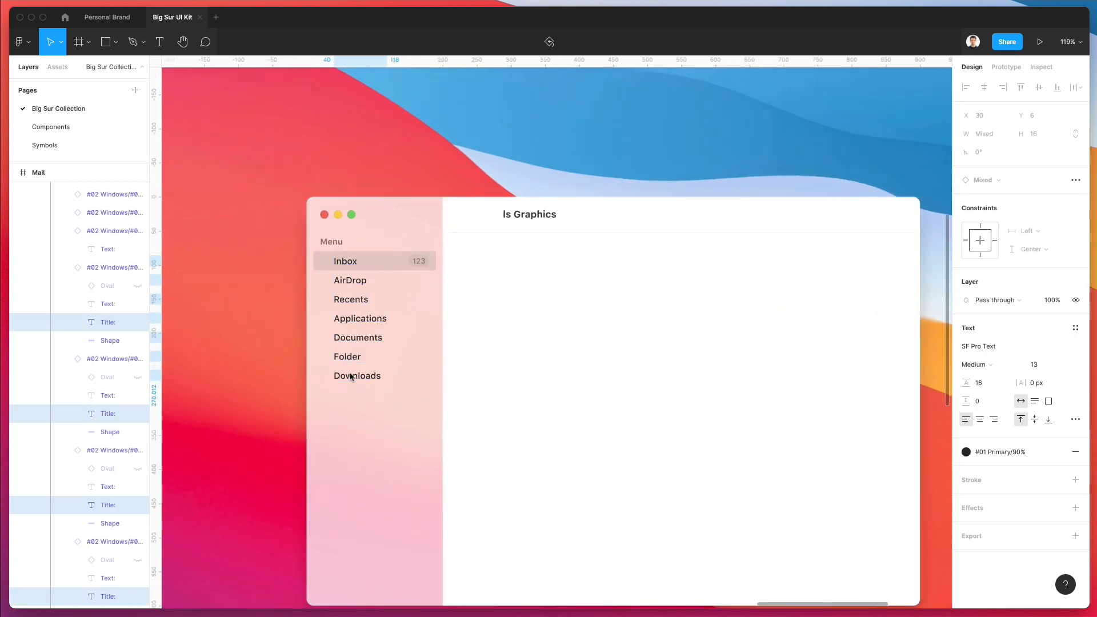
key(Escape)
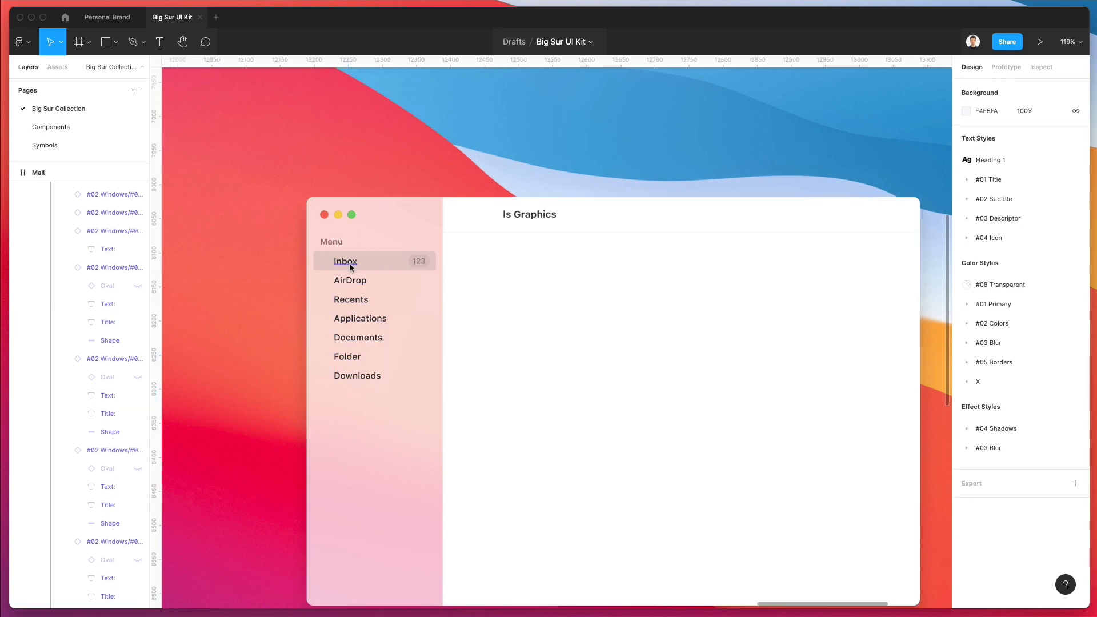
Step: Rename the sidebar items Inbox and AirDrop to "UI/UX Design" and "Illustrations"
click(348, 262)
double_click(350, 263)
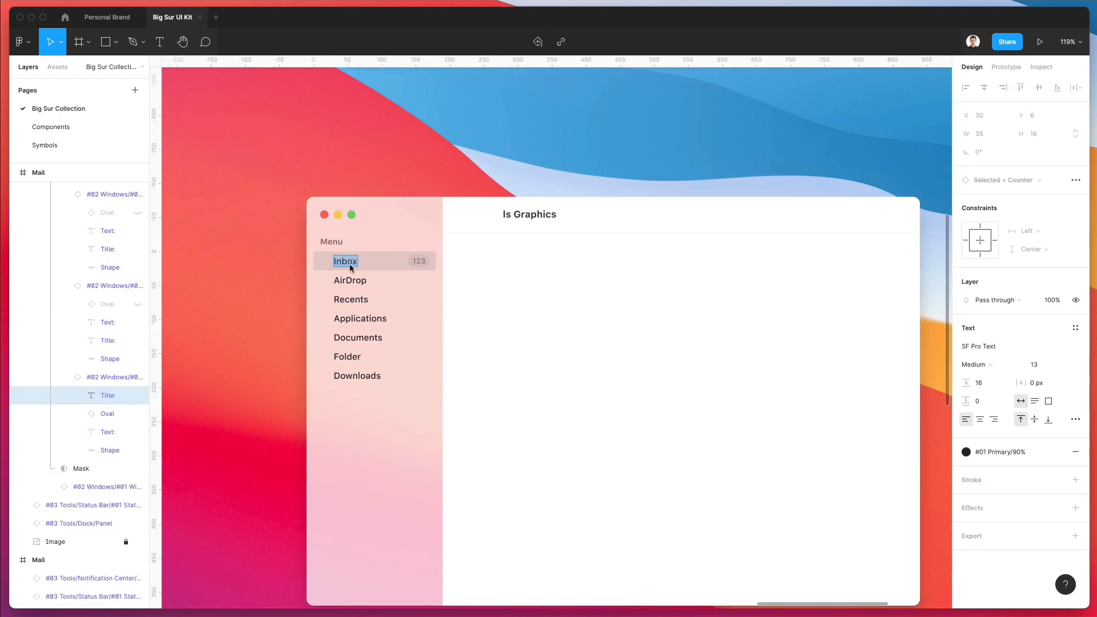
text(Illustrations)
key(super+a)
key(super+c)
text(UI/UX Design)
double_click(354, 281)
key(super+v)
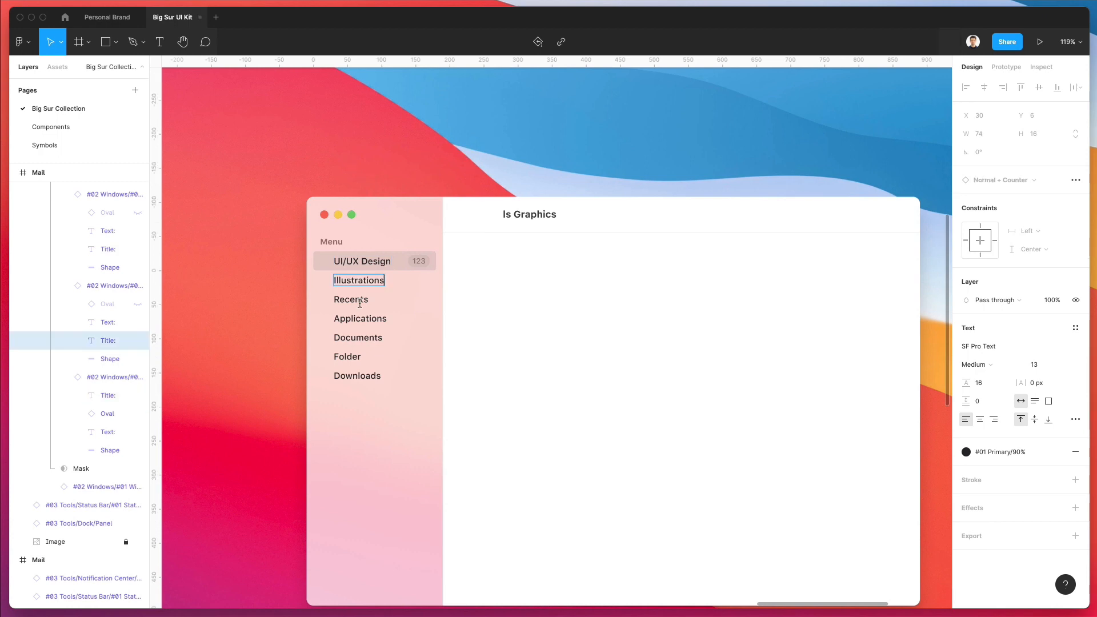
Step: Rename the sidebar items Recents and Applications to "Web Design" and "User Experience"
double_click(357, 301)
text(Web Design)
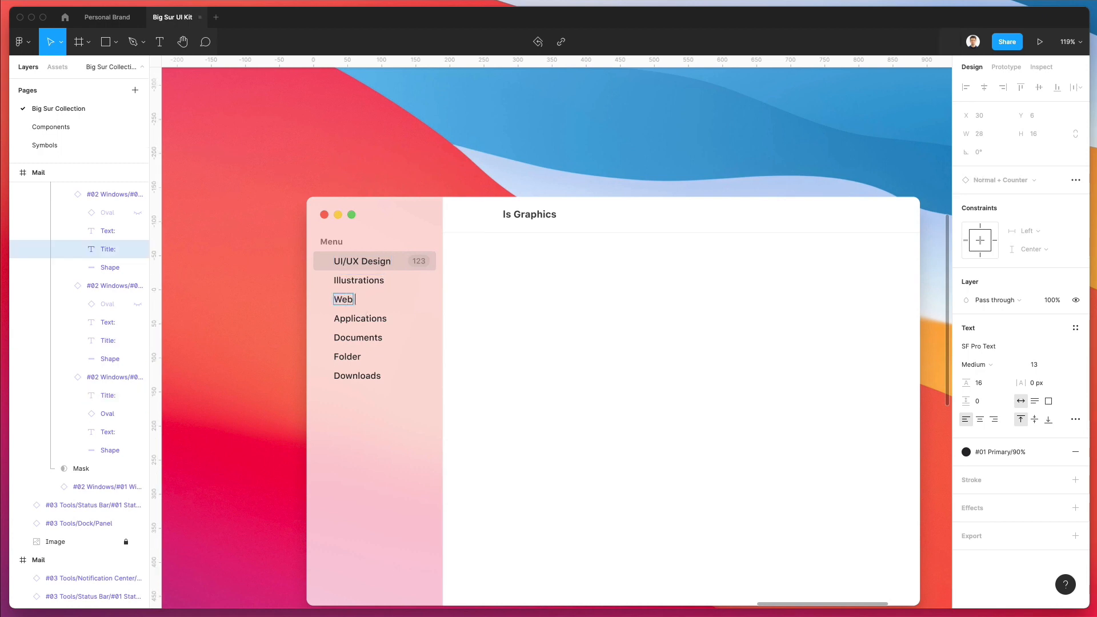
double_click(350, 317)
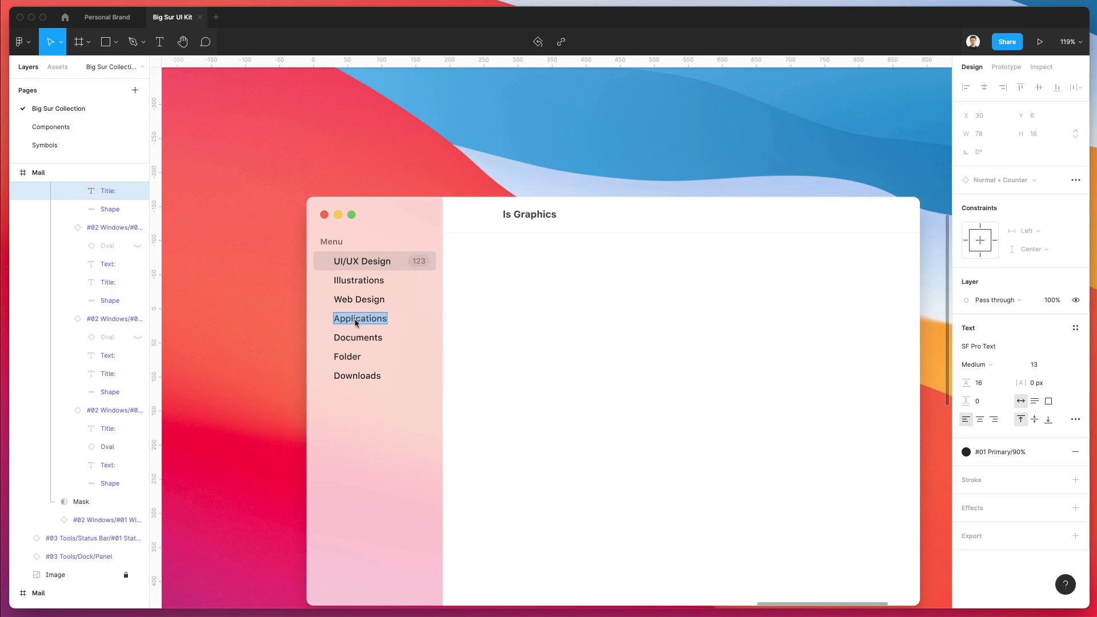
text(User)
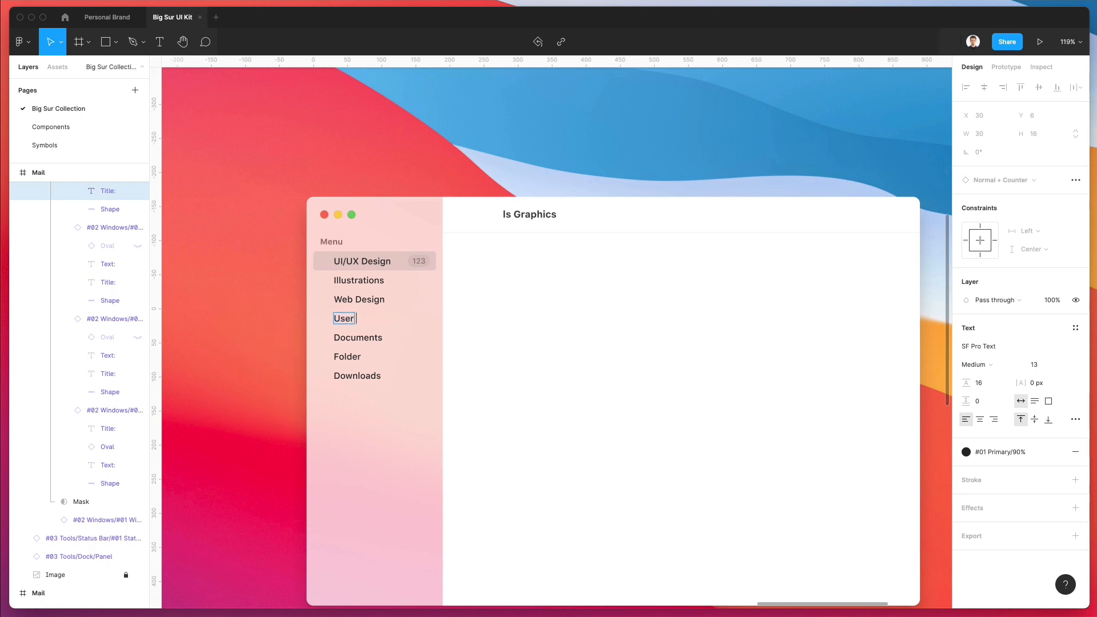
text( Experience)
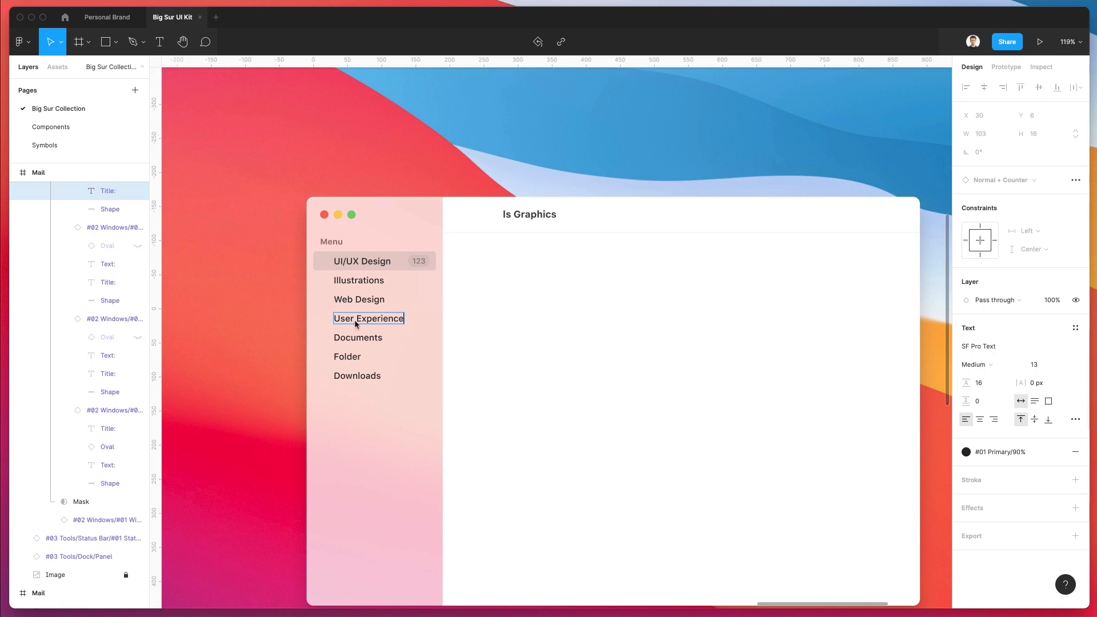
key(Escape)
Step: Delete the Documents, Folder and Downloads items from the window's sidebar, including any leftover elements beneath them
drag(266, 335, 307, 354)
drag(382, 382, 385, 384)
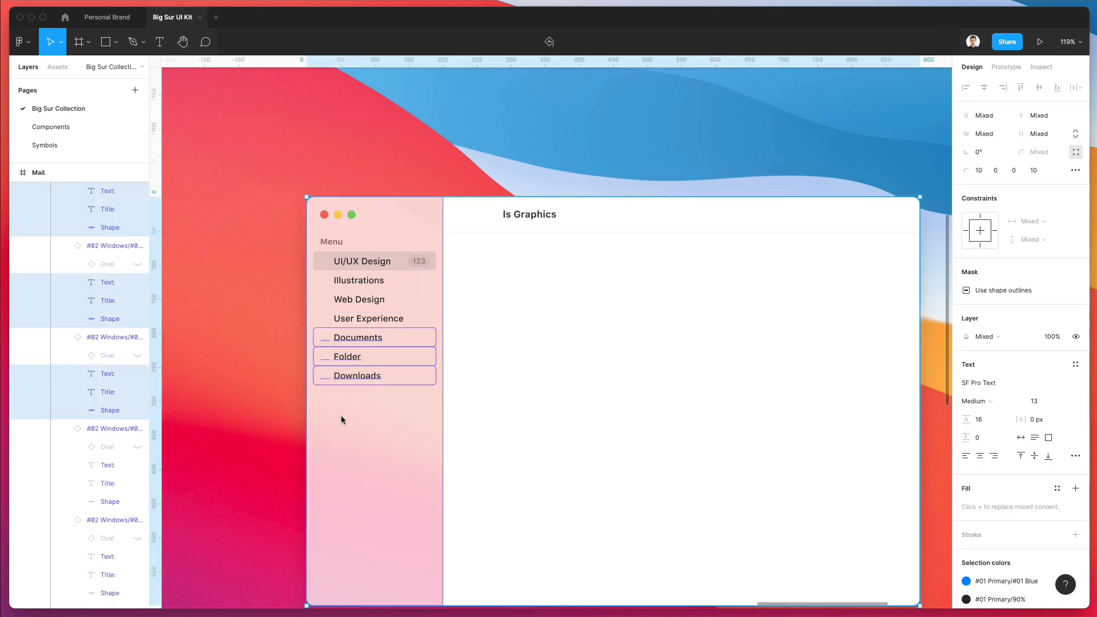
drag(254, 425, 363, 464)
key(Delete)
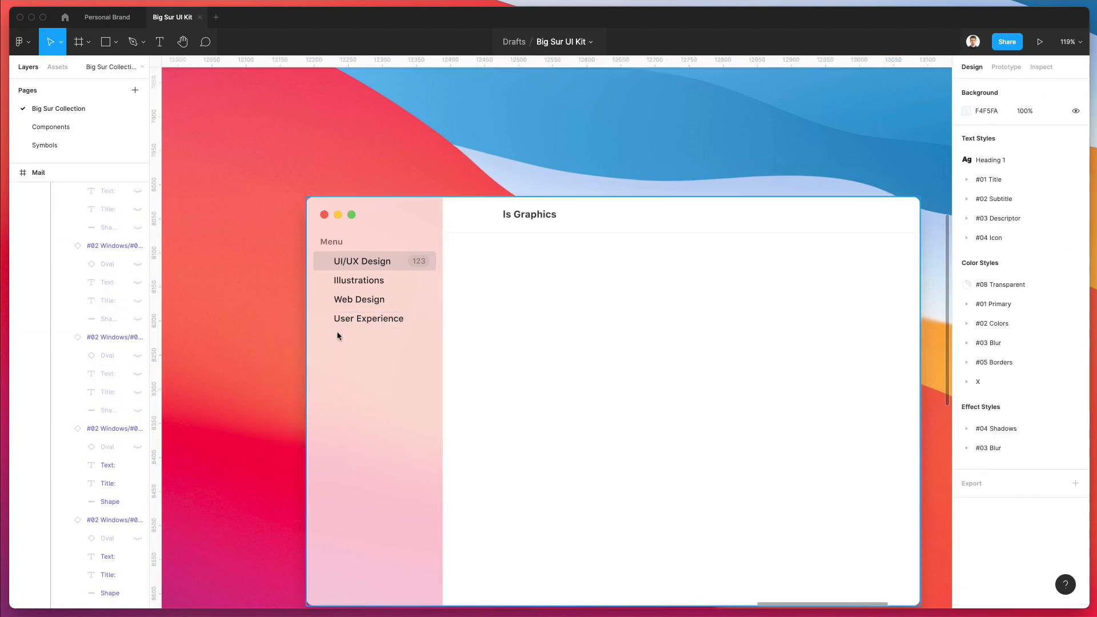
drag(264, 348, 440, 580)
drag(274, 543, 357, 573)
key(Delete)
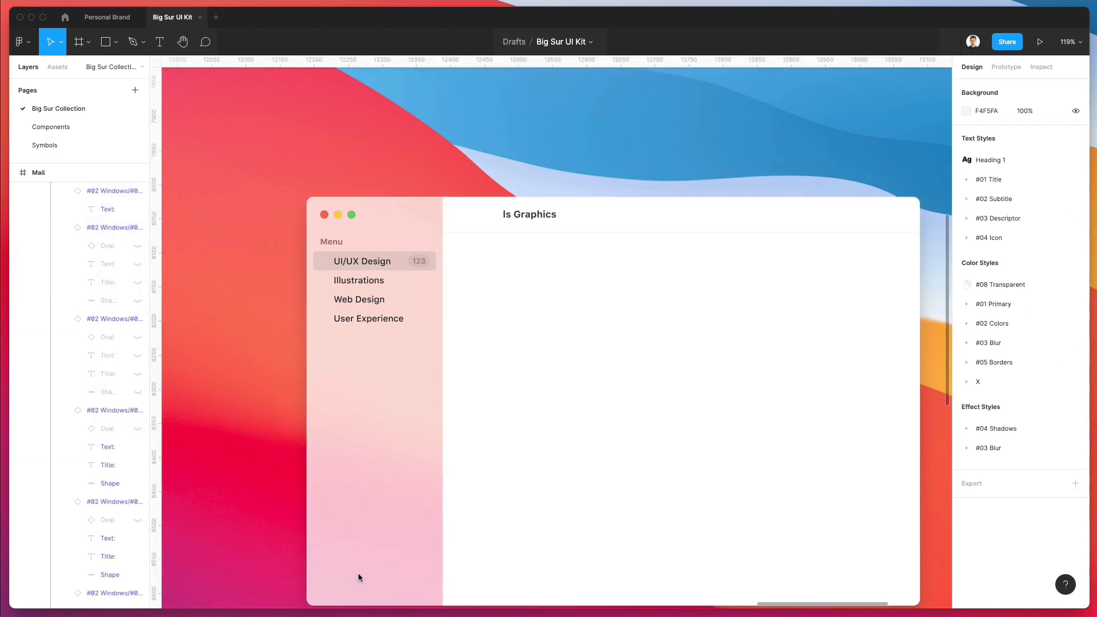
Step: Move the window's title text left so it starts just beside the sidebar's edge
scroll(469, 244, right, 1)
scroll(470, 223, down, 1)
click(468, 212)
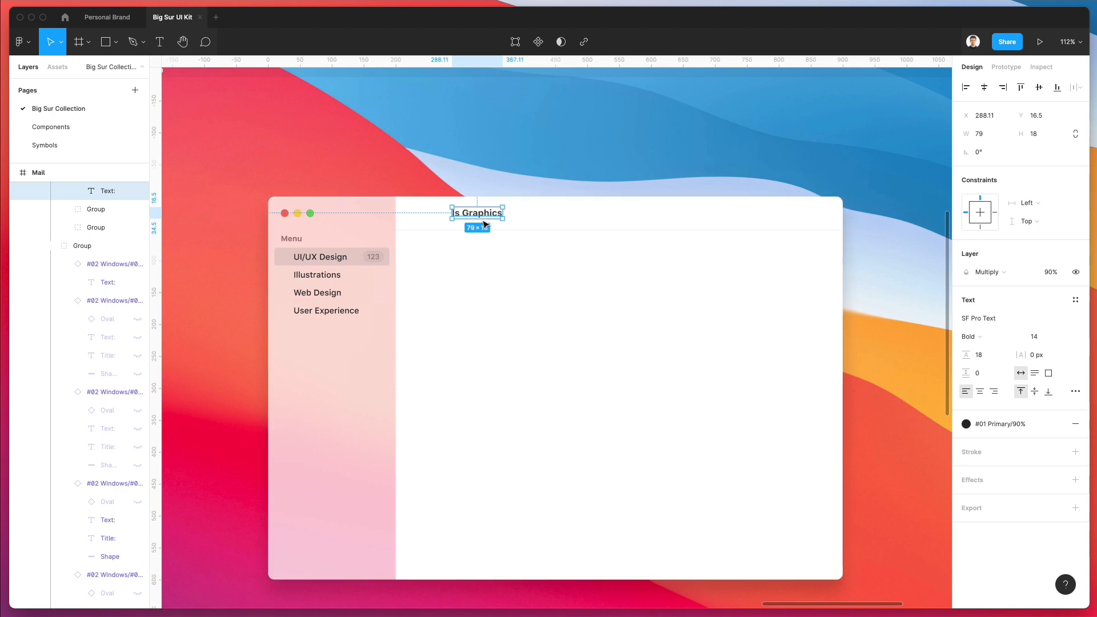
drag(484, 224, 448, 225)
Step: Remove the leftover icon element that overlaps the start of the window's title text
click(445, 220)
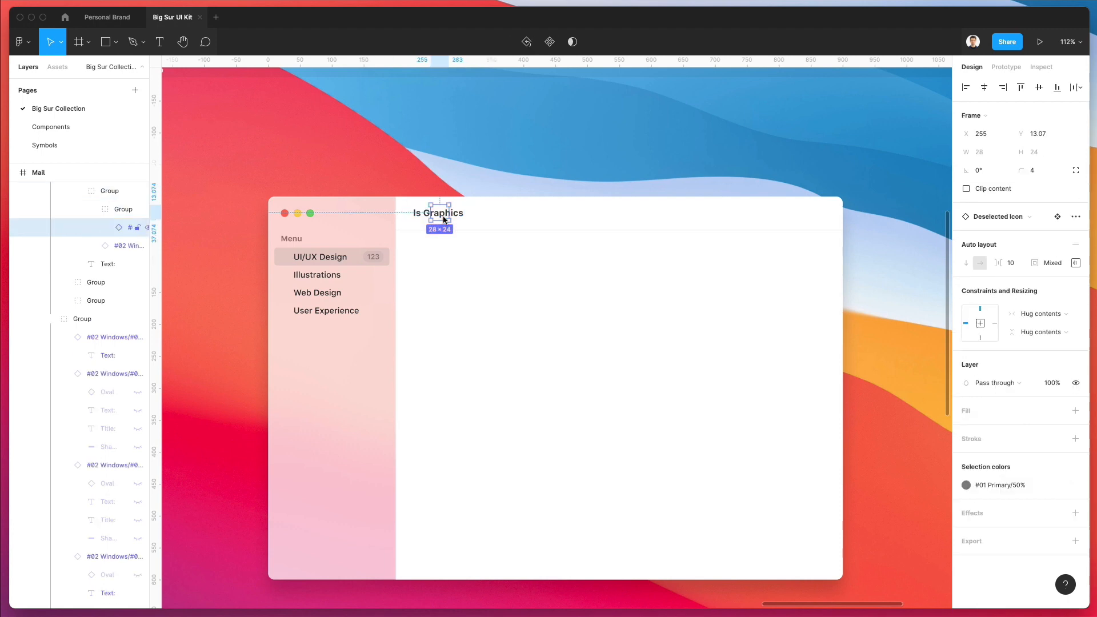
drag(500, 184, 410, 256)
drag(452, 199, 457, 204)
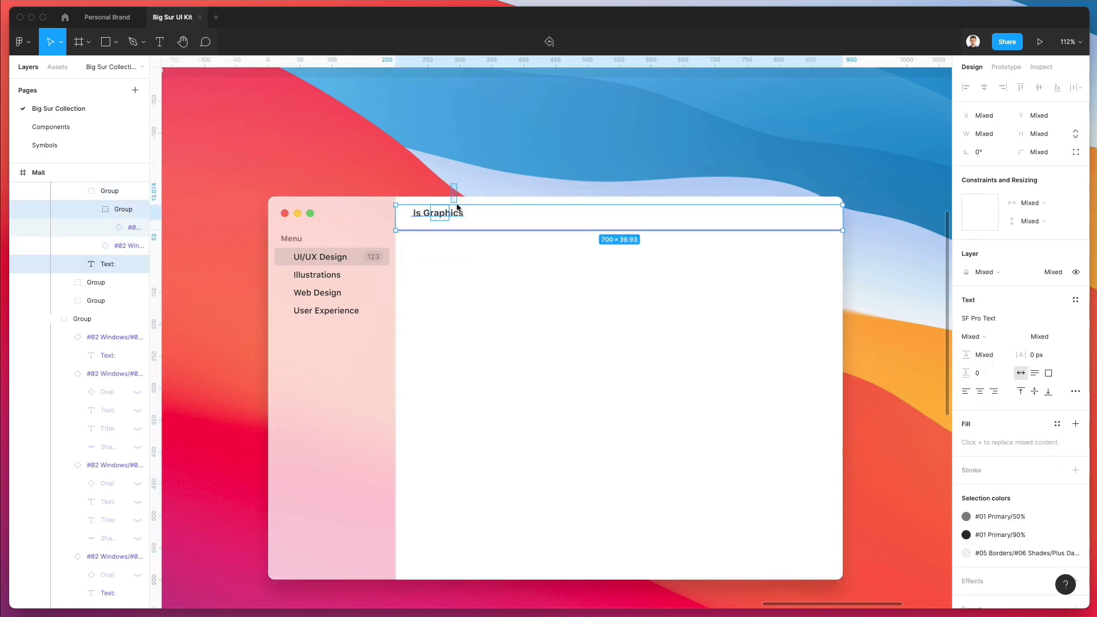
click(484, 176)
super+click(418, 213)
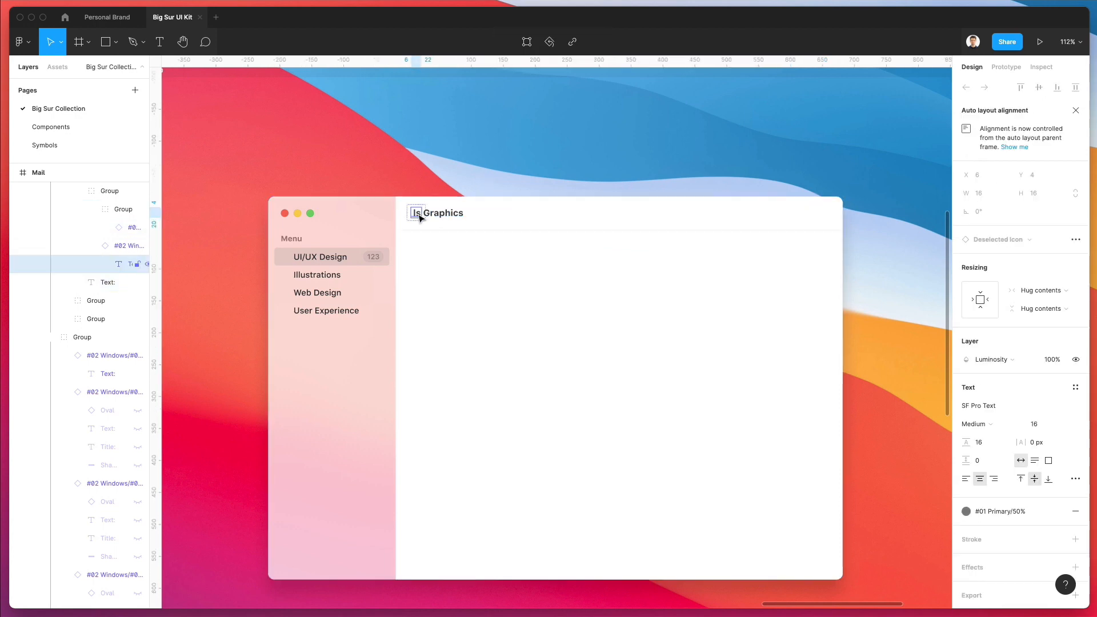
double_click(418, 214)
key(Escape)
key(BackSpace)
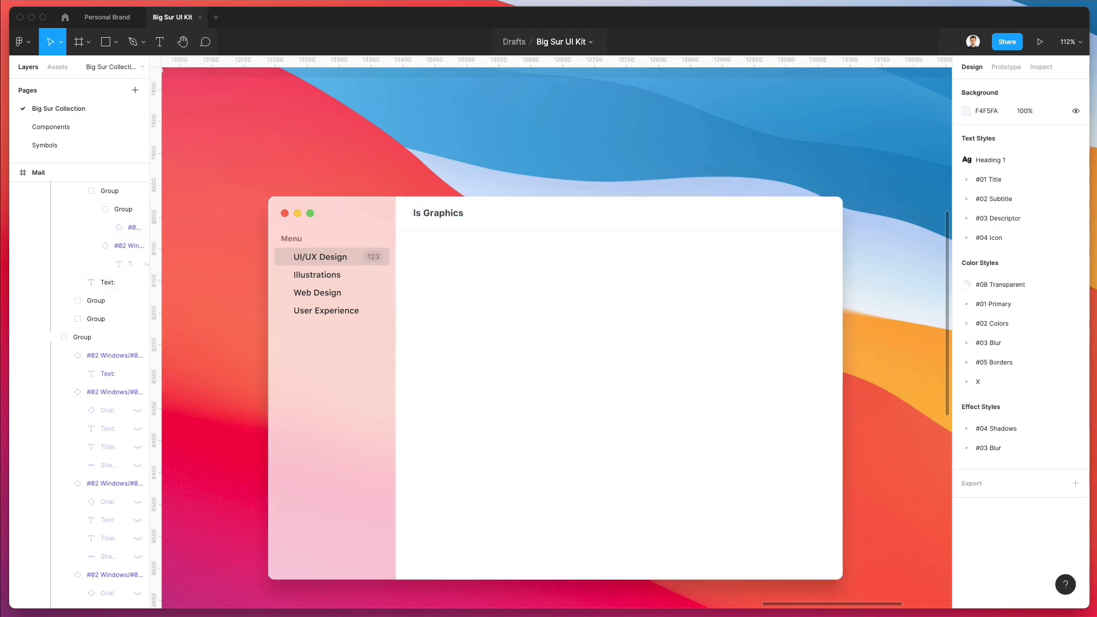
Step: Change the window's title text to "Browse"
super+click(417, 213)
double_click(418, 213)
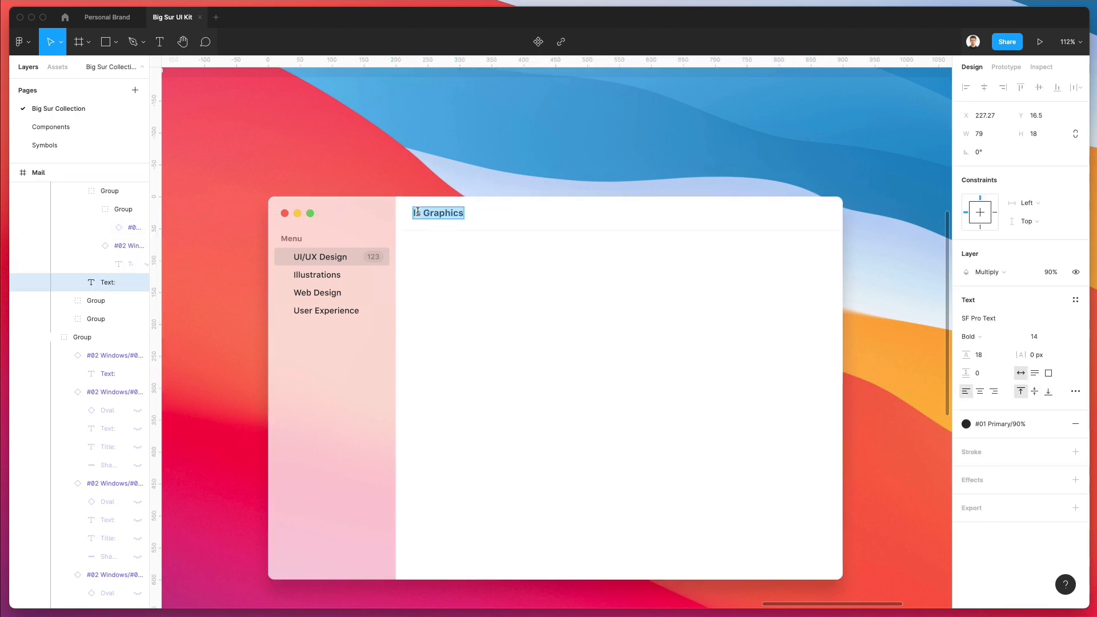
text(Browse)
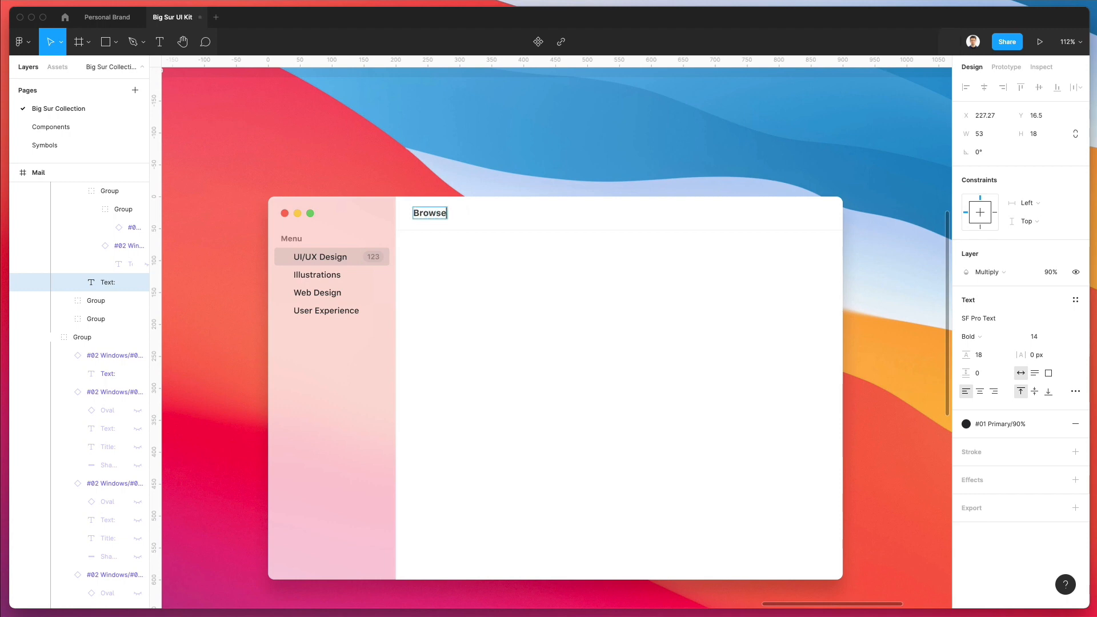
key(Escape)
Step: Duplicate the "Browse" label three times at equal spacing in a row across the window's header
drag(437, 214, 529, 224)
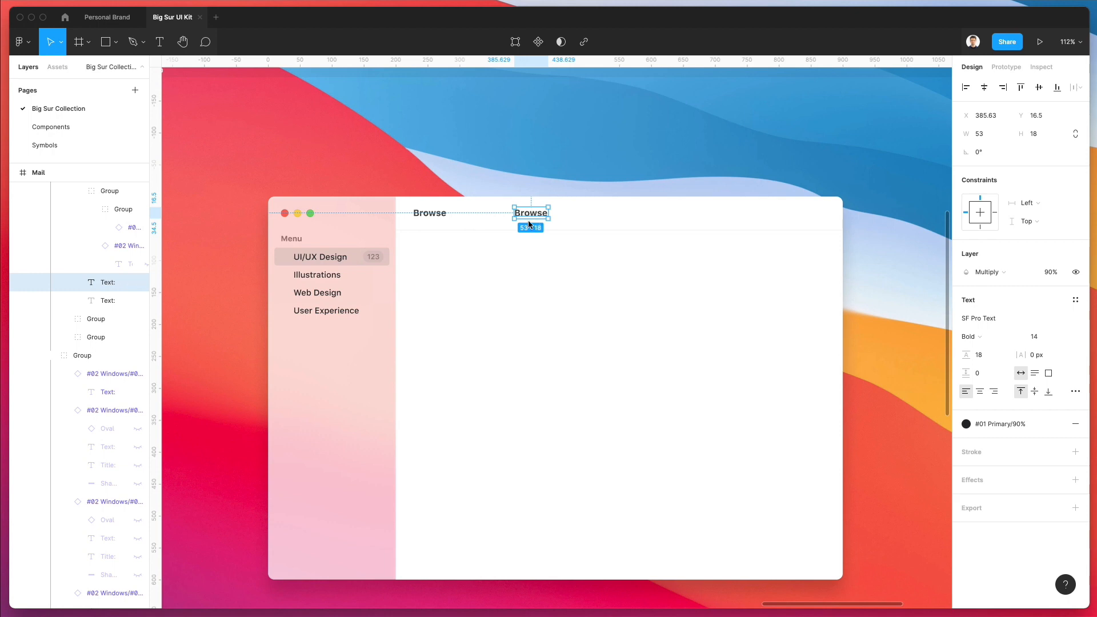
key(super+d)
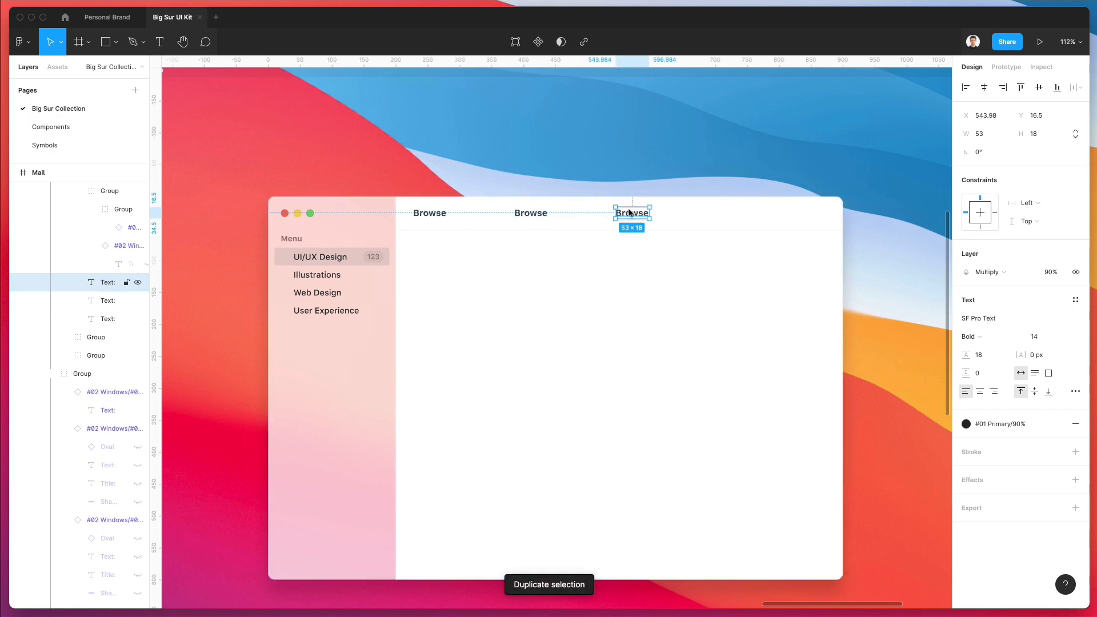
key(super+d)
Step: Change the second "Browse" label in the header to "All Access"
click(523, 214)
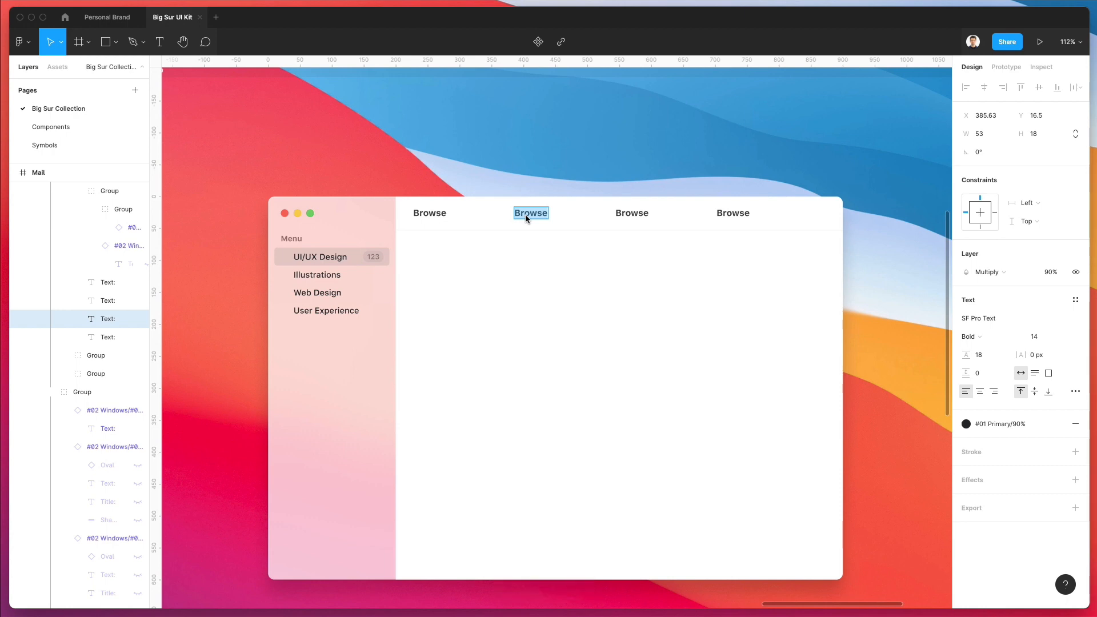
text(All Aces)
key(BackSpace)
text(ess)
key(Escape)
key(Escape)
Step: Enlarge the window frame evenly about its centre to 1312 × 832
key(shift+1)
click(566, 194)
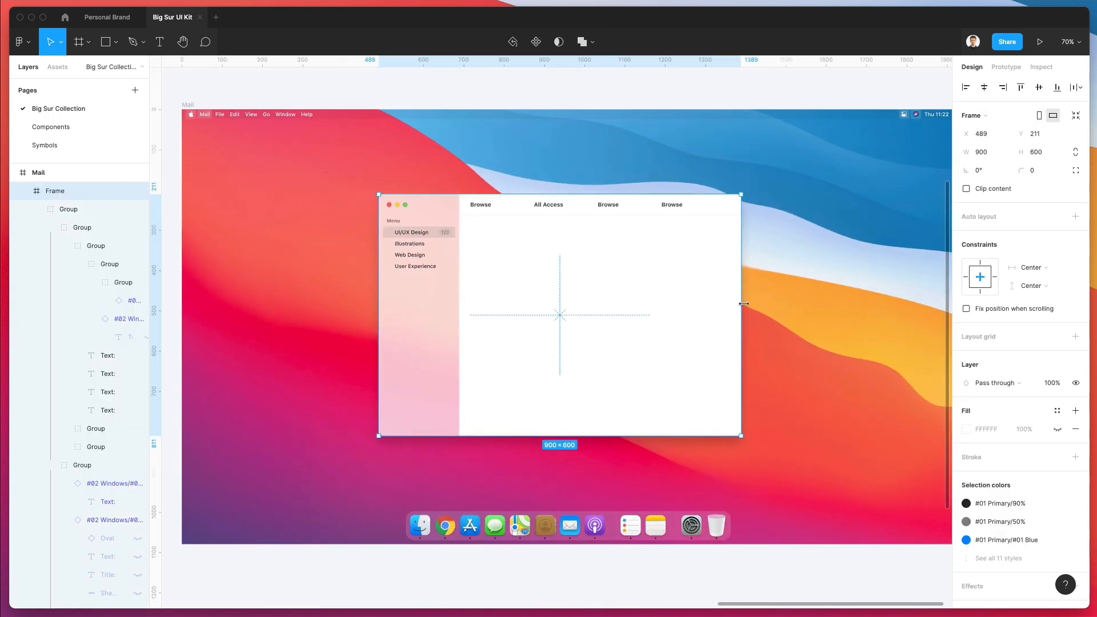
drag(739, 303, 815, 303)
scroll(797, 305, right, 1)
scroll(796, 305, down, 1)
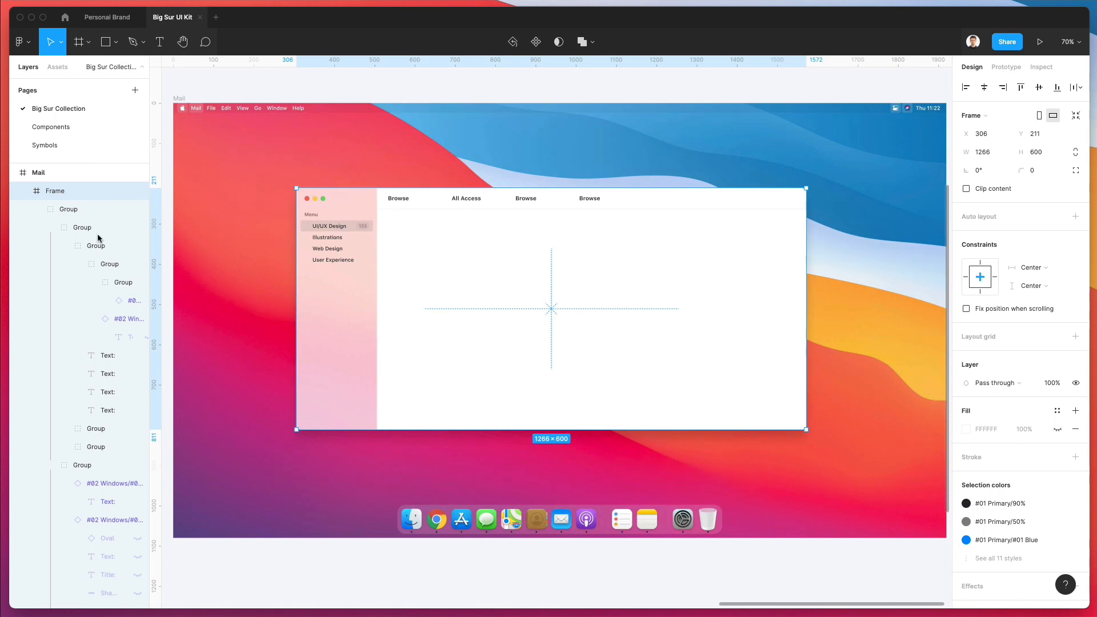
drag(534, 428, 539, 476)
drag(296, 246, 285, 243)
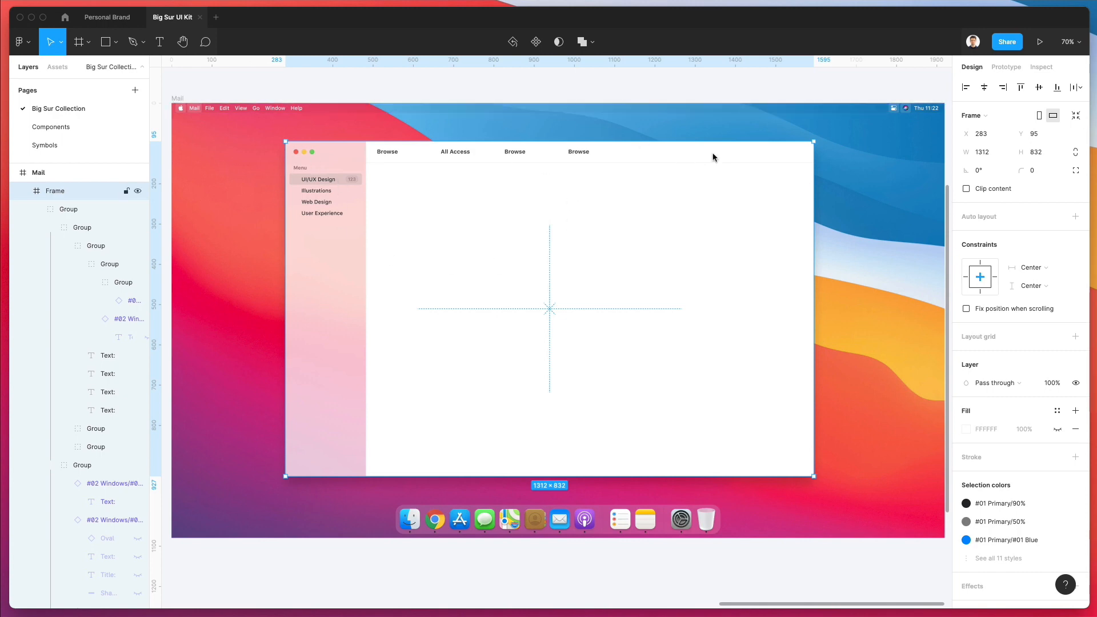
Step: Move all four header labels together 40 px down and 50 px to the right
scroll(606, 175, up, 1)
scroll(606, 174, up, 3)
click(532, 83)
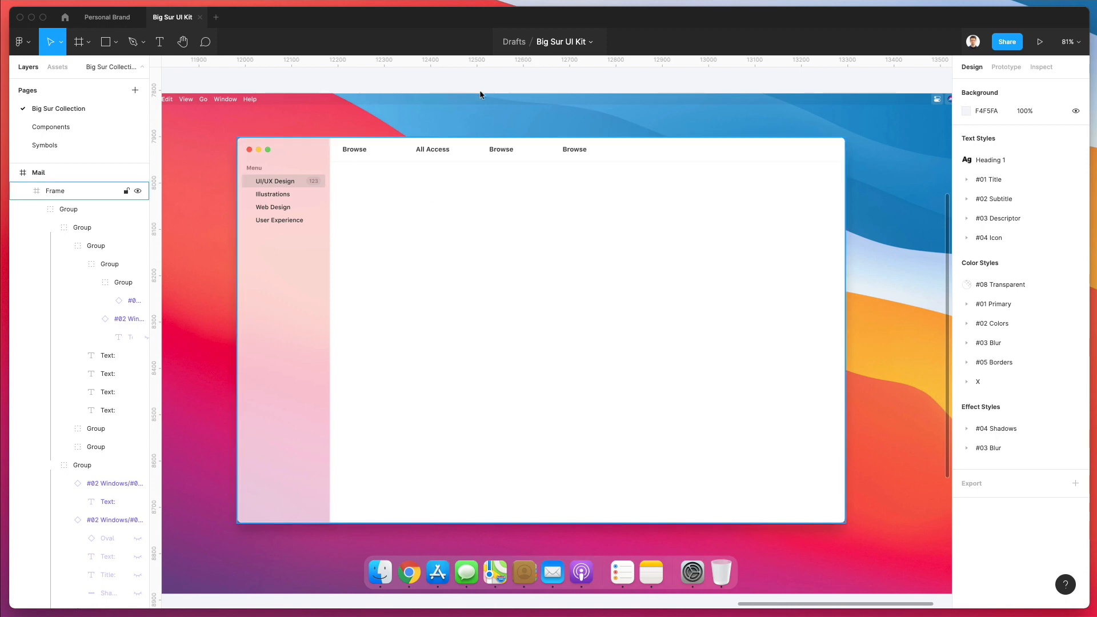
scroll(565, 176, up, 5)
super+click(299, 141)
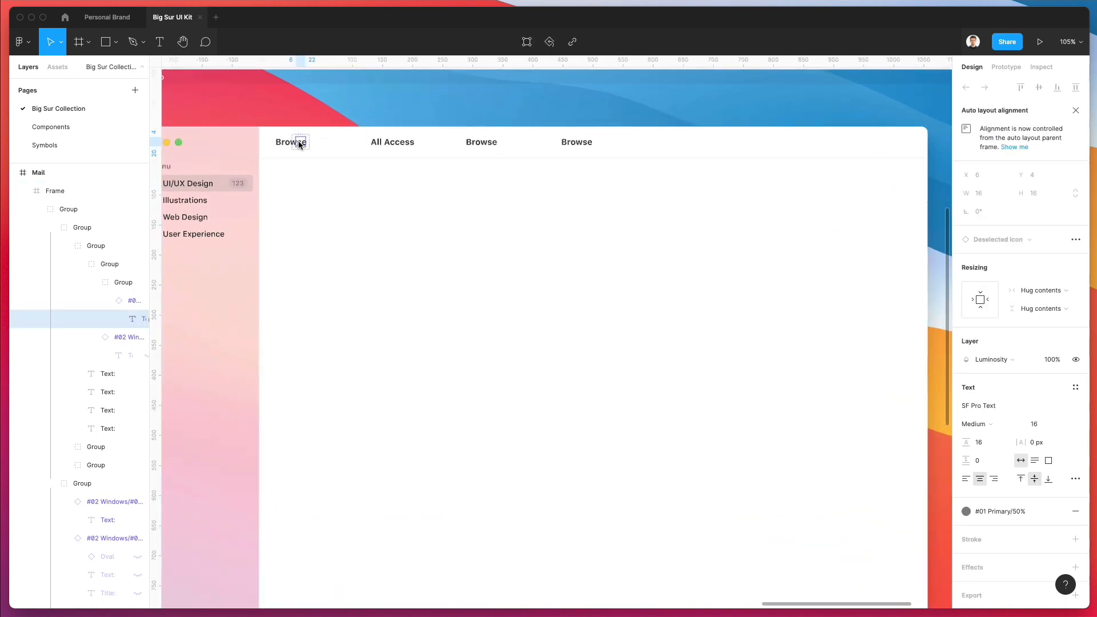
key(Escape)
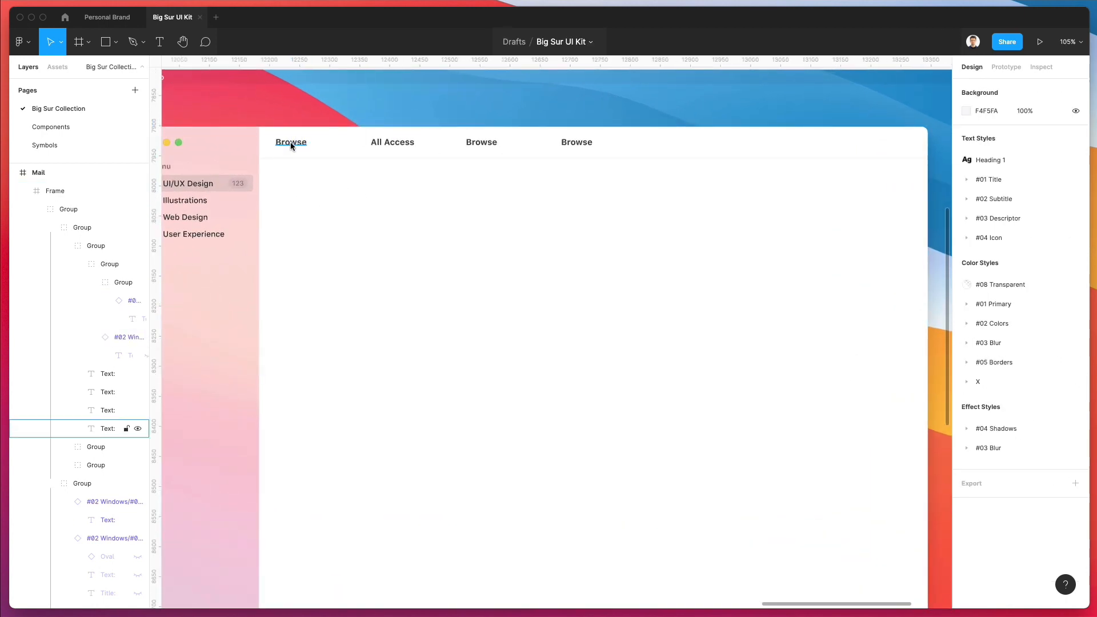
super+click(291, 142)
shift+click(391, 142)
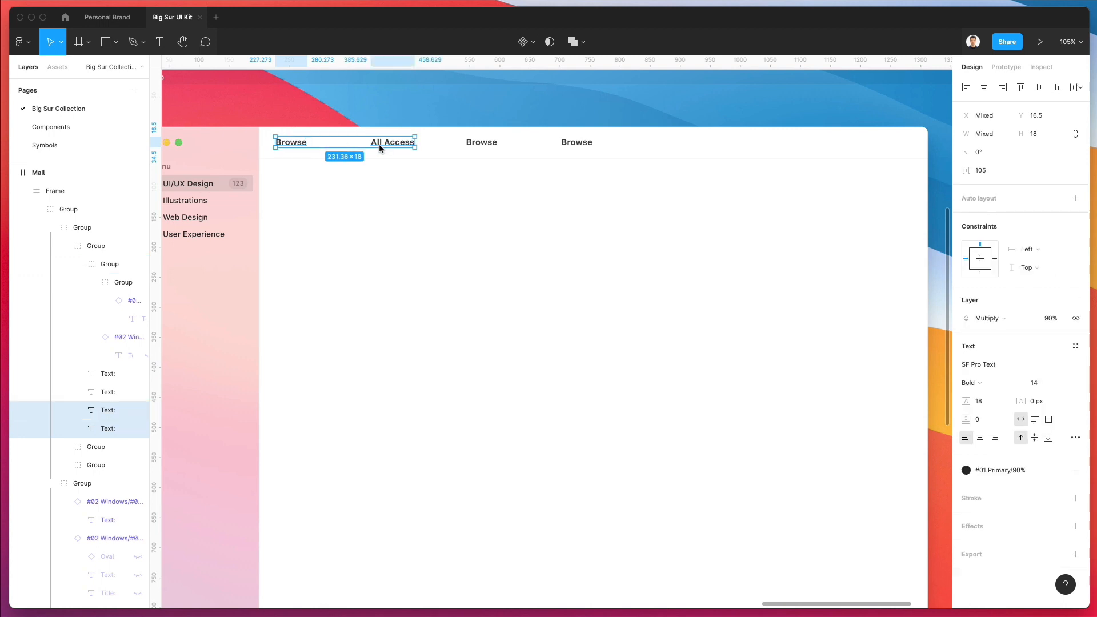
shift+click(566, 146)
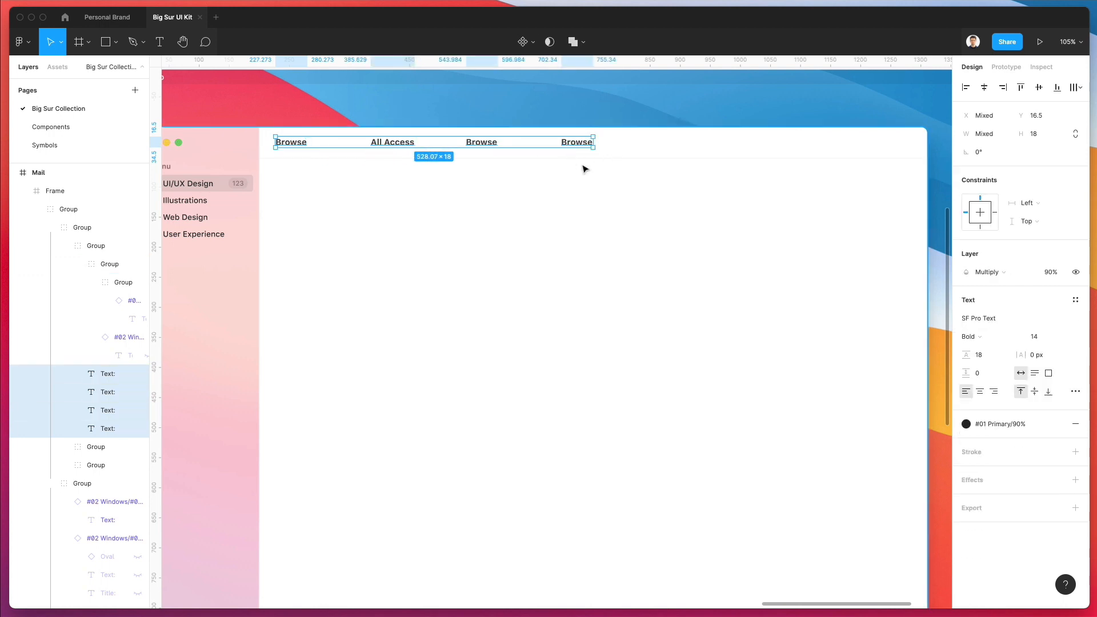
key(shift+Down)
key(shift+Down)
key(shift+Down)
key(shift+Down)
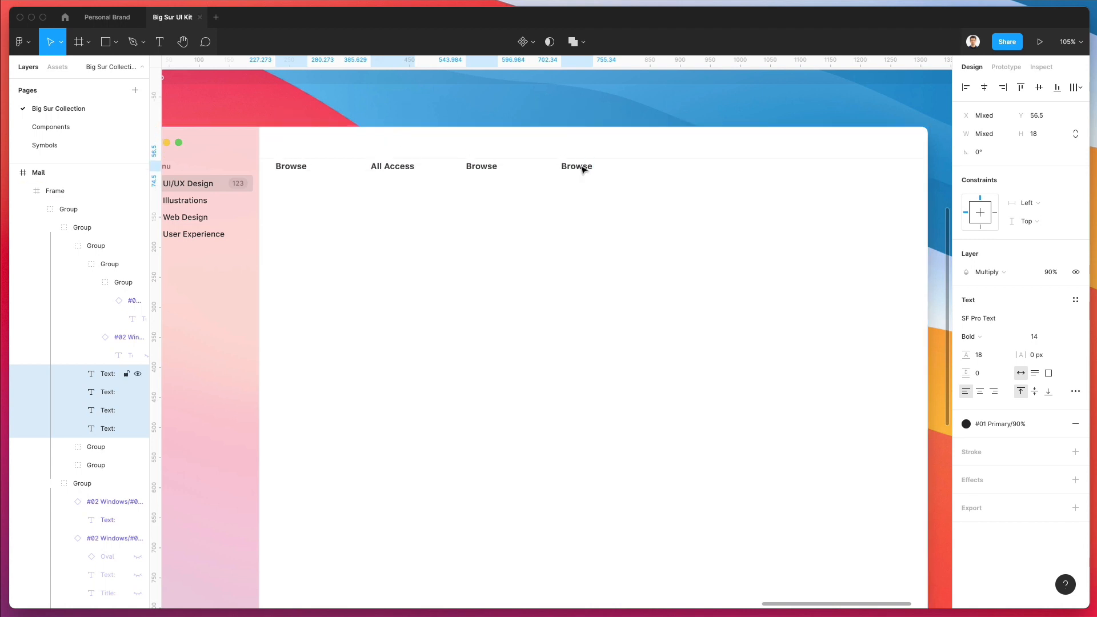
key(shift+Right)
key(shift+Right)
key(shift+Right)
key(shift+Right)
key(shift+Right)
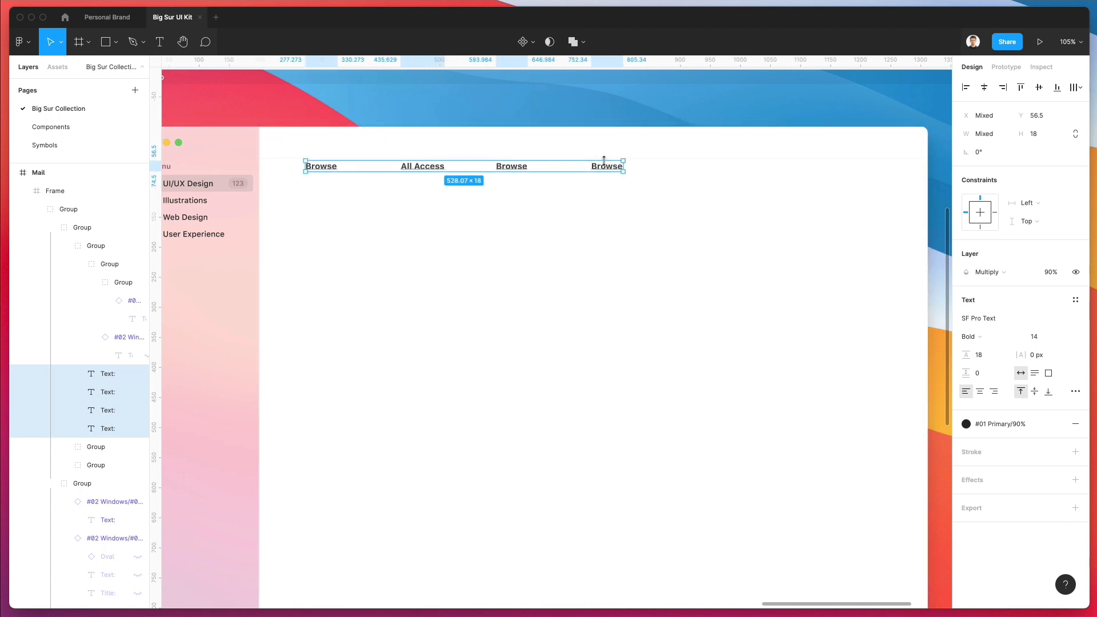
Step: Delete the title bar strip with its horizontal divider line above the header labels
click(678, 163)
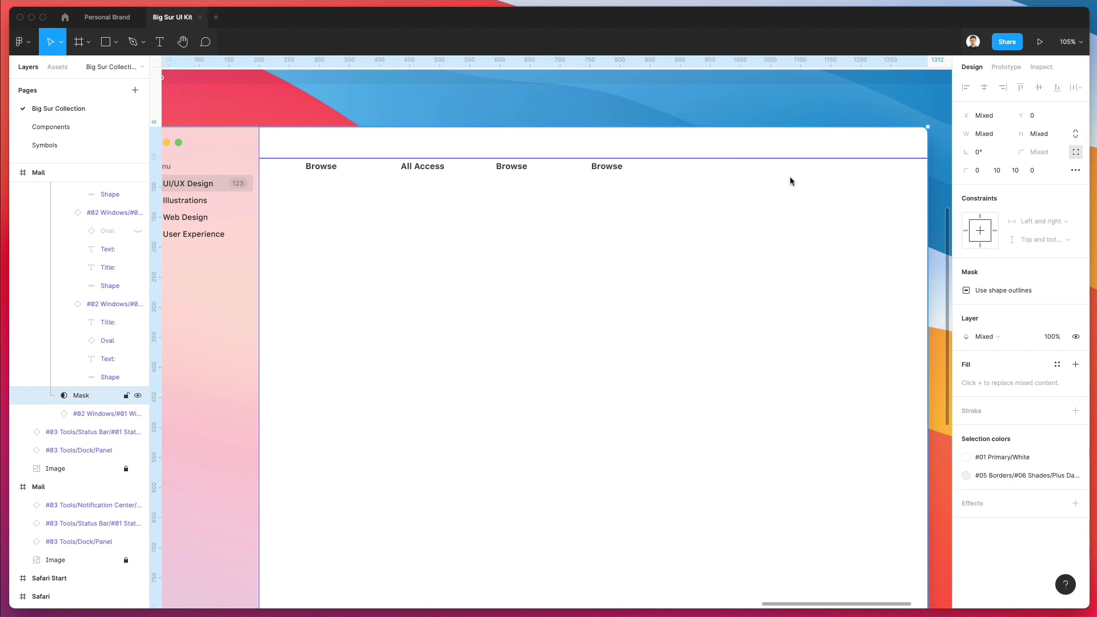
super+click(788, 140)
key(Delete)
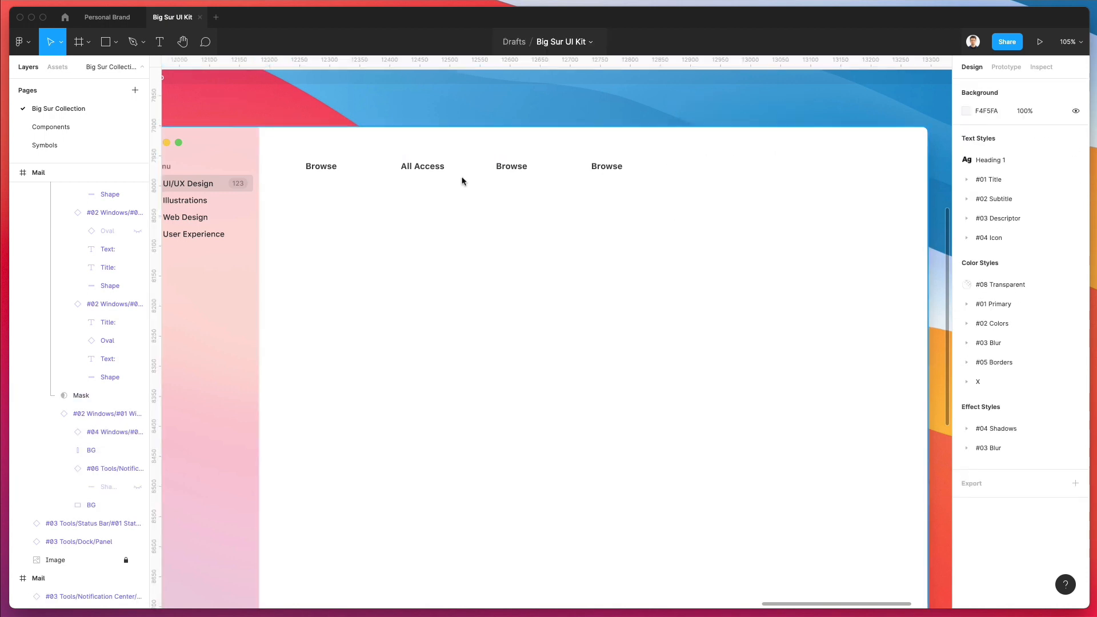
Step: Change the third header label, right after "All Access", to "Search"
super+click(416, 165)
double_click(411, 165)
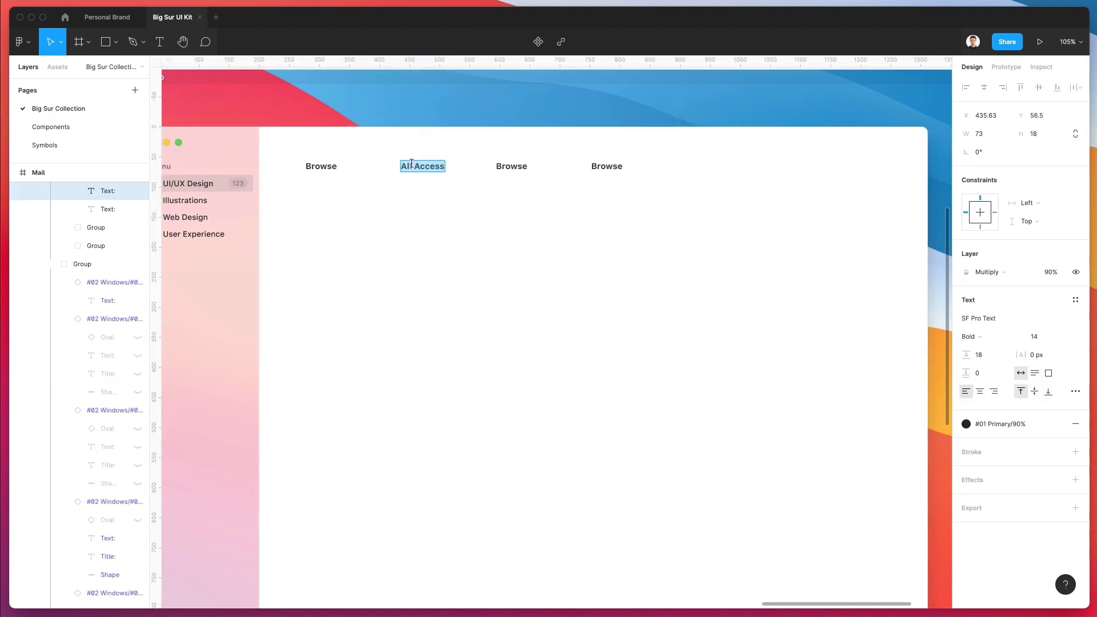
double_click(507, 166)
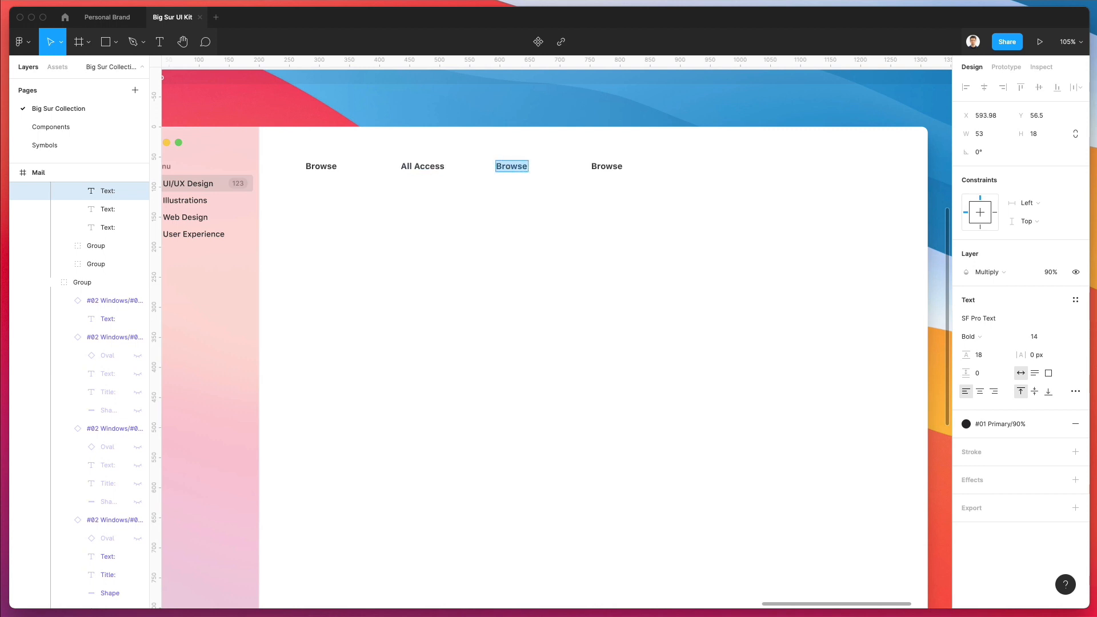
text(Sa)
key(Escape)
Step: Change the fourth header label to "Get Started" and move it to the far right end of the label row
click(607, 166)
double_click(597, 166)
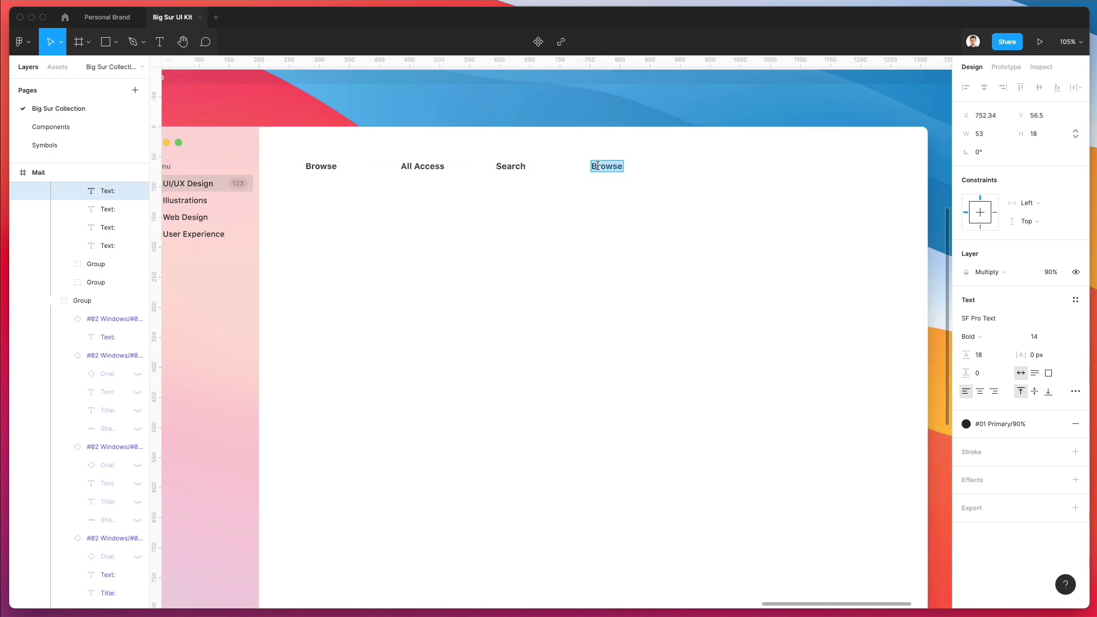
text(Get Started)
key(Escape)
drag(610, 171, 903, 184)
click(810, 106)
Step: Draw an unfilled rectangle about 139 × 57 around "Get Started" with a 1 px black inside stroke and corner radius 83
key(r)
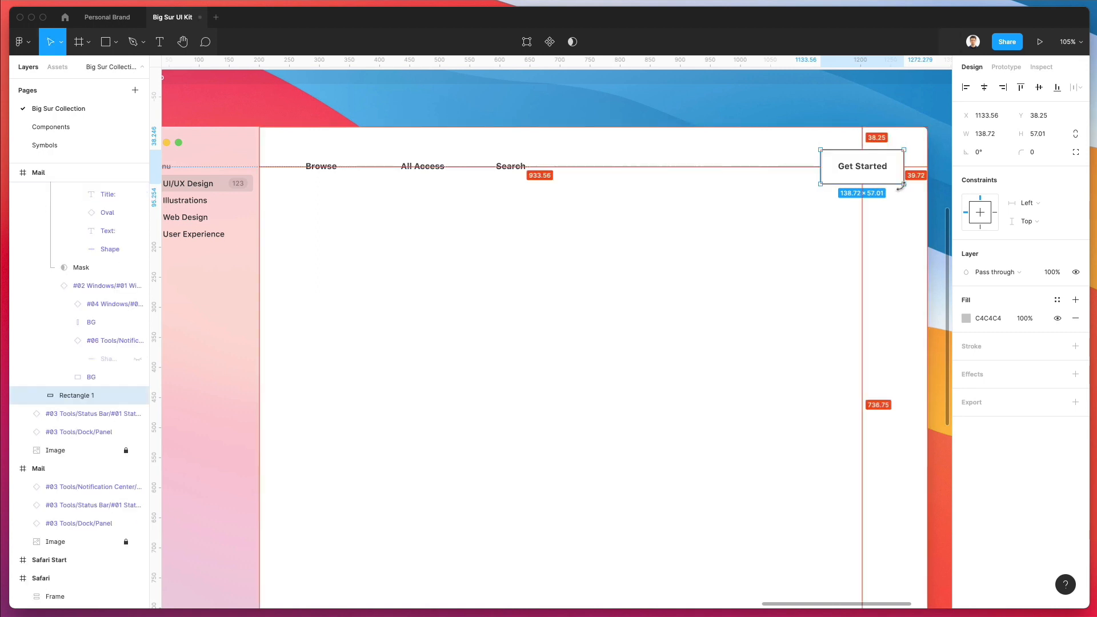
click(972, 346)
click(1074, 318)
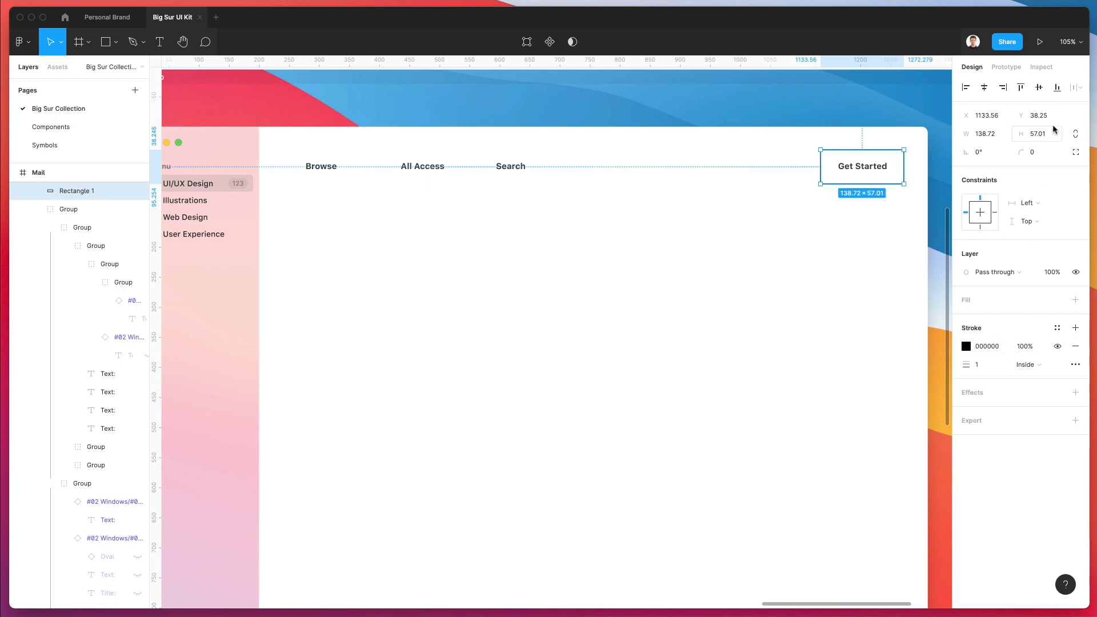
drag(1015, 154, 1015, 154)
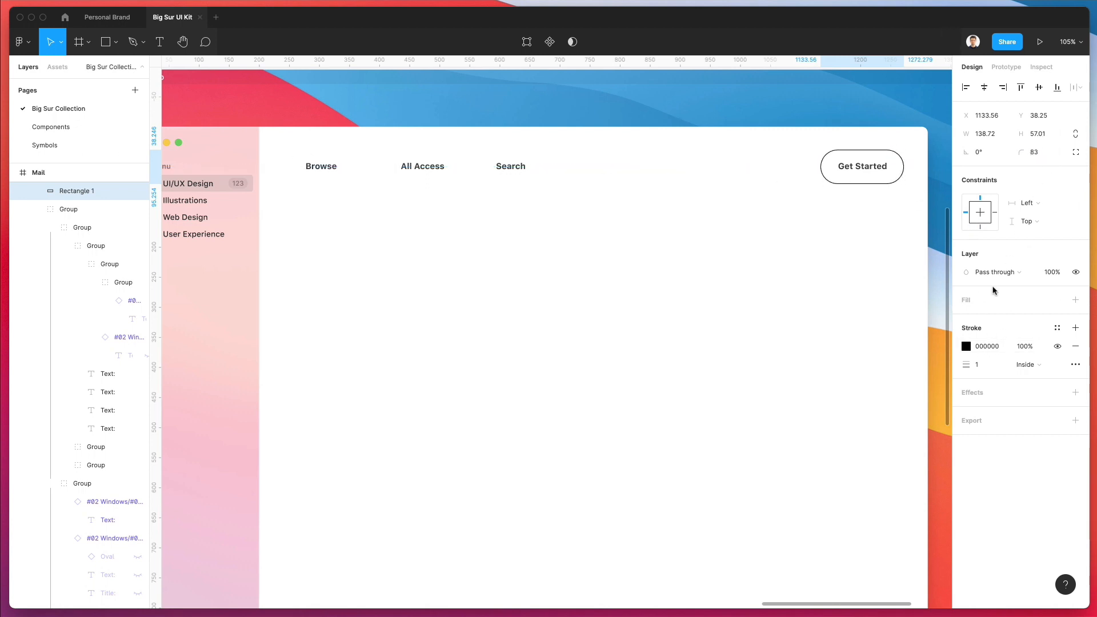
Step: Set the outline around "Get Started" to 1.5 px, shrink it to about 116 × 48, and nudge it up 1 px
click(990, 367)
text(1,)
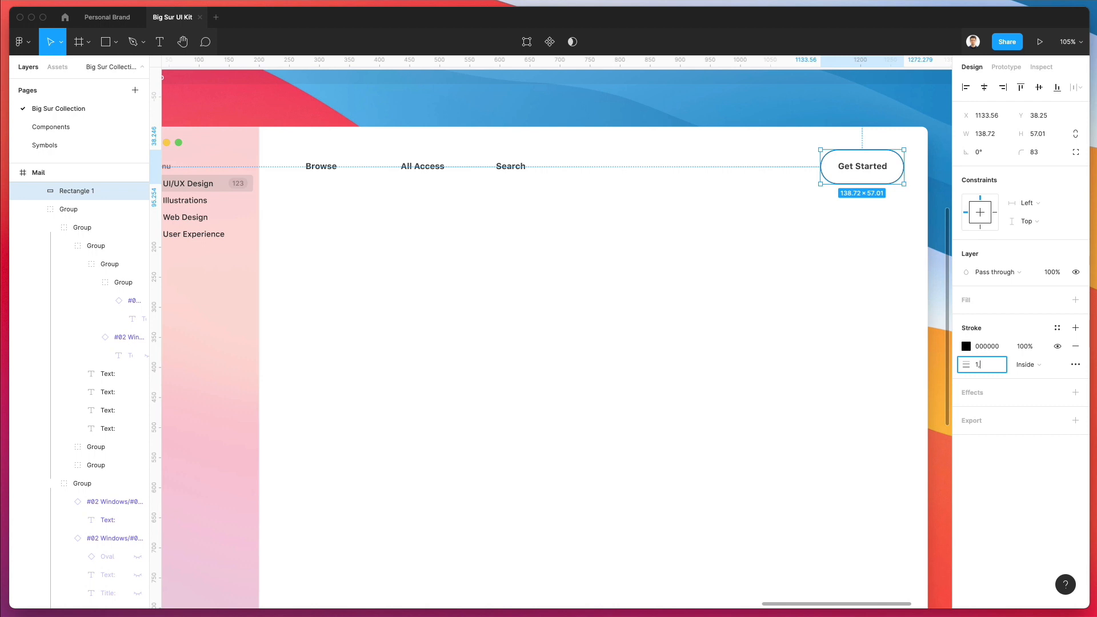
text(5)
key(Return)
drag(903, 184, 887, 186)
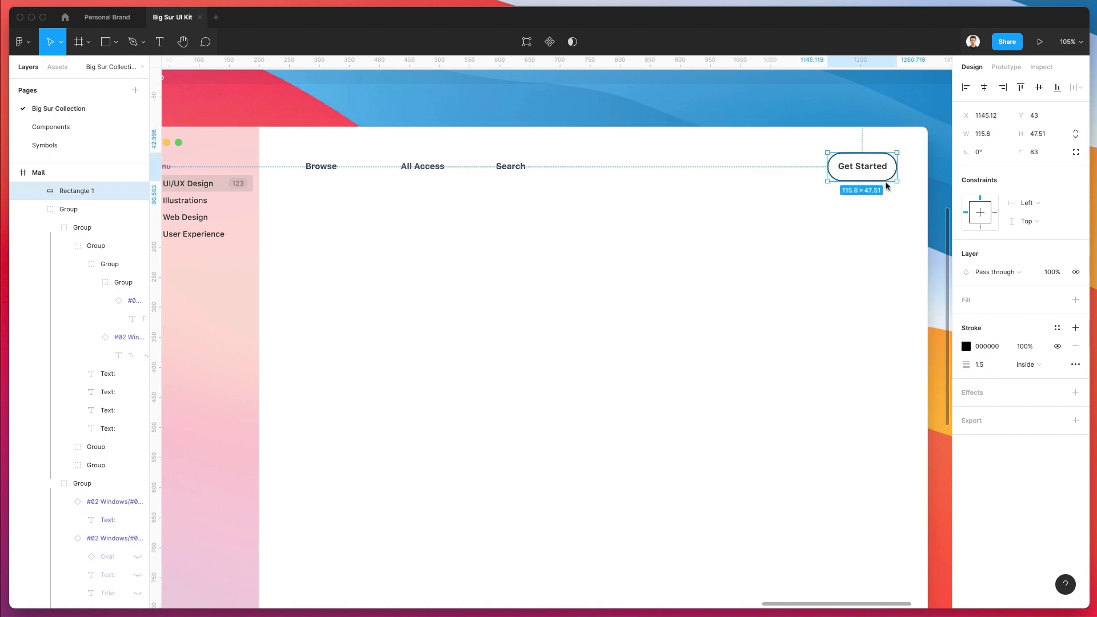
key(Up)
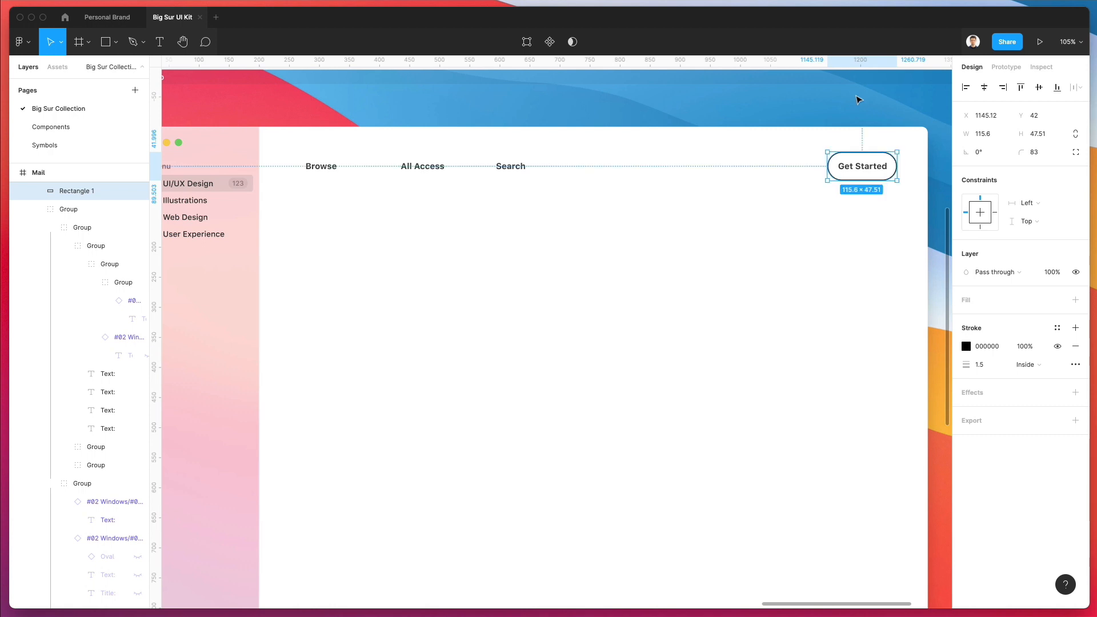
key(Escape)
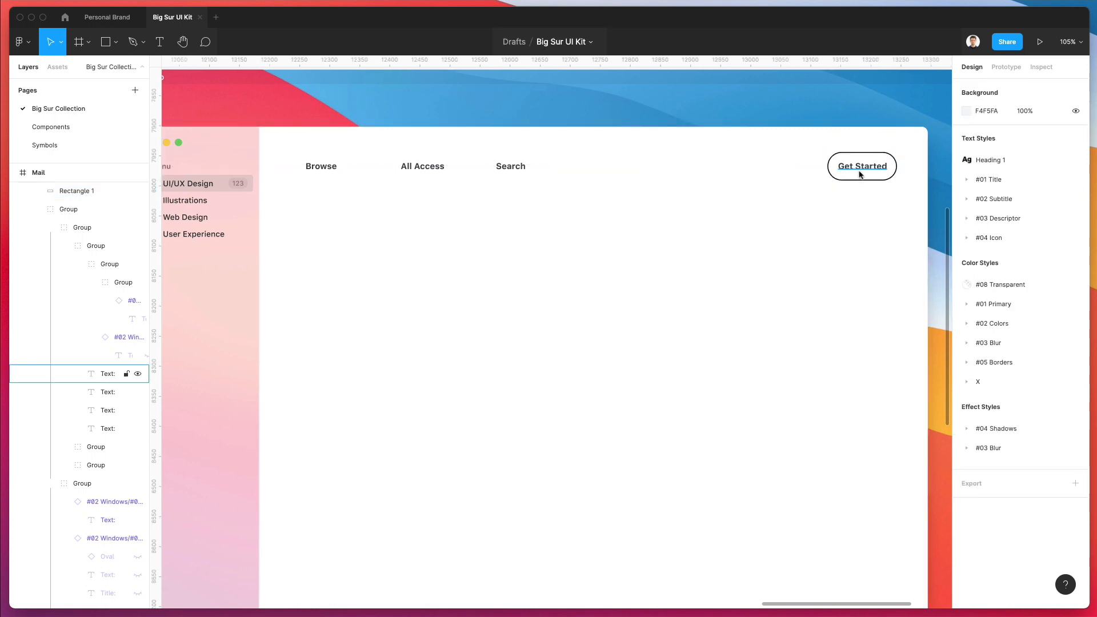
Step: Group the "Get Started" label with its rounded outline
super+click(862, 173)
shift+click(863, 161)
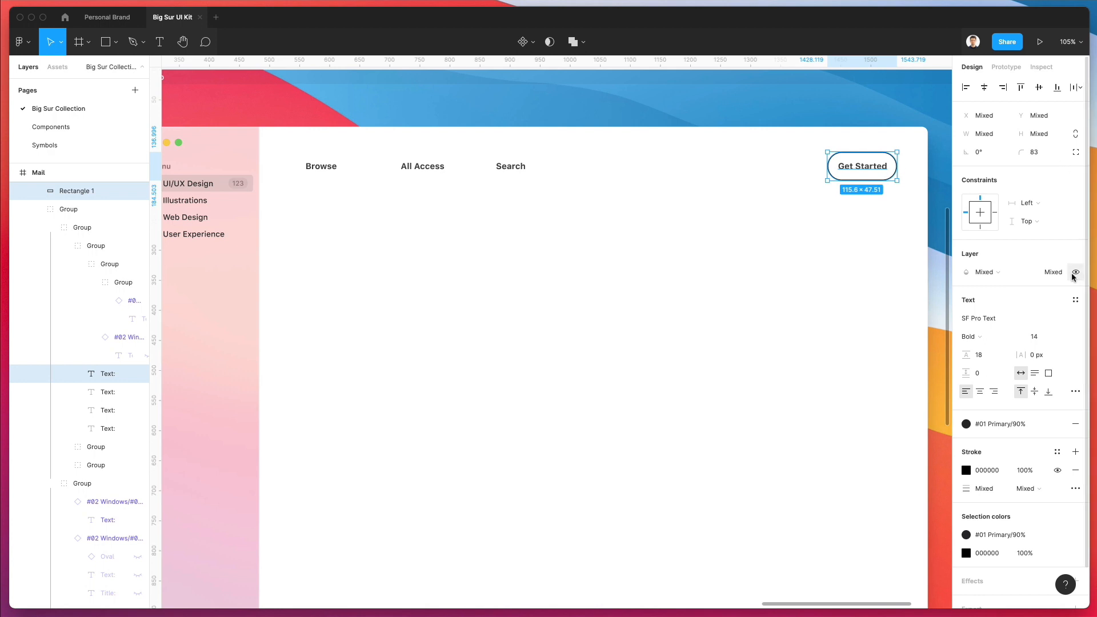
key(super+g)
Step: Try to apply auto layout to the "Get Started" button group
click(1075, 201)
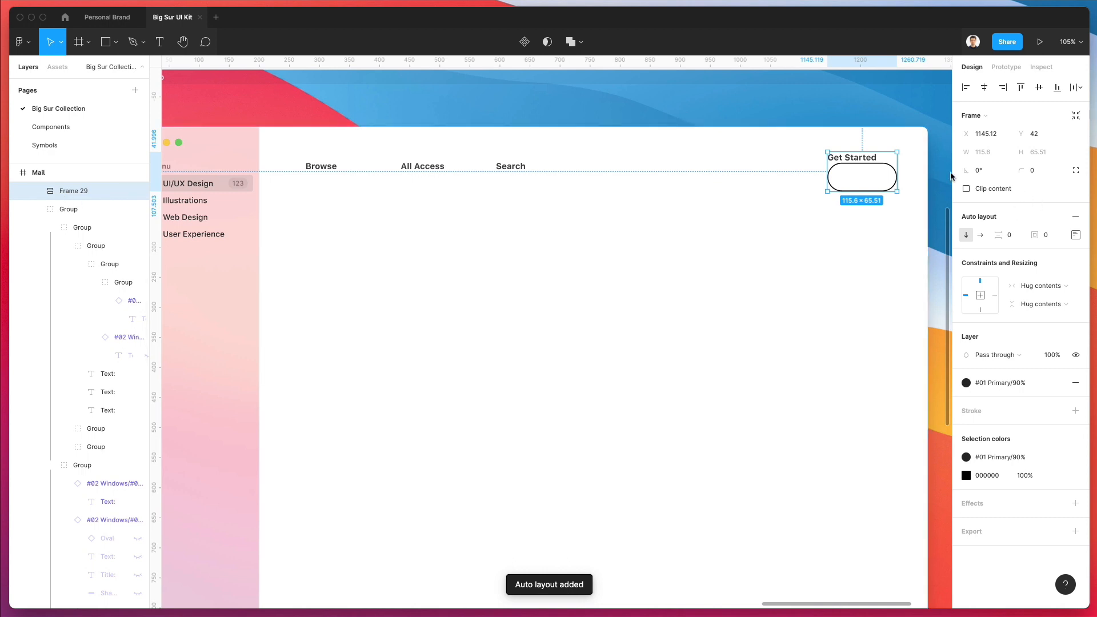
double_click(861, 167)
key(super+z)
key(super+z)
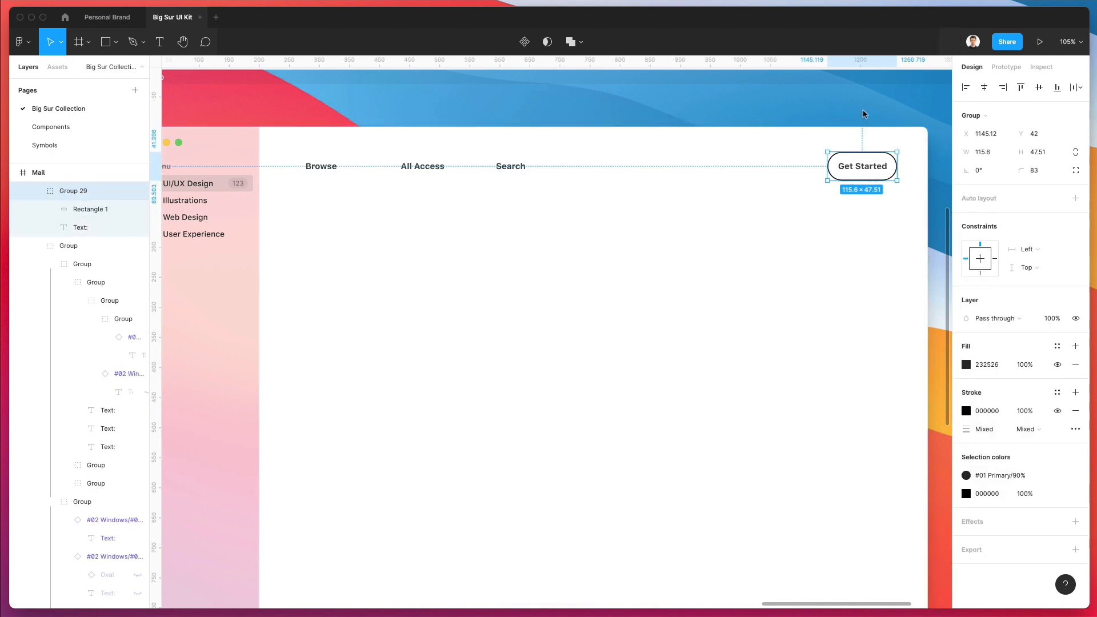
Step: Move the "Search" label along the header row to sit just before the "Get Started" button
click(864, 114)
drag(505, 169, 746, 175)
click(734, 108)
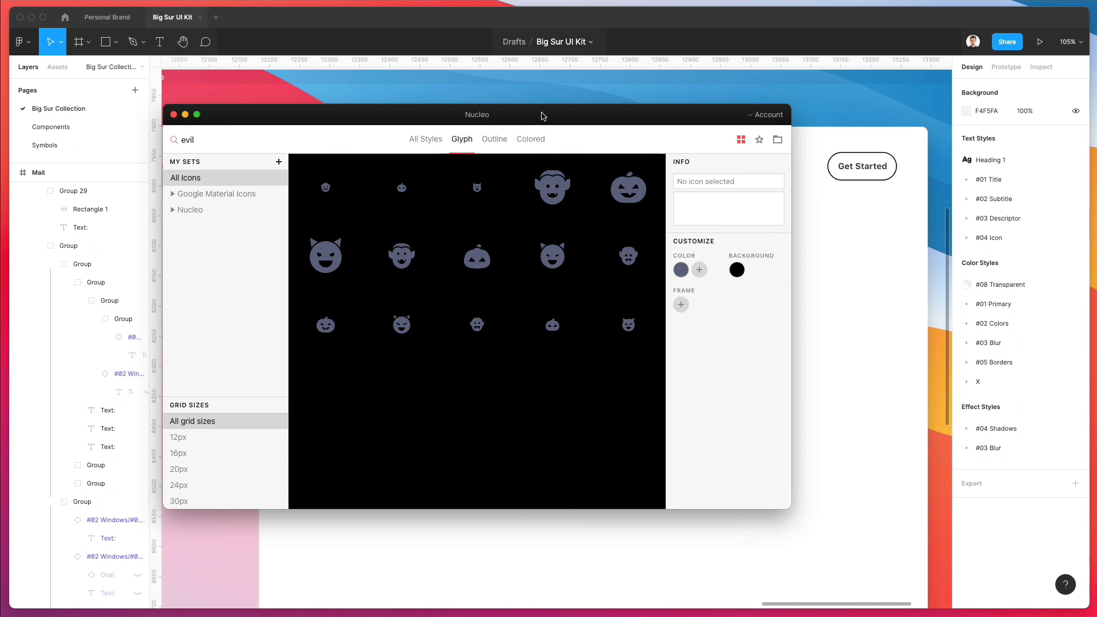
Step: Switch to Nucleo and search the glyph icons for "search"
drag(543, 116, 476, 222)
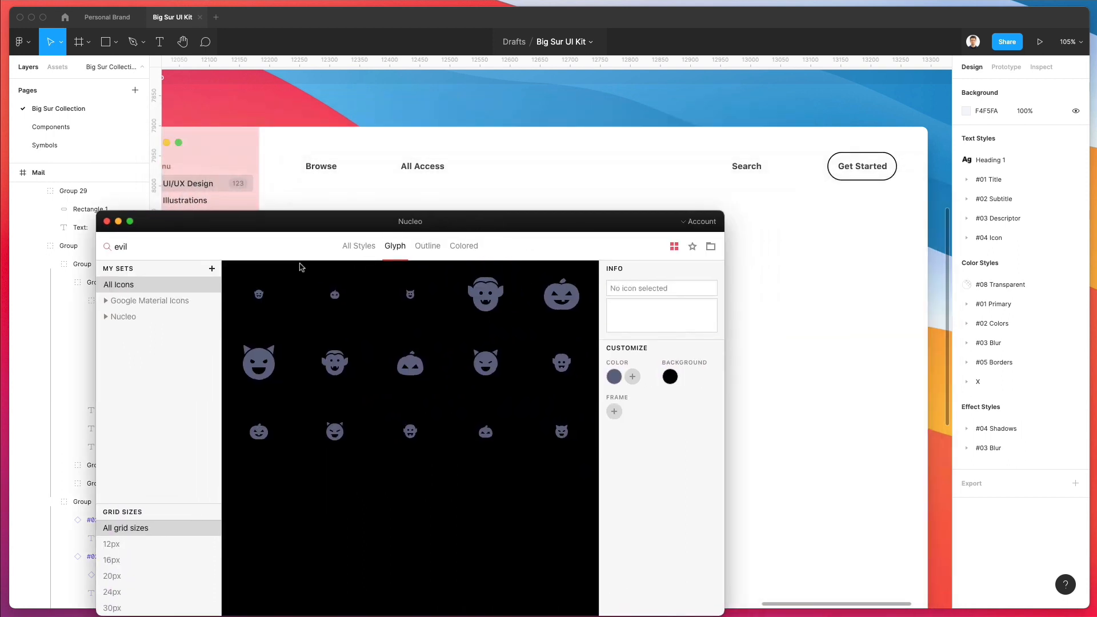
double_click(159, 247)
text(sear)
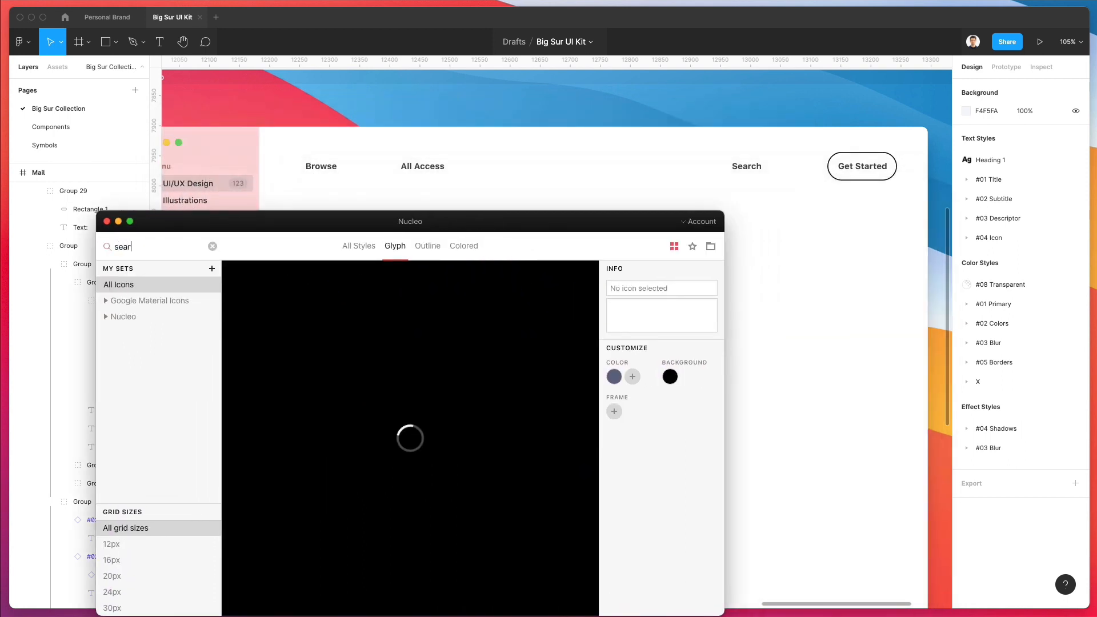
text(ch)
Step: Place the plain 12 px magnifier icon in the Figma header just before the "Search" label and move the icon library out of the way
scroll(401, 415, down, 3)
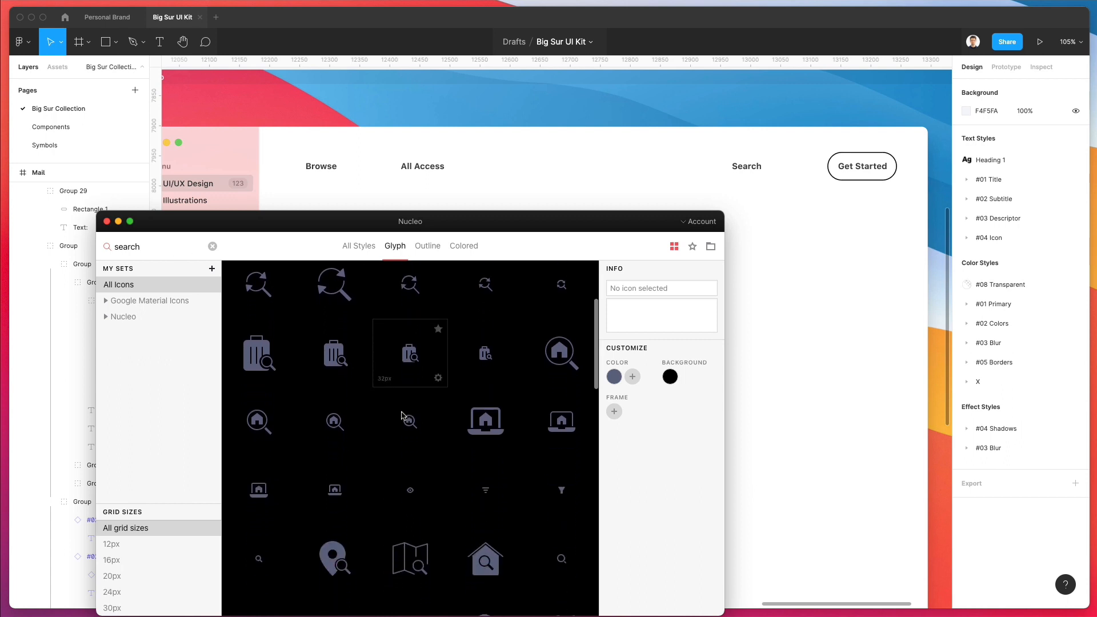
scroll(406, 419, down, 2)
drag(259, 495, 710, 170)
drag(667, 222, 2, 349)
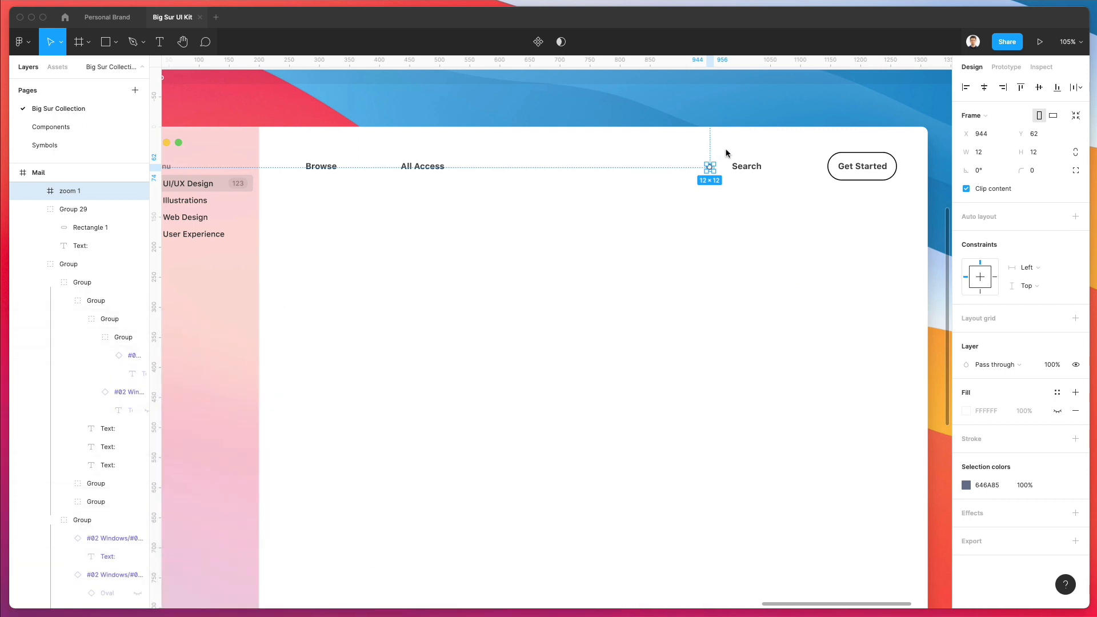
Step: Enlarge the magnifier icon to 21 × 21 and move it closer to "Search", vertically centred on the label
scroll(726, 153, up, 5)
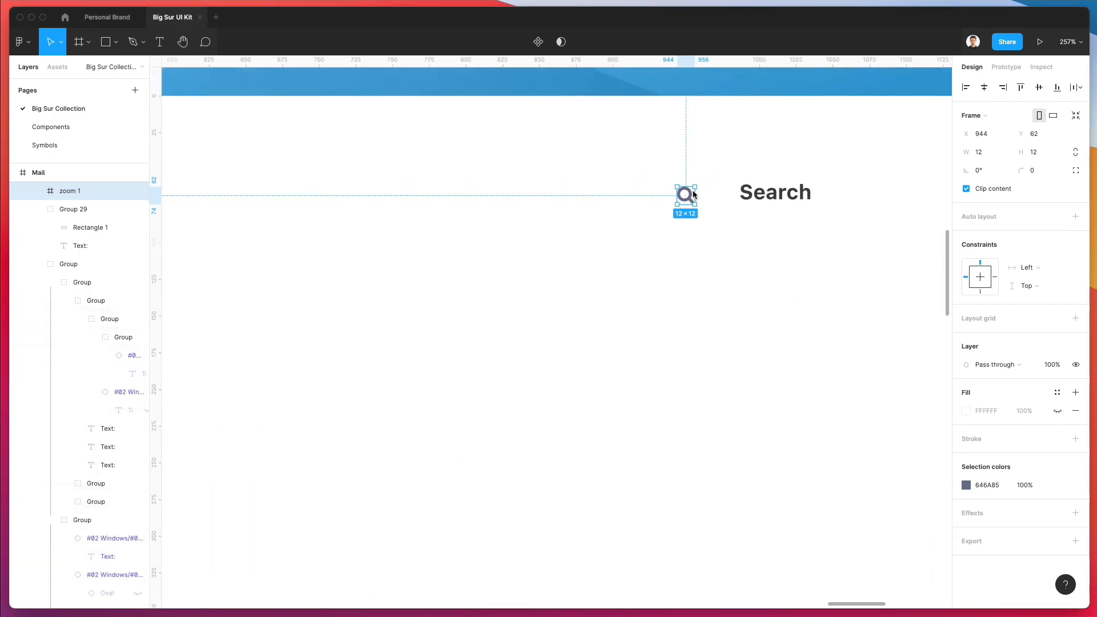
drag(696, 191, 706, 185)
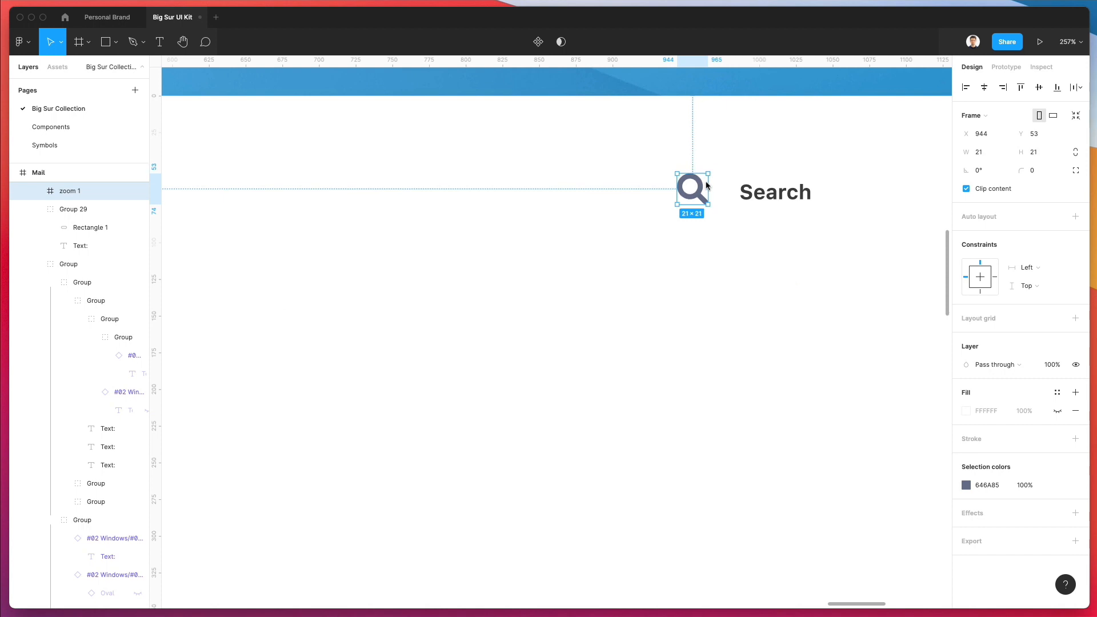
key(shift+Right)
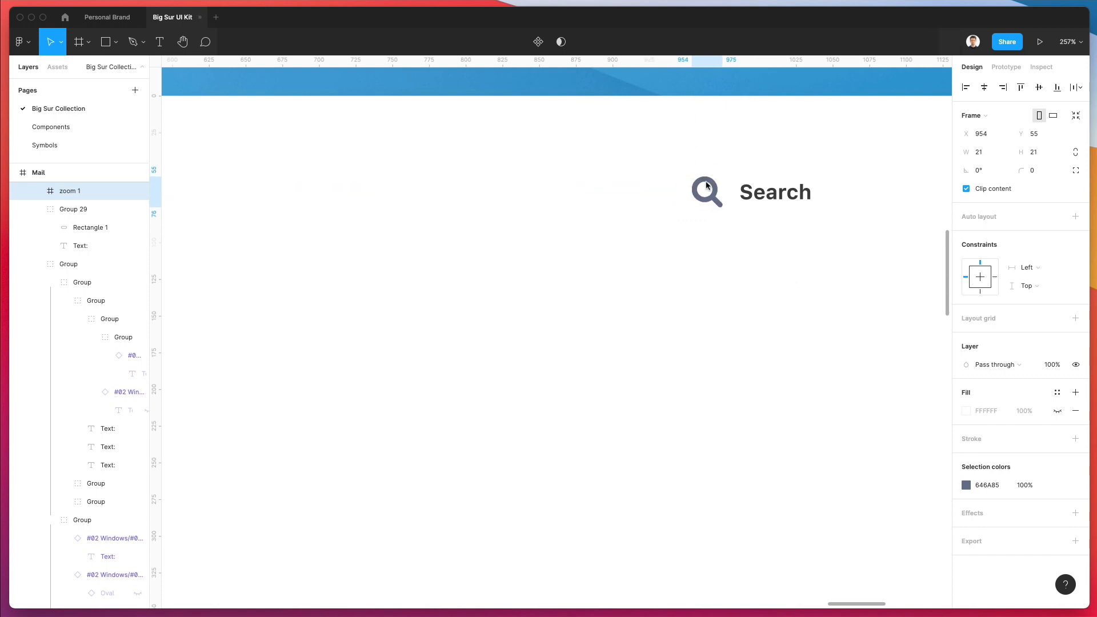
key(Down)
key(Down)
key(Down)
Step: Reduce the magnifier icon to 19 × 19 around its centre
scroll(706, 185, down, 5)
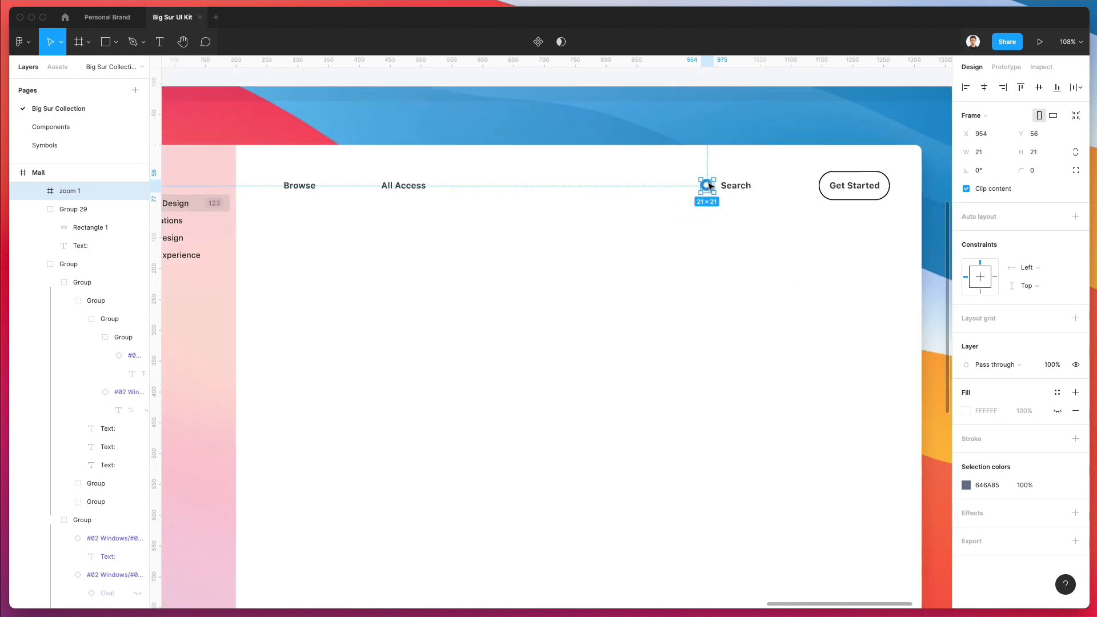
scroll(708, 184, up, 3)
scroll(721, 183, up, 1)
drag(702, 204, 697, 205)
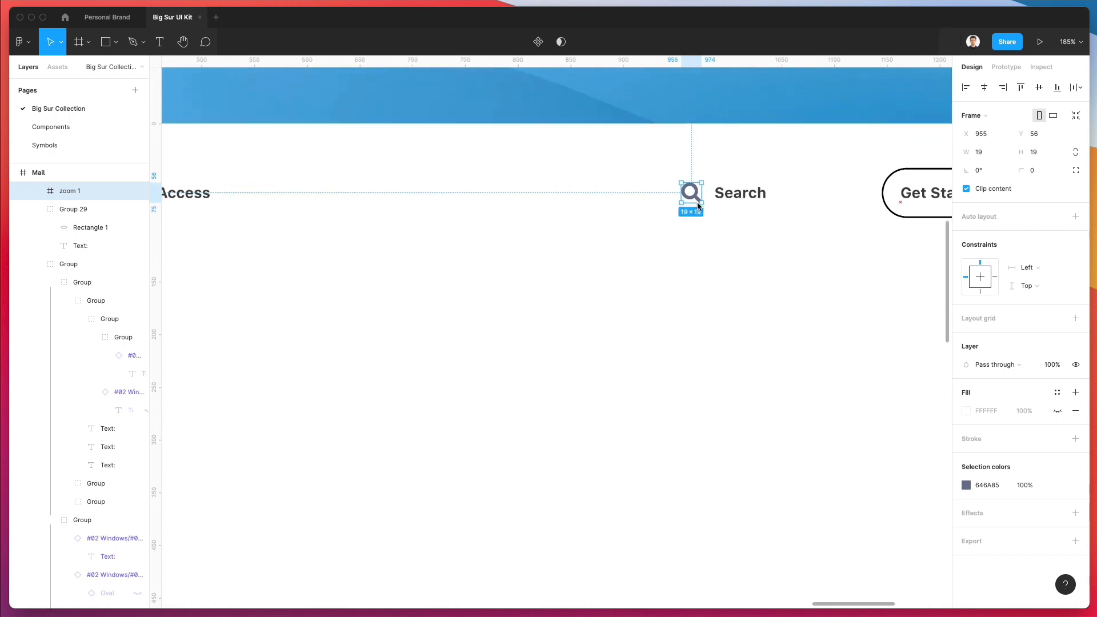
Step: Recolor the magnifier icon to black 000000
scroll(696, 201, down, 3)
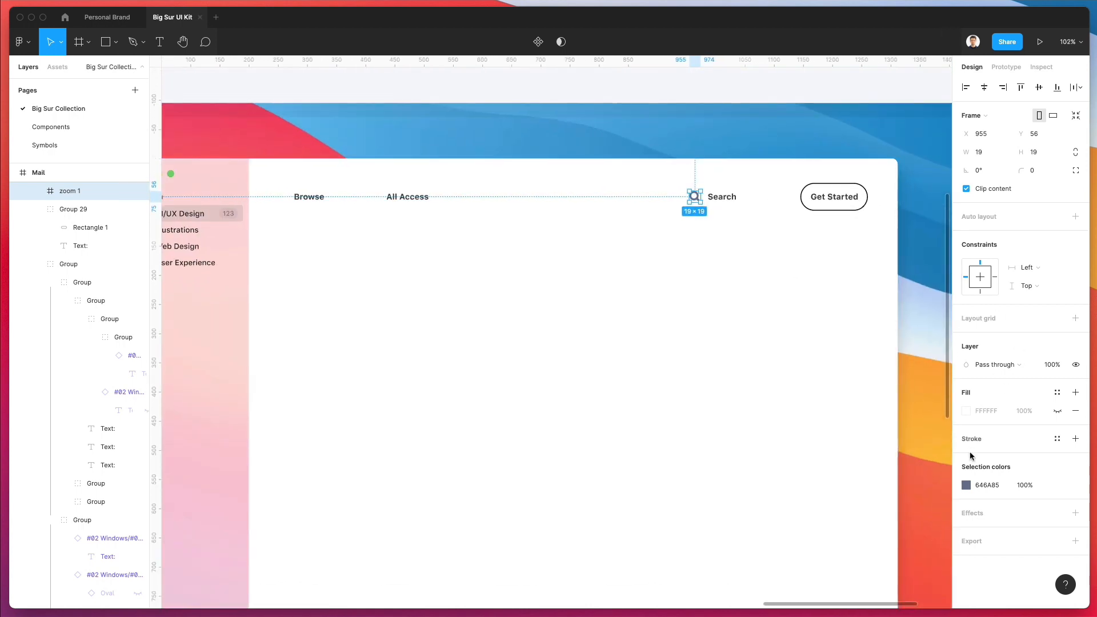
click(965, 486)
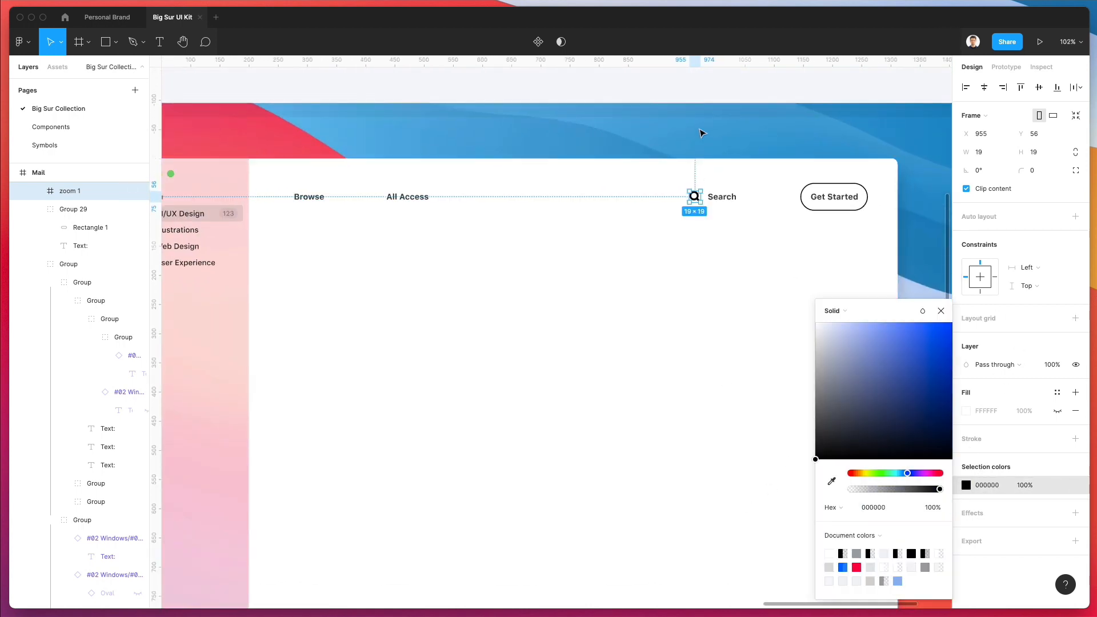
click(707, 107)
scroll(705, 81, down, 2)
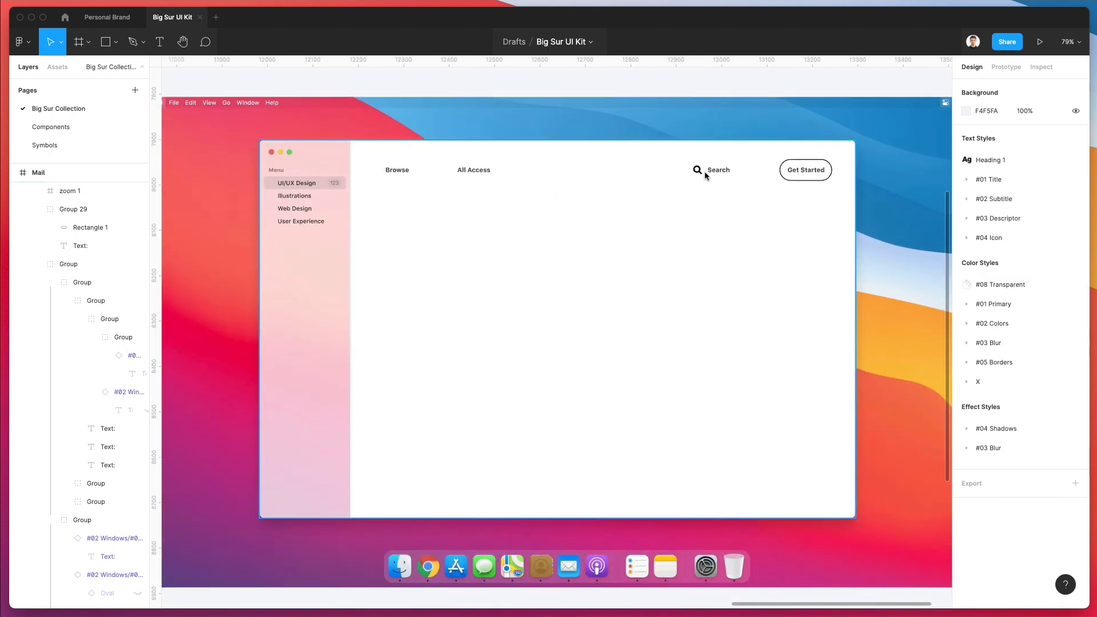
Step: Set the opacity of the group inside the magnifier icon to 50%
click(699, 174)
key(Escape)
key(5)
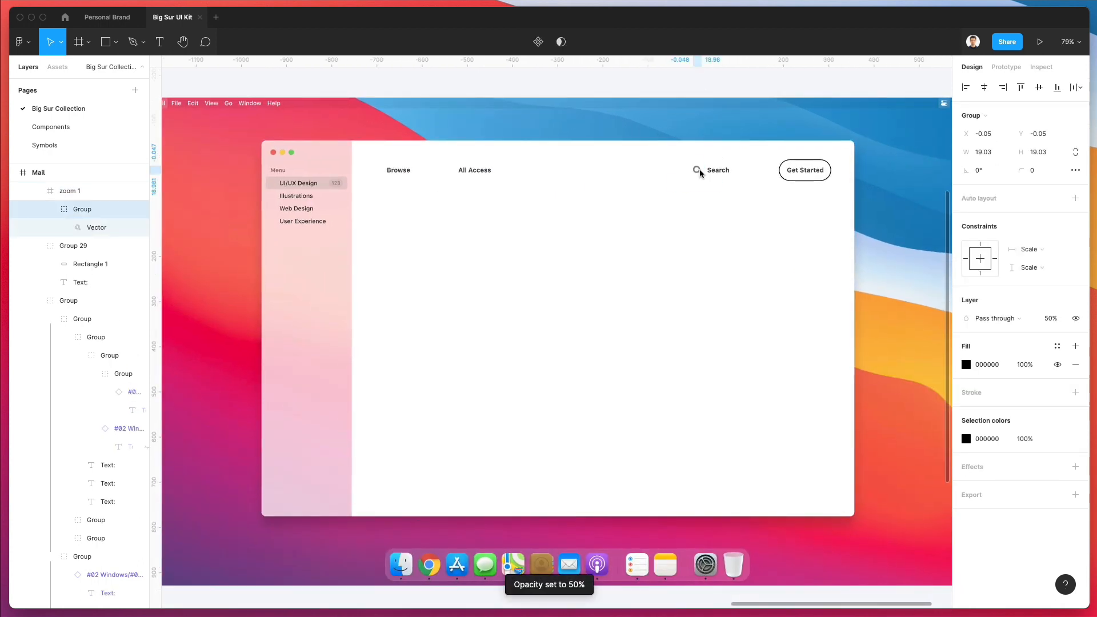
click(681, 93)
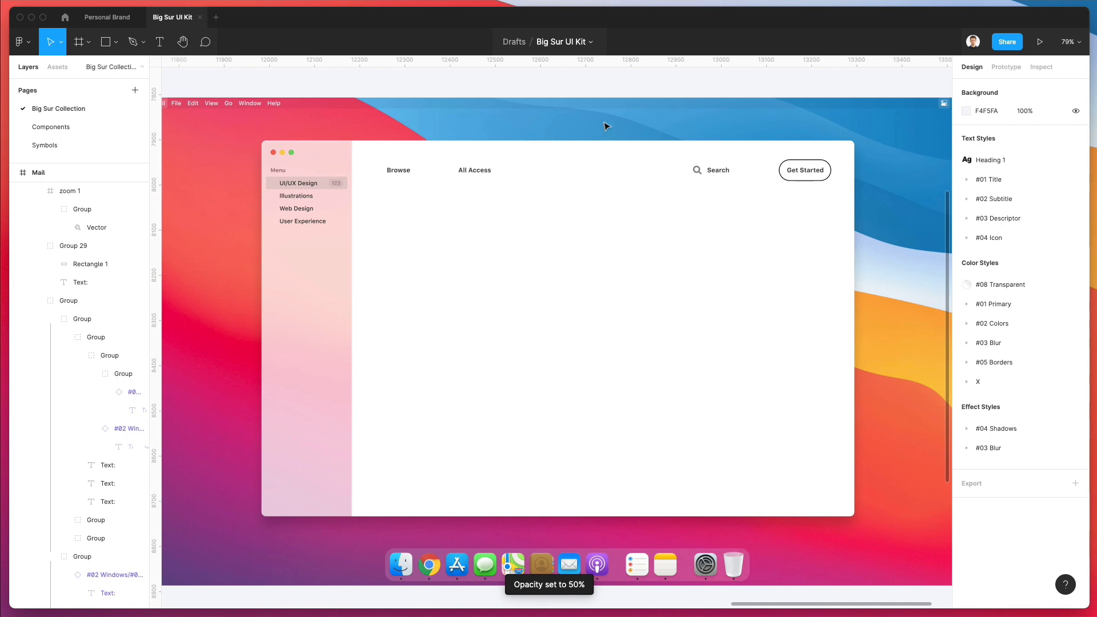
Step: Change the "All Access" header label to "All Access Pass"
super+click(475, 173)
key(Return)
key(Right)
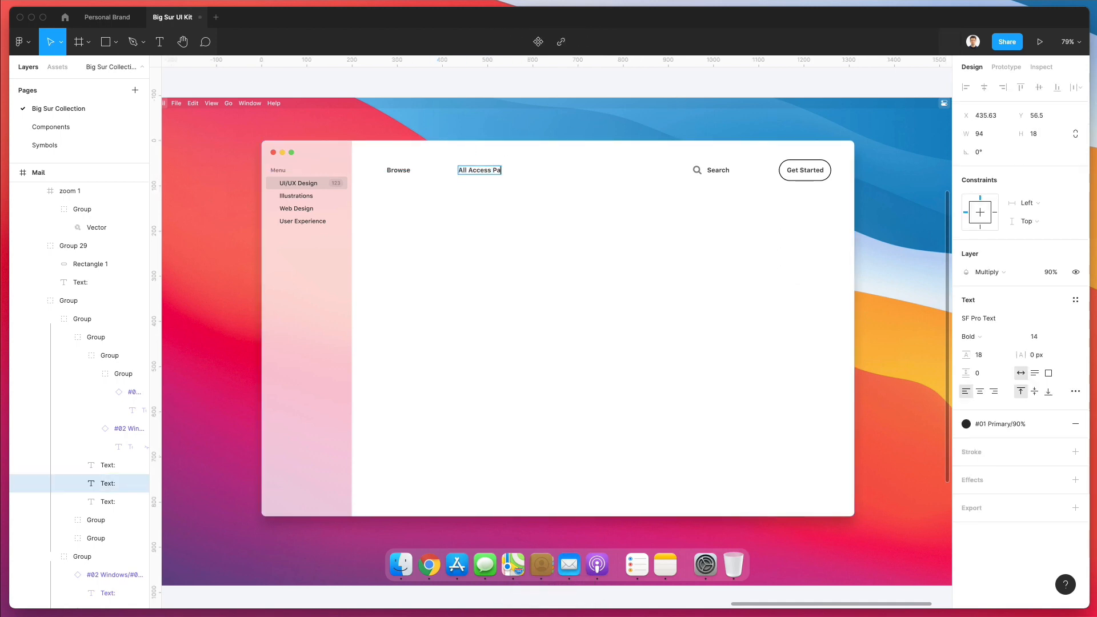
key(Escape)
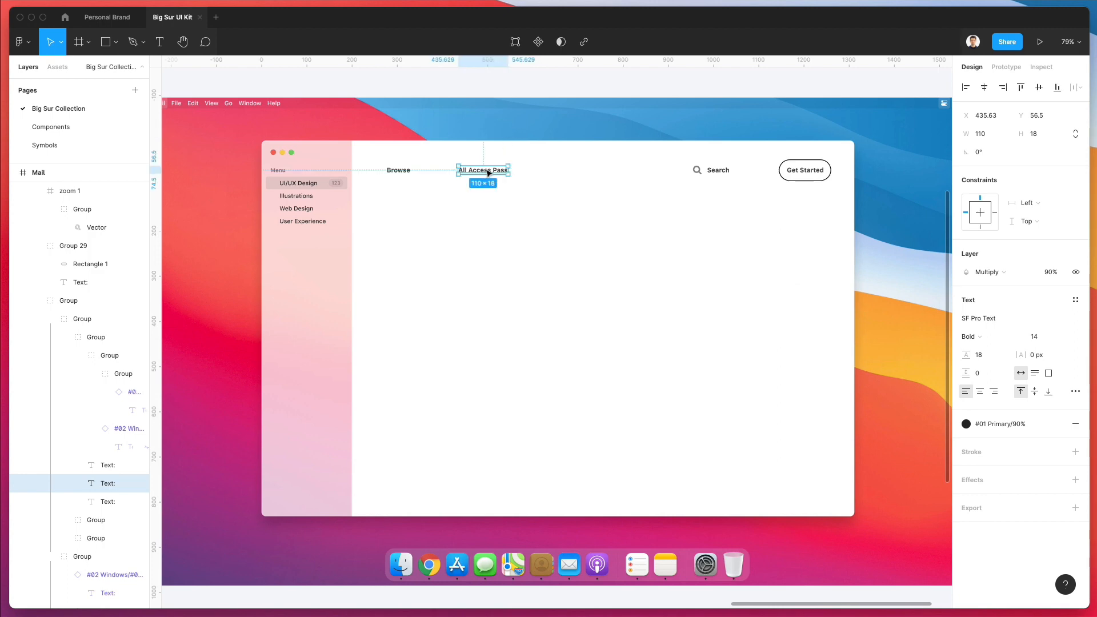
Step: Shift the "All Access Pass" label farther from "Browse" to about X 483, keeping it on the header row
drag(490, 172, 506, 174)
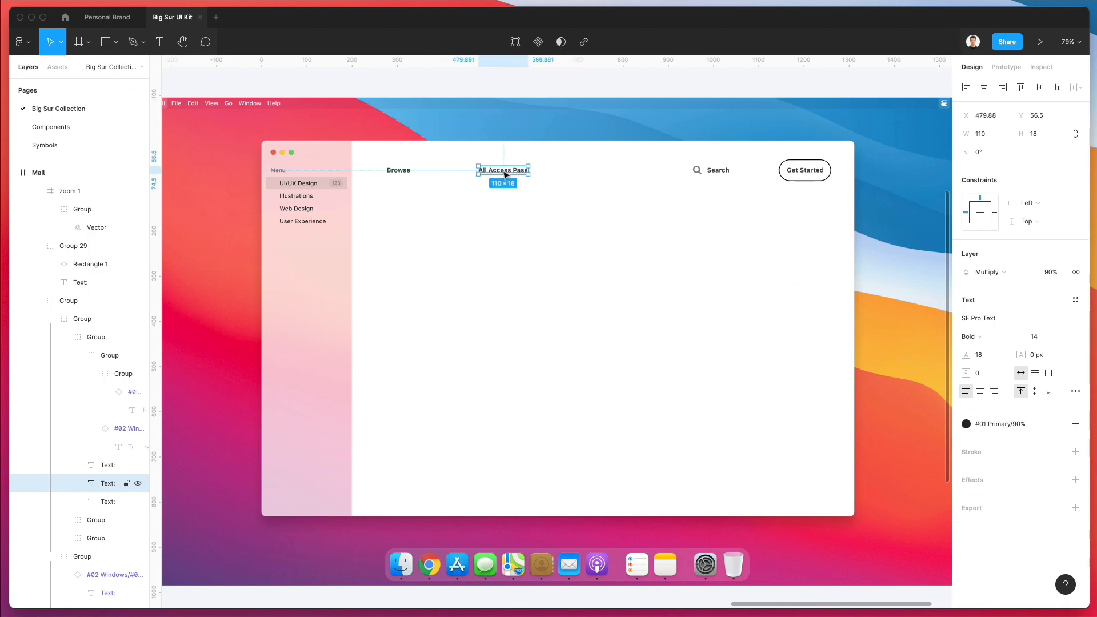
key(Right)
key(Right)
key(Right)
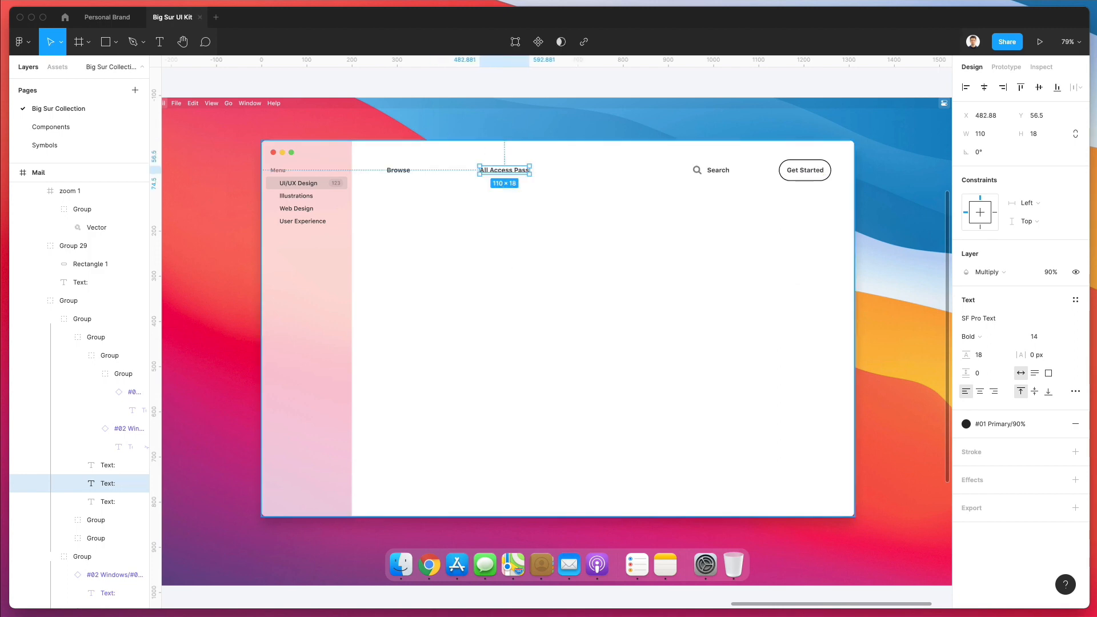
Step: Switch to Nucleo and search the glyph icons for "tag"
key(super+Tab)
drag(396, 432, 594, 246)
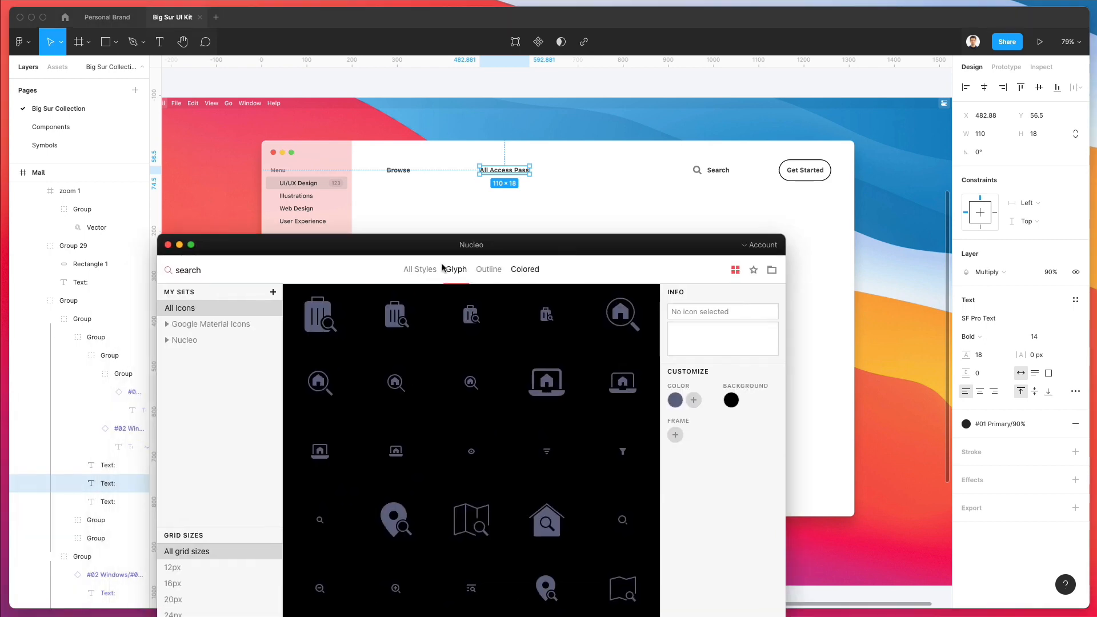
double_click(231, 272)
text(tag)
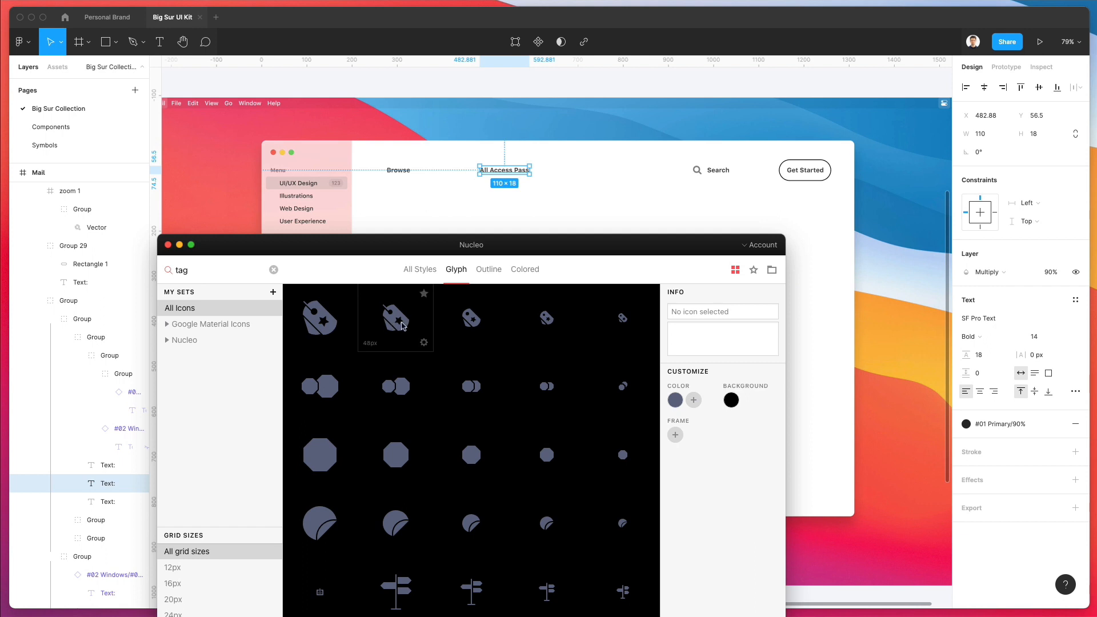
Step: Place the 12 px tag icon in the Figma header just before the magnifier, enlarge it to 19 × 19, and align it with the magnifier
scroll(466, 388, down, 3)
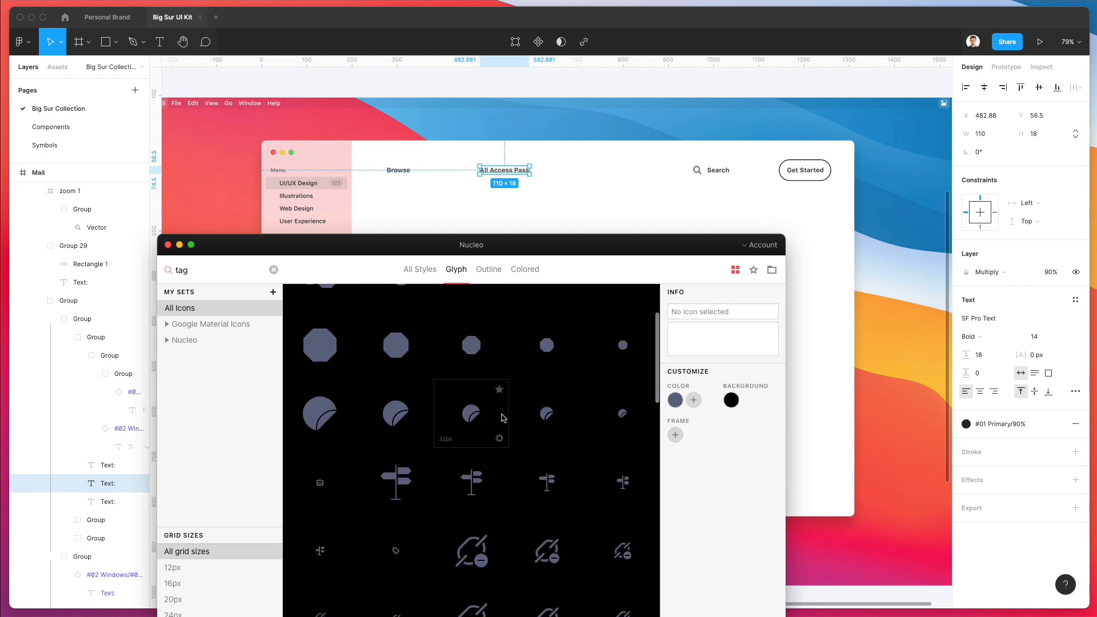
drag(395, 545, 683, 170)
click(695, 157)
scroll(695, 158, up, 10)
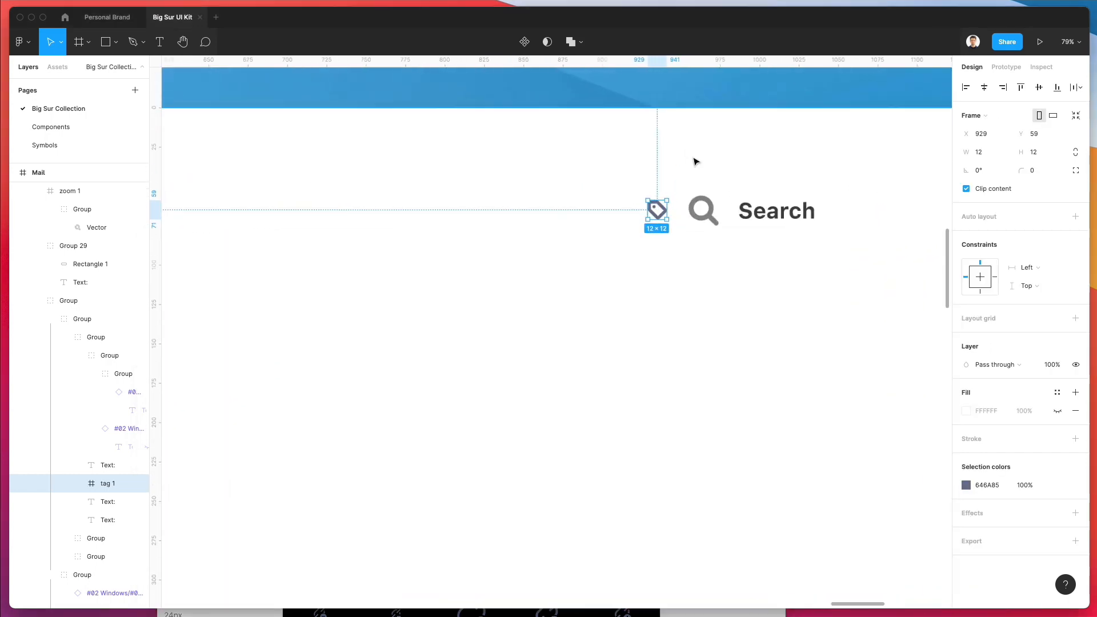
mouse_move(645, 244)
mouse_down()
mouse_move(670, 238)
mouse_move(707, 272)
mouse_move(634, 235)
mouse_up()
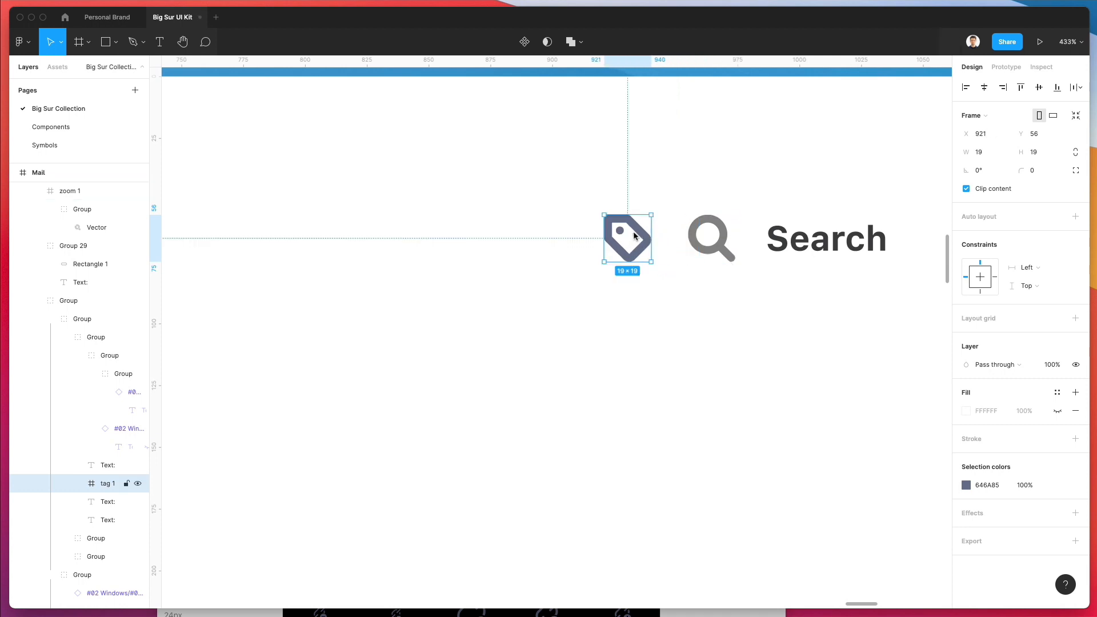
Step: Ungroup the tag icon's outer frame and match its fill to the magnifier's grey 808080
key(super+shift+g)
key(i)
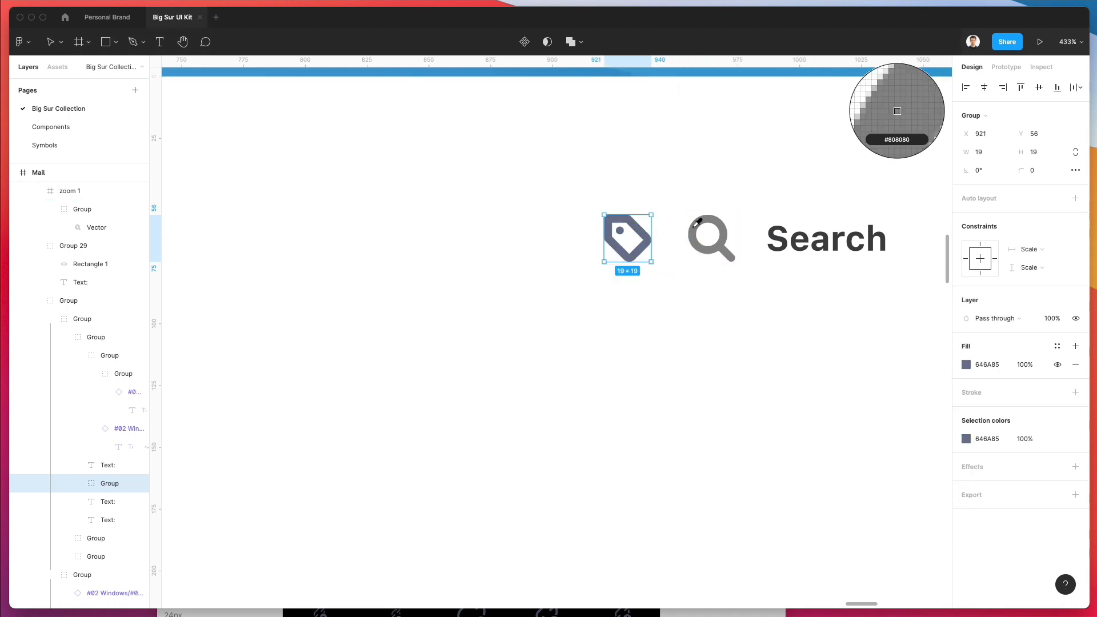
click(693, 228)
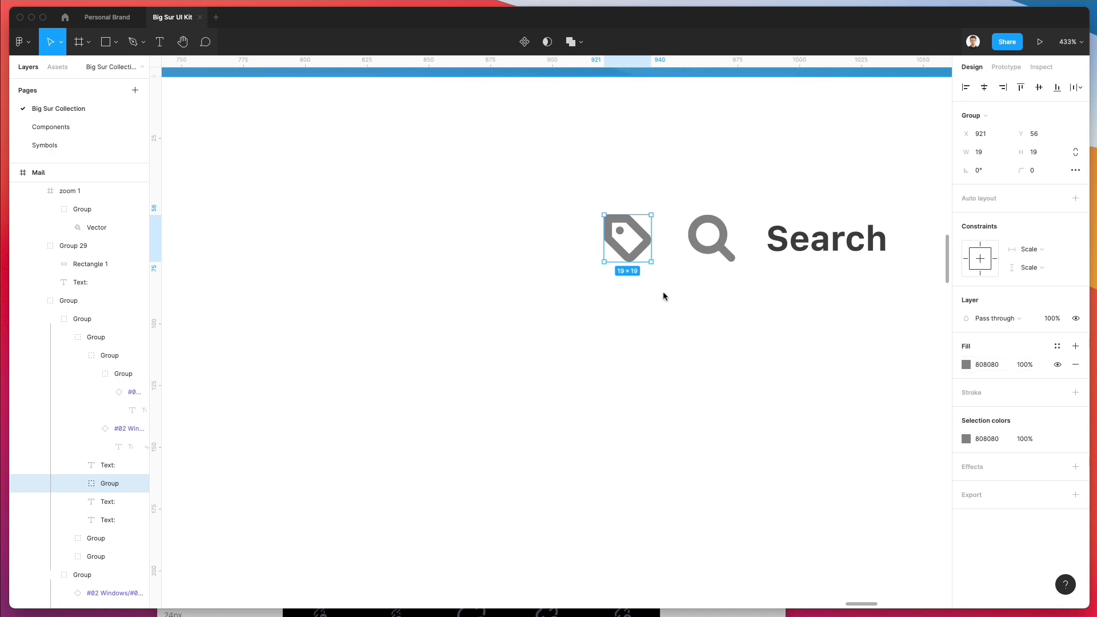
Step: Move the tag icon horizontally to sit right after the "All Access Pass" label, at about X 599
scroll(663, 296, down, 5)
drag(653, 275, 385, 282)
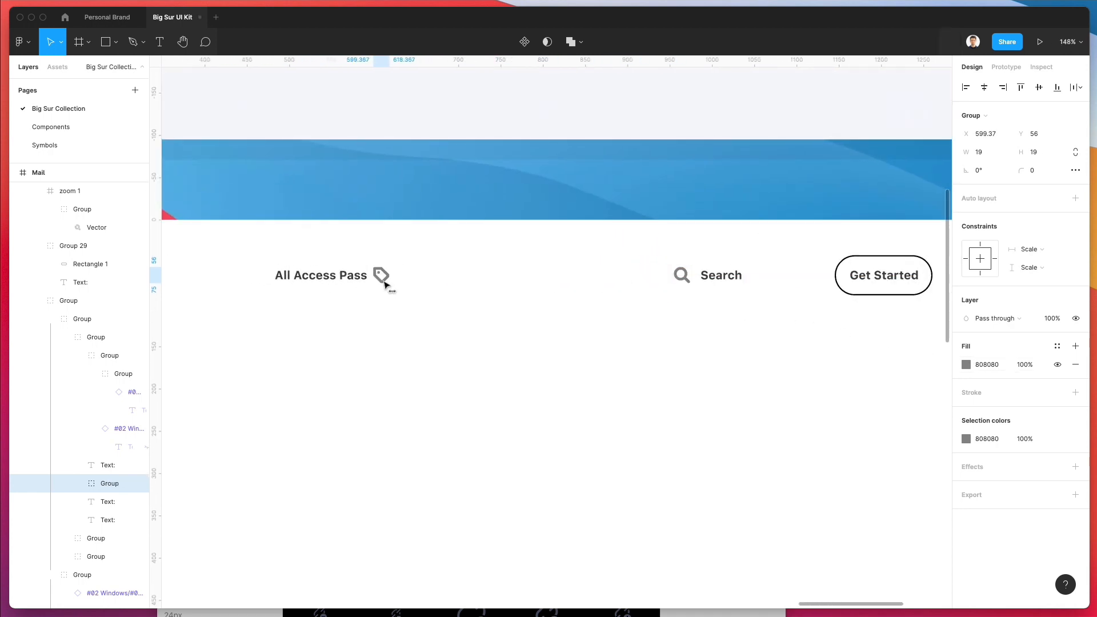
scroll(383, 283, down, 3)
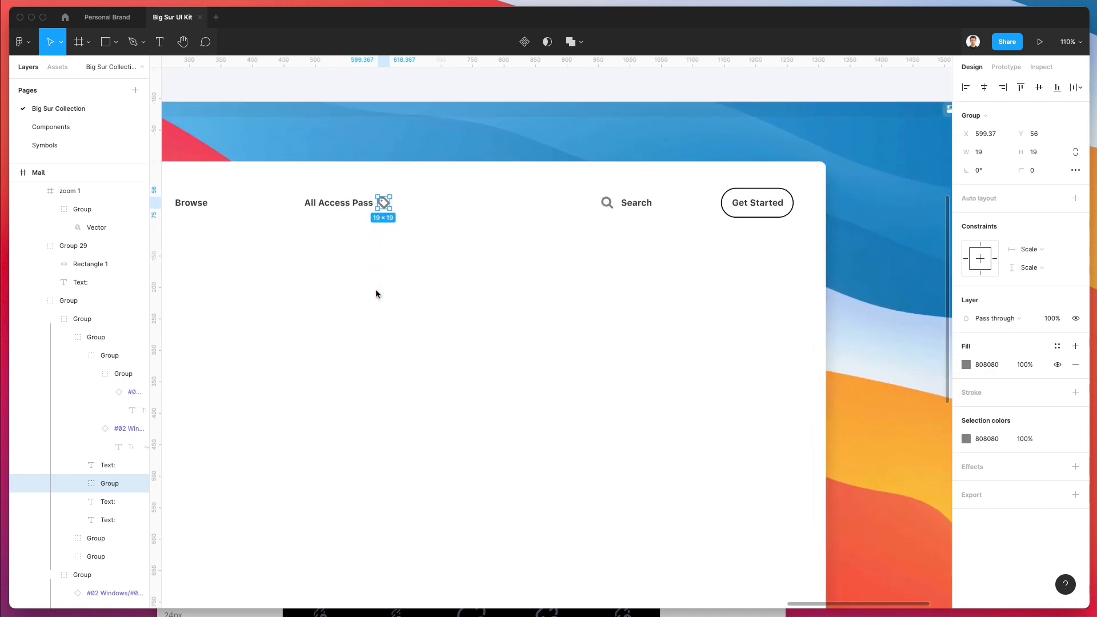
Step: Move the header tag icon horizontally to just before the "All Access Pass" label, at about X 454
scroll(379, 118, down, 5)
click(377, 81)
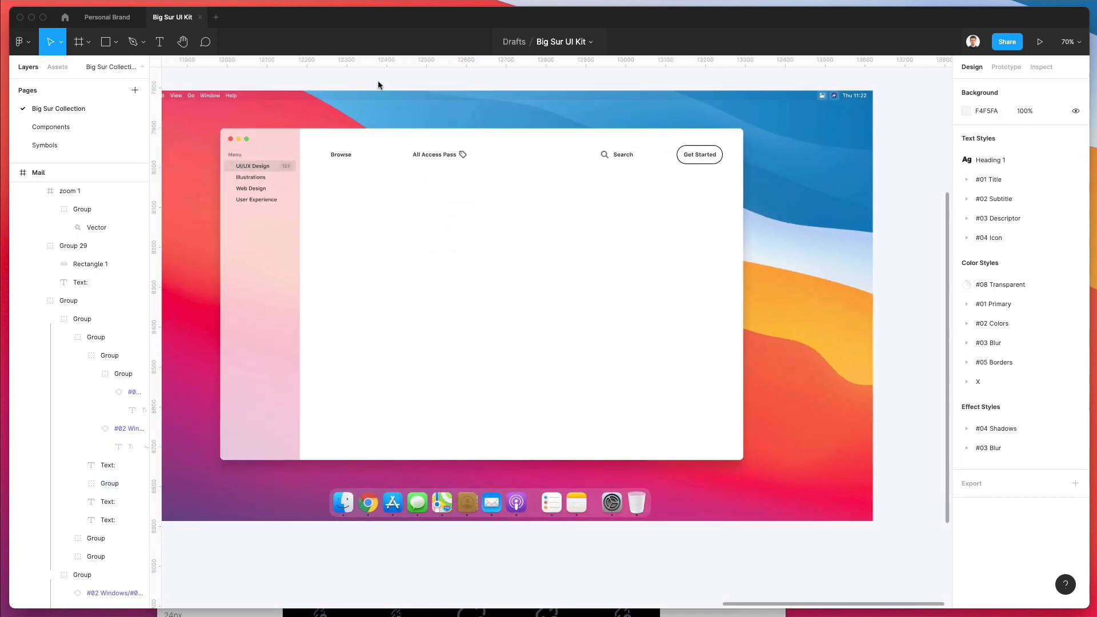
scroll(466, 159, up, 5)
drag(460, 149, 450, 152)
key(super+z)
click(458, 150)
double_click(458, 151)
double_click(457, 151)
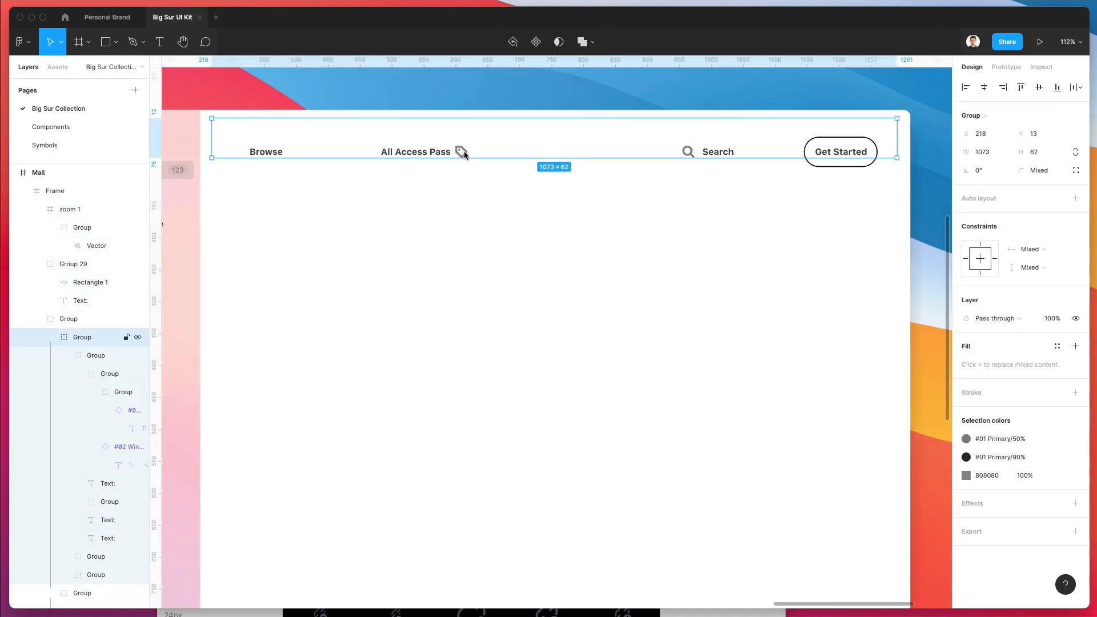
double_click(461, 151)
drag(463, 154, 374, 155)
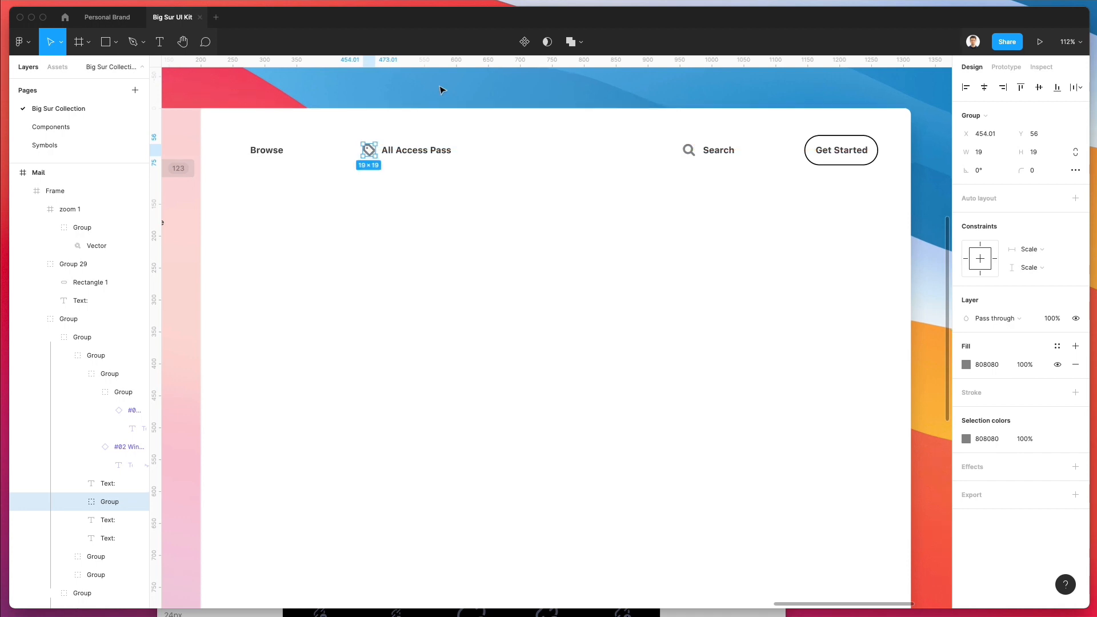
scroll(445, 94, up, 2)
click(445, 94)
Step: Duplicate the "Browse" label straight down into the empty content area, at about Y 186
scroll(444, 93, down, 2)
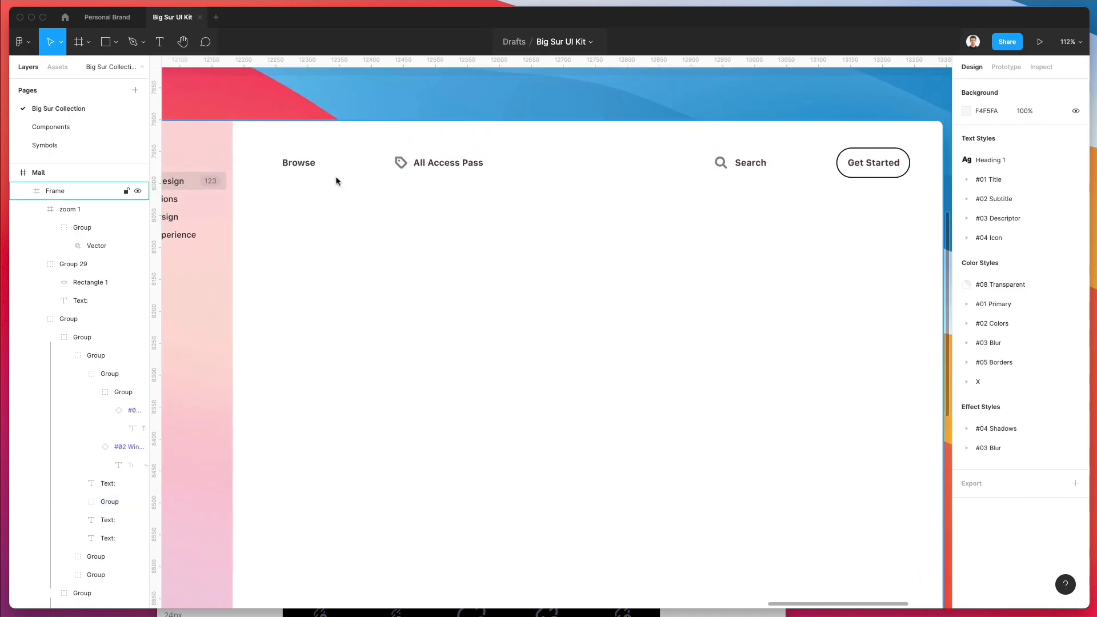
click(300, 165)
drag(301, 170, 302, 247)
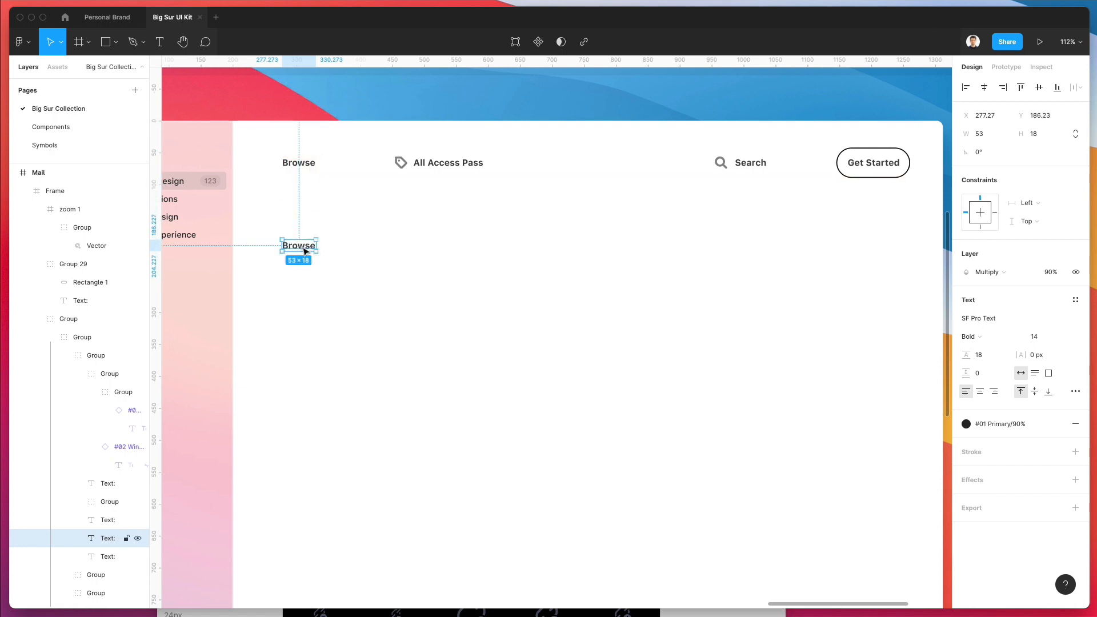
scroll(389, 231, left, 3)
scroll(393, 246, right, 3)
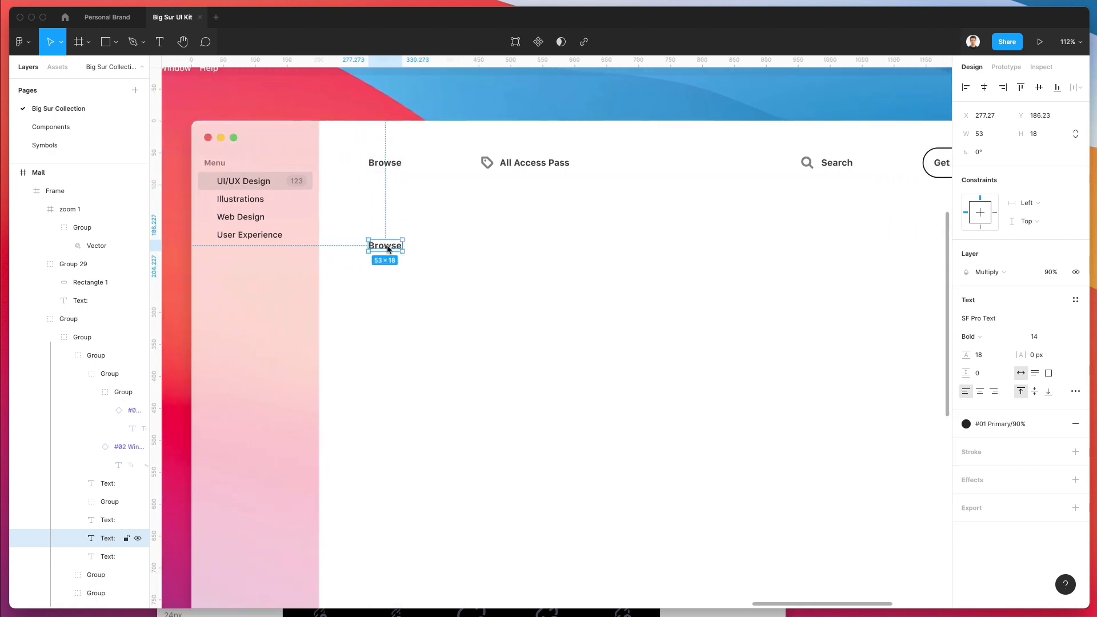
Step: Change the copied label's text to "This is your control panel"
double_click(393, 246)
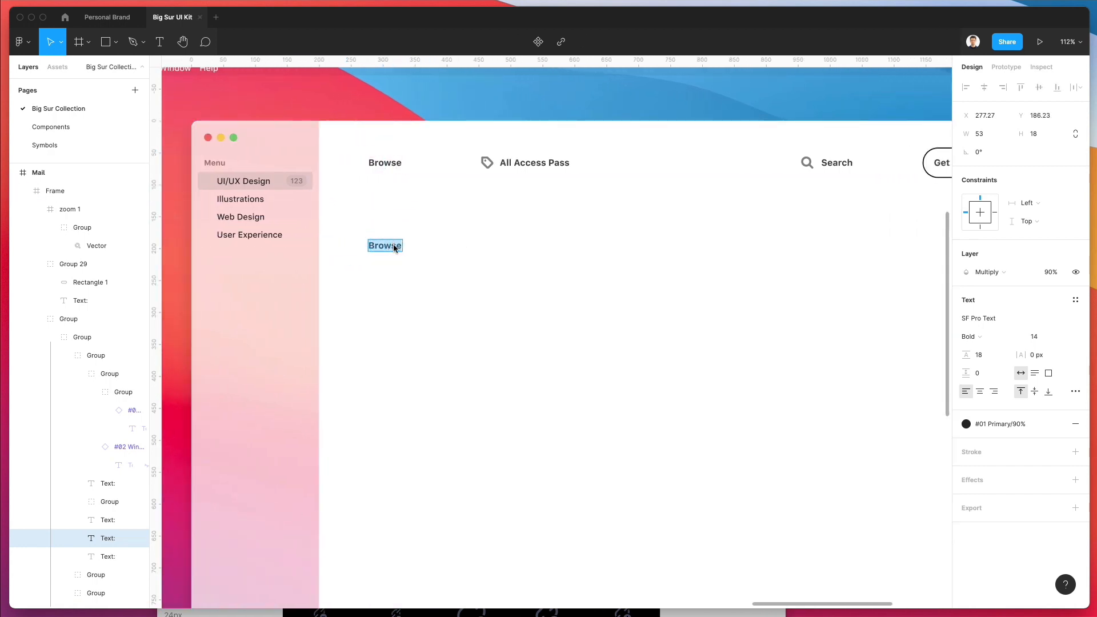
text(Thu)
key(BackSpace)
key(BackSpace)
text(his is your control pan)
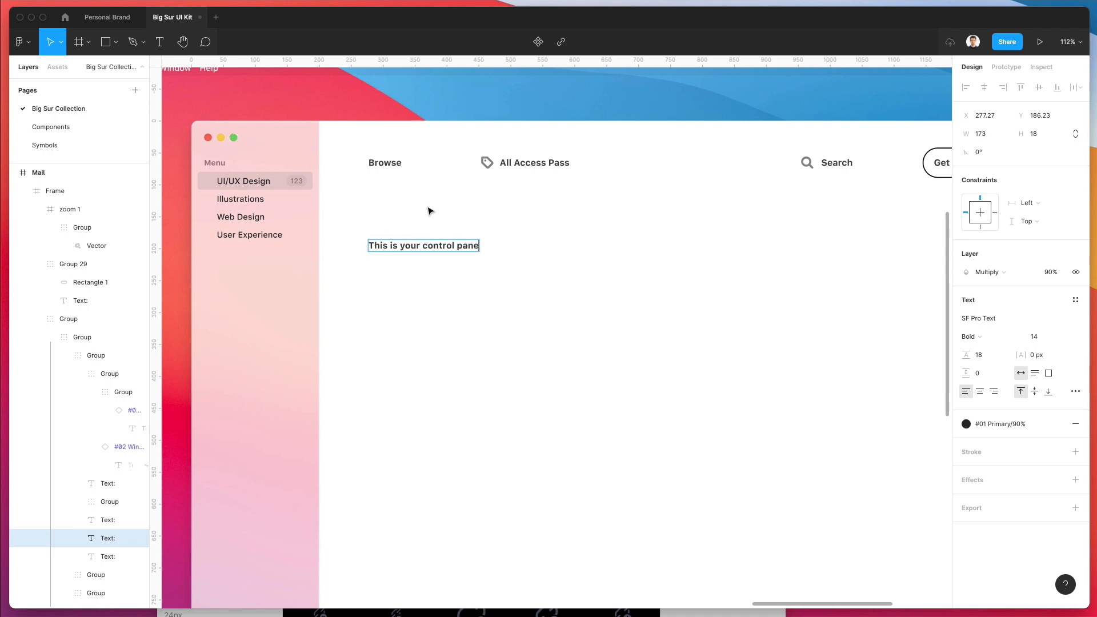
key(Escape)
key(super+equal)
text(ol pane)
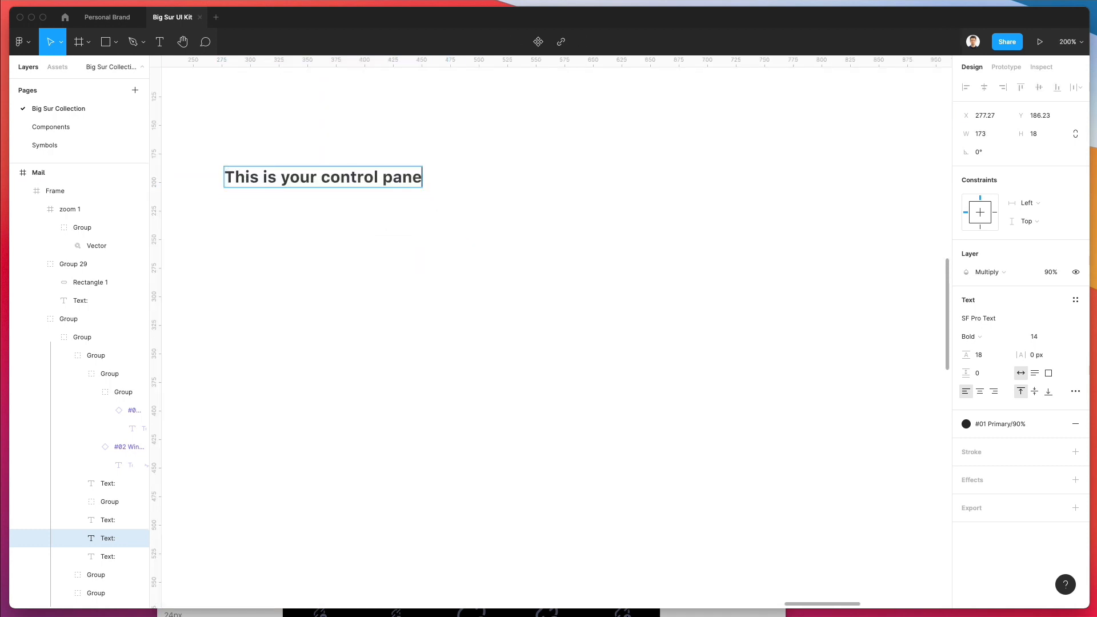
text(l)
key(Escape)
key(shift+1)
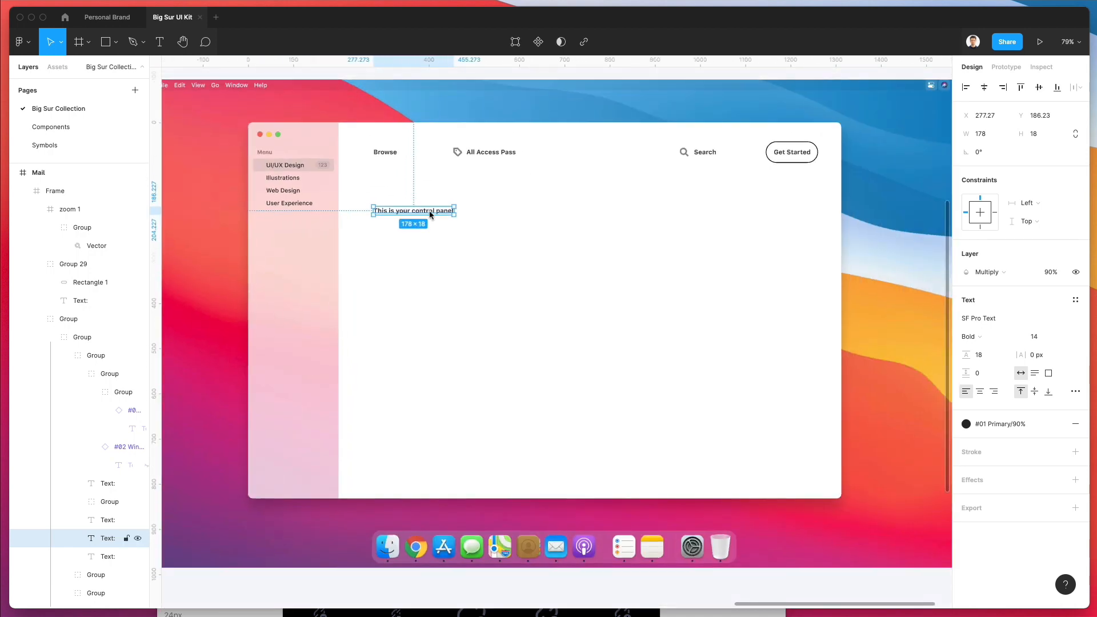
Step: Duplicate the control panel line just below itself at about Y 224 and retype the copy as "The Most Comprehensive Experience for Designers"
drag(430, 215, 433, 232)
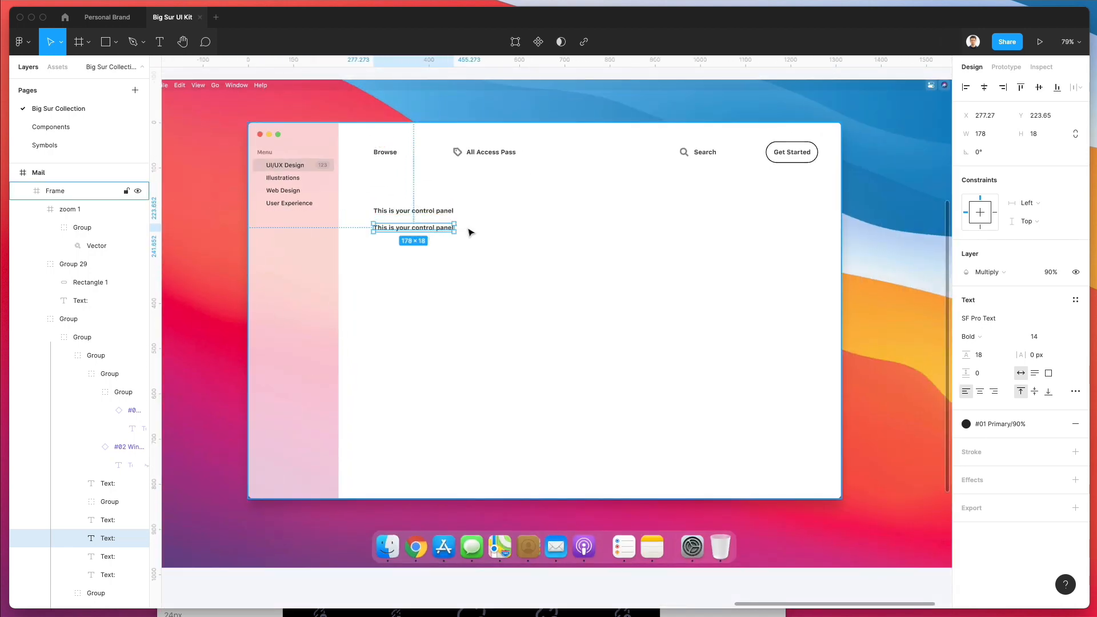
key(Return)
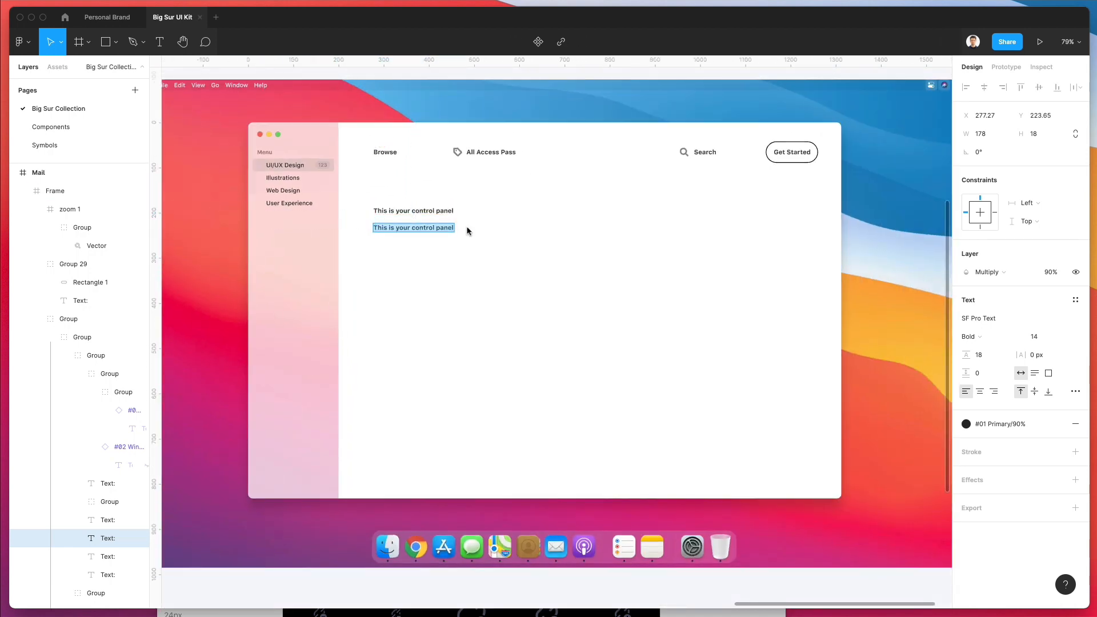
text(U)
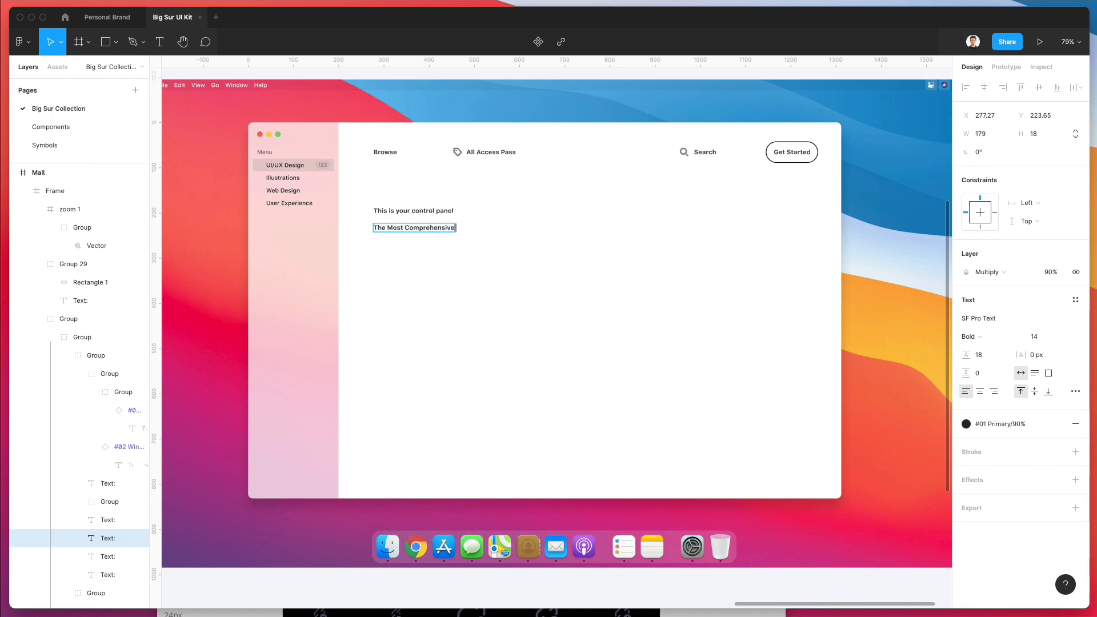
text(xperience for Designers)
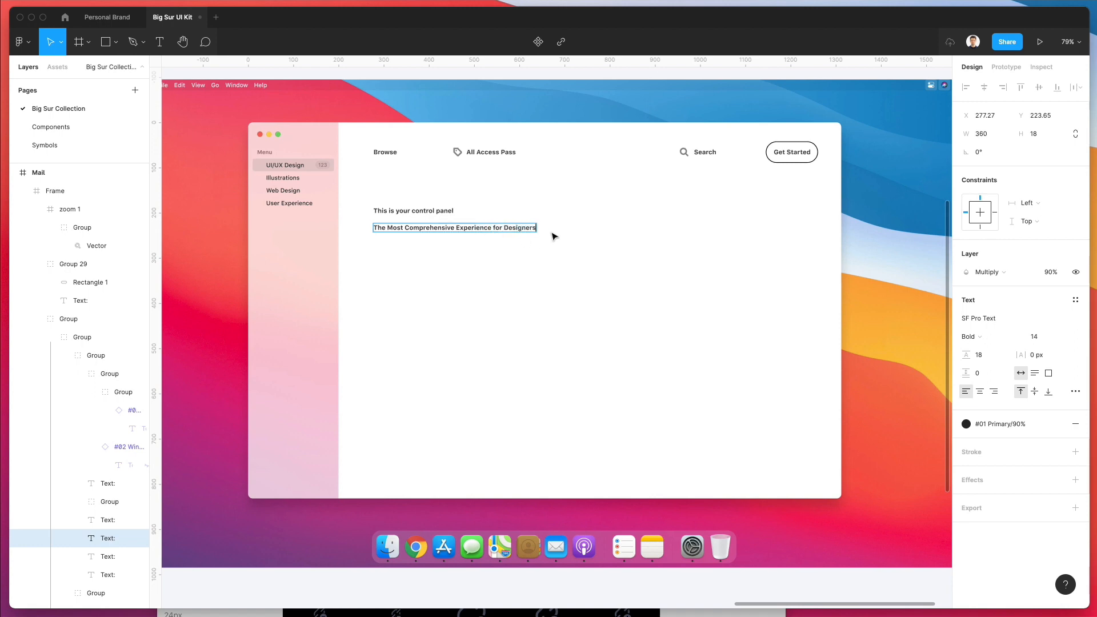
Step: Set the font size of the whole new heading line to 54
key(super+a)
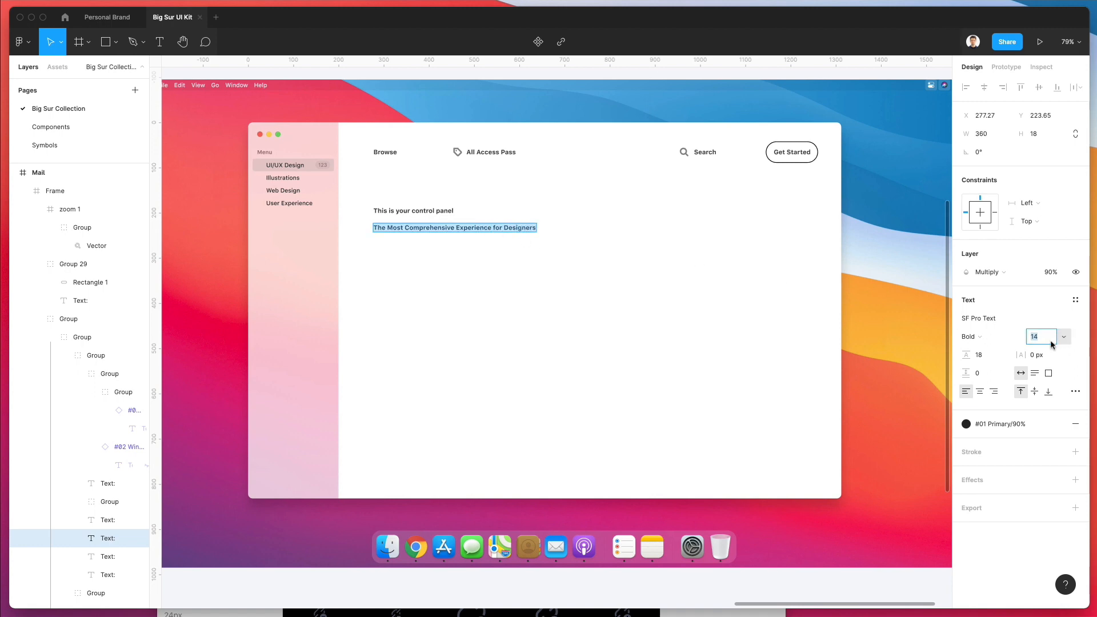
click(1040, 336)
key(shift+Up)
key(shift+Up)
key(shift+Up)
key(shift+Up)
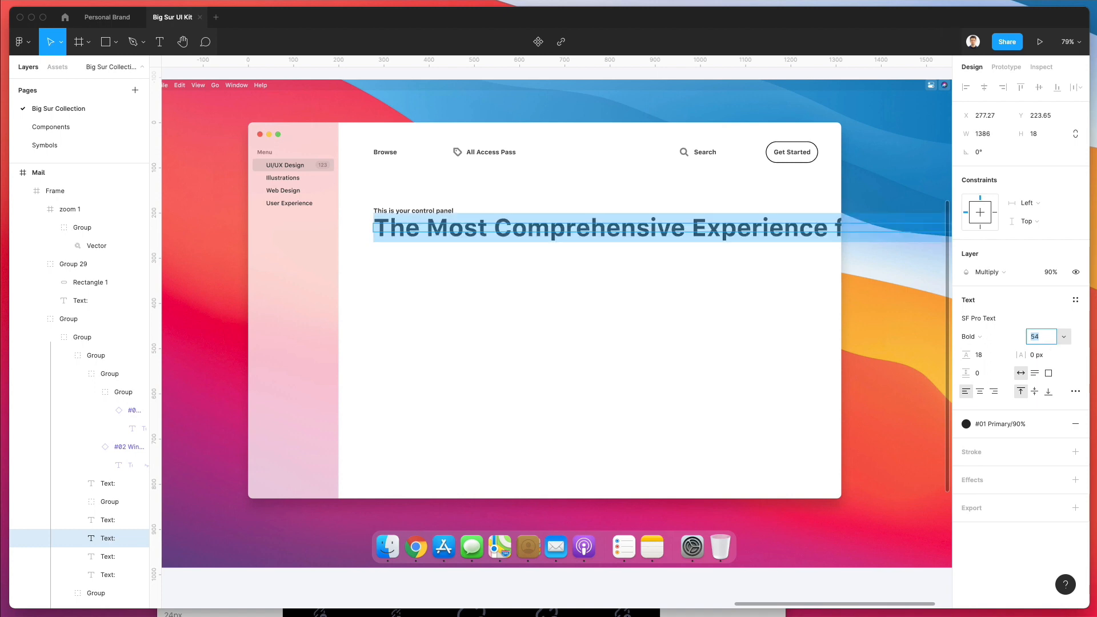
Step: Wrap the heading by narrowing its text box to about 534 wide, and set its line height to 55.5
scroll(743, 280, right, 4)
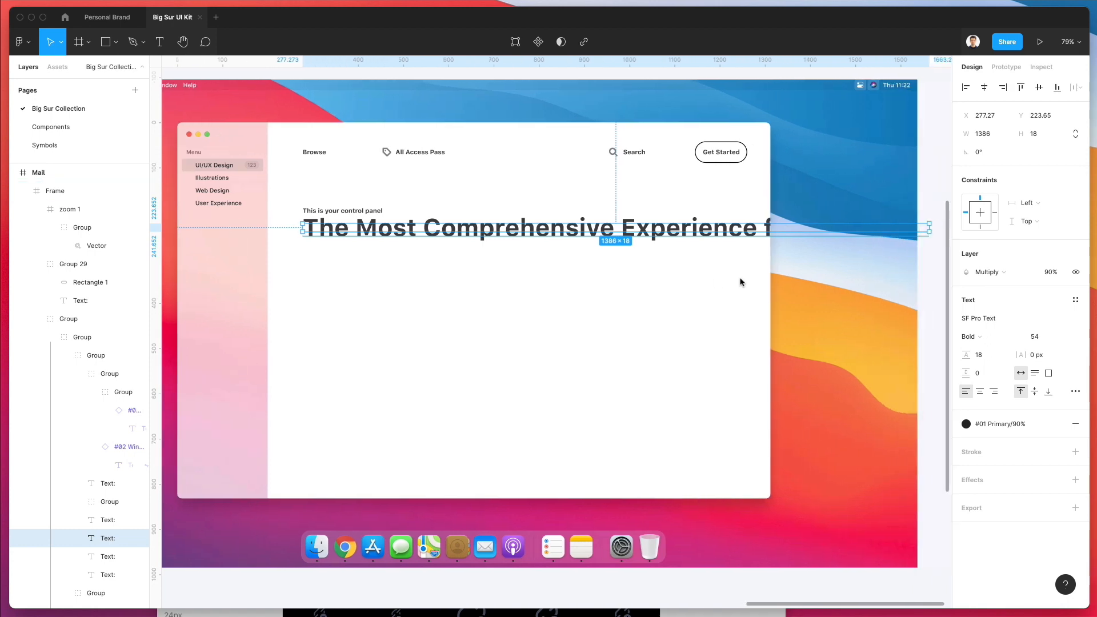
drag(881, 228, 497, 240)
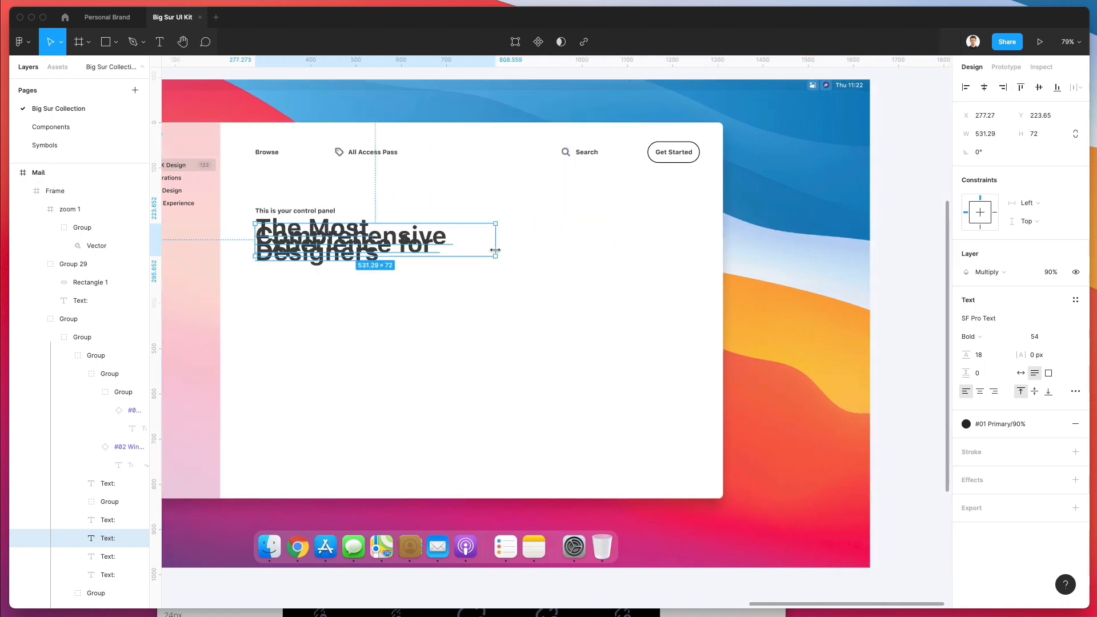
drag(968, 355, 1013, 344)
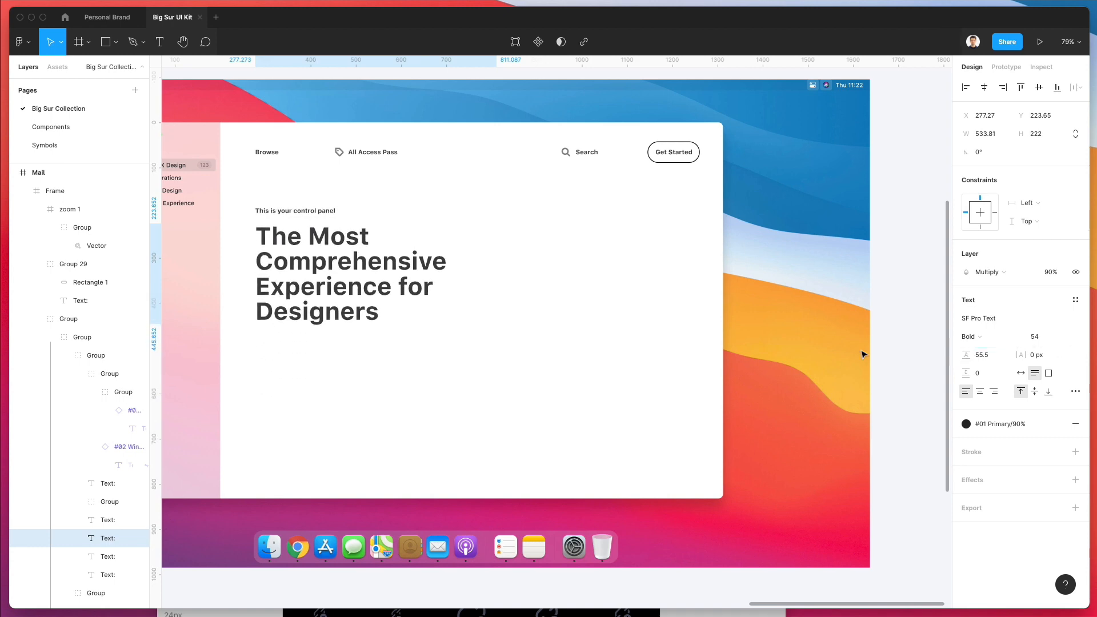
Step: Reword the heading to "The Best Experience for Designers" and resize its text box to about 583 wide
drag(496, 274, 584, 273)
double_click(432, 246)
drag(309, 237, 569, 244)
text(Best)
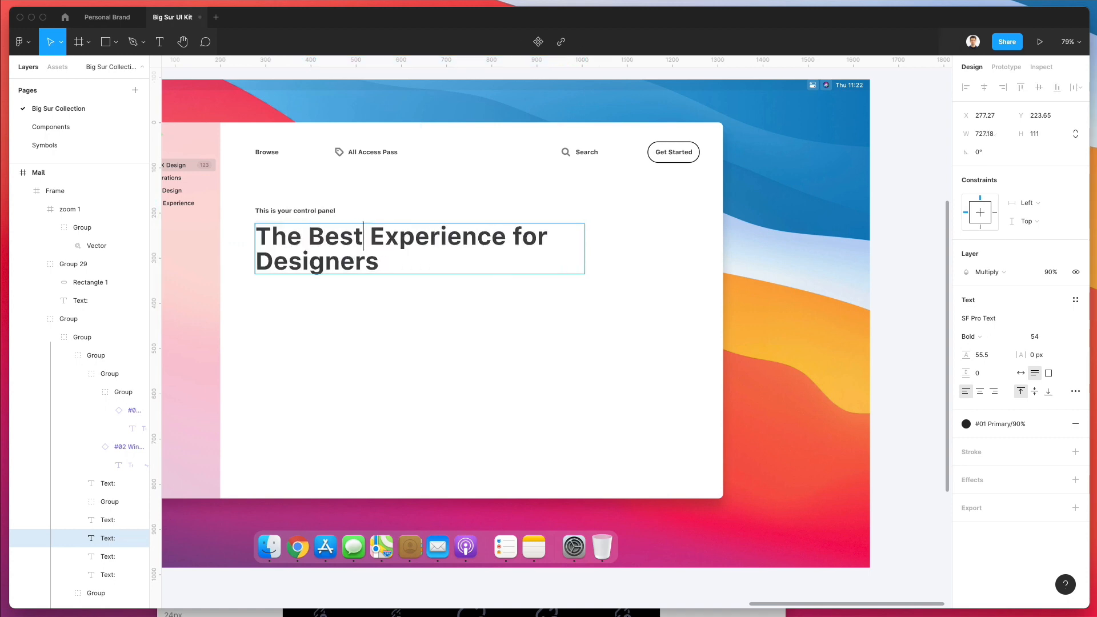
key(Escape)
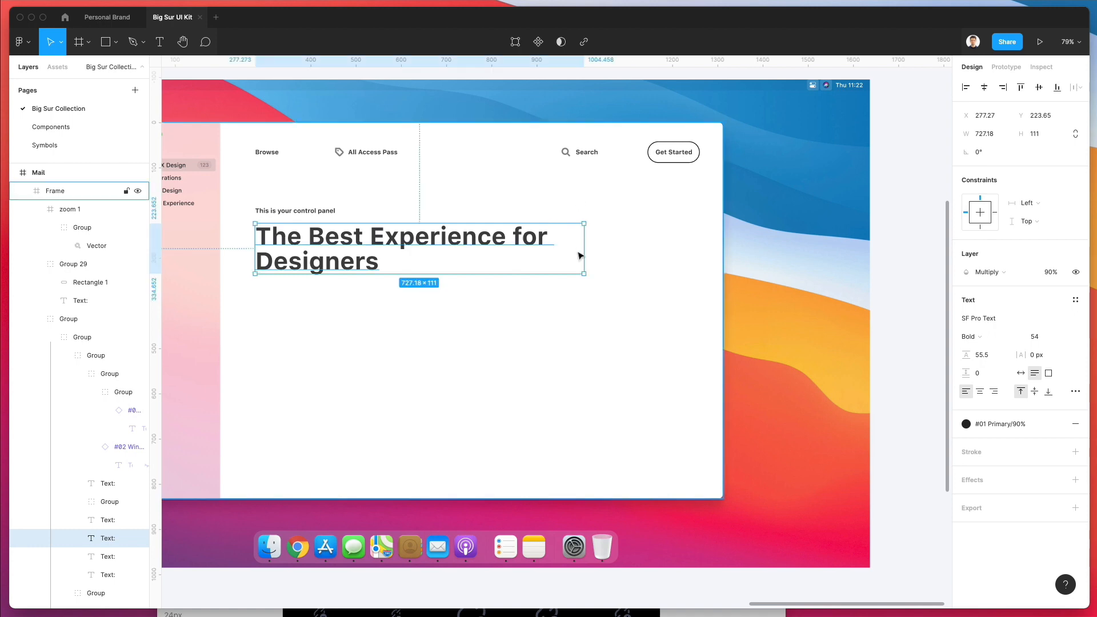
drag(581, 250, 518, 250)
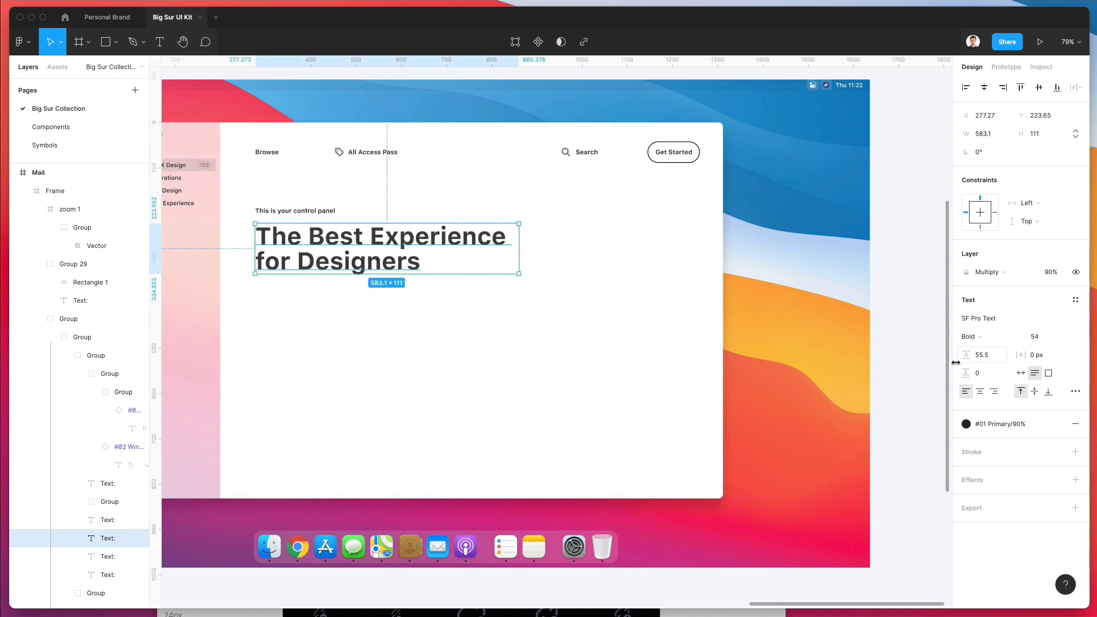
Step: Set the heading's line height to 65 and its font weight to Heavy
drag(965, 354, 971, 355)
click(971, 338)
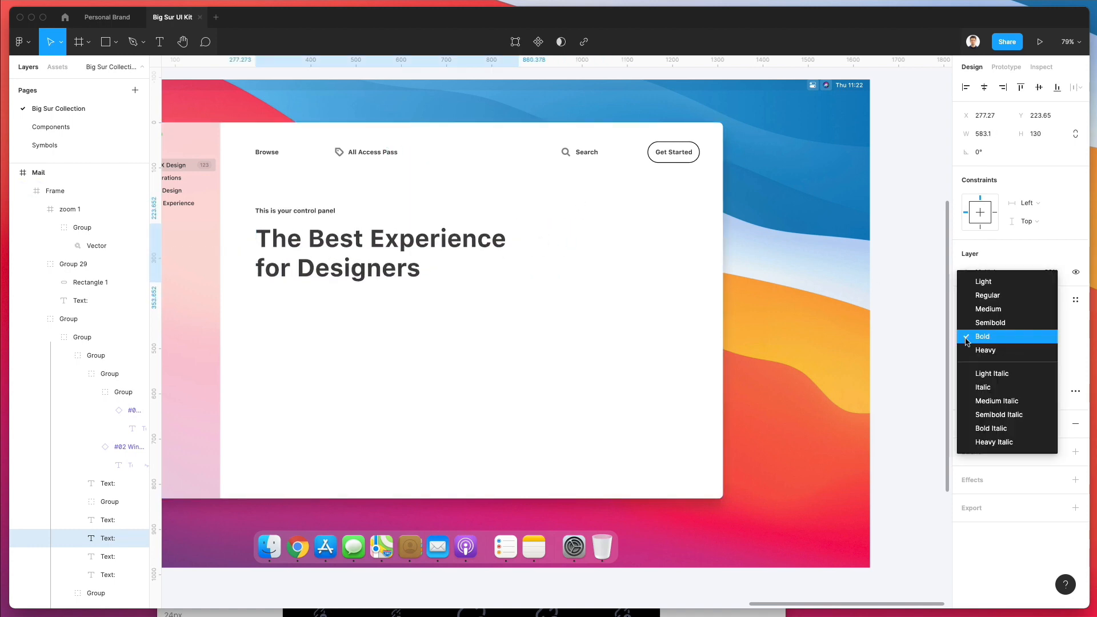
click(983, 350)
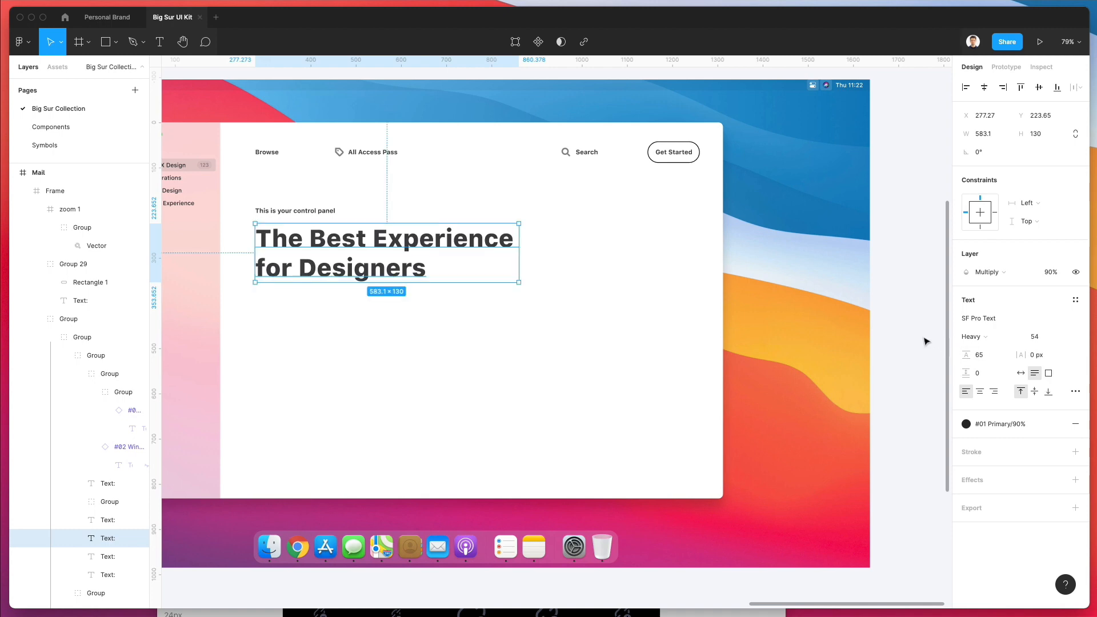
click(907, 341)
Step: Nudge the heading down 3 px, to about Y 227
scroll(906, 341, left, 2)
click(515, 245)
key(Down)
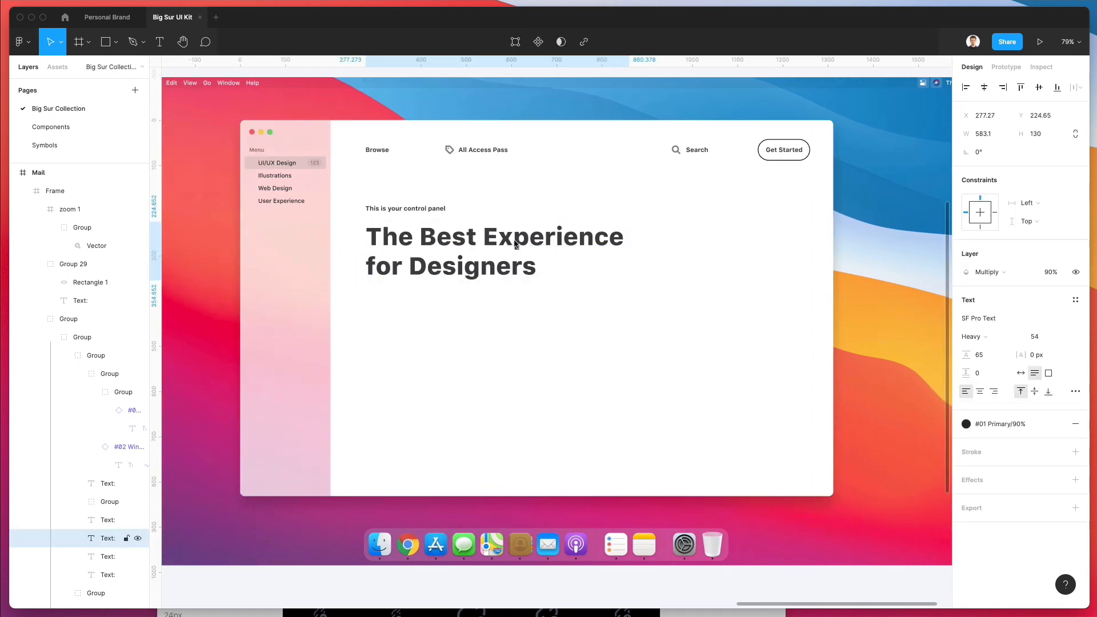
key(Down)
key(Down)
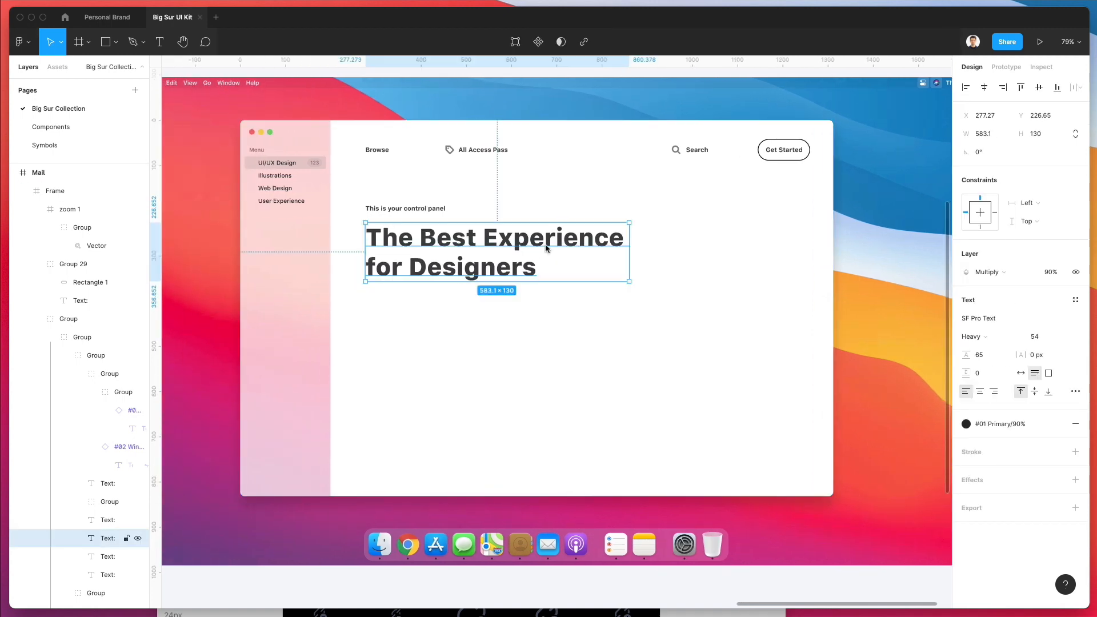
Step: Set the heading's font weight to Bold and deselect it
click(994, 343)
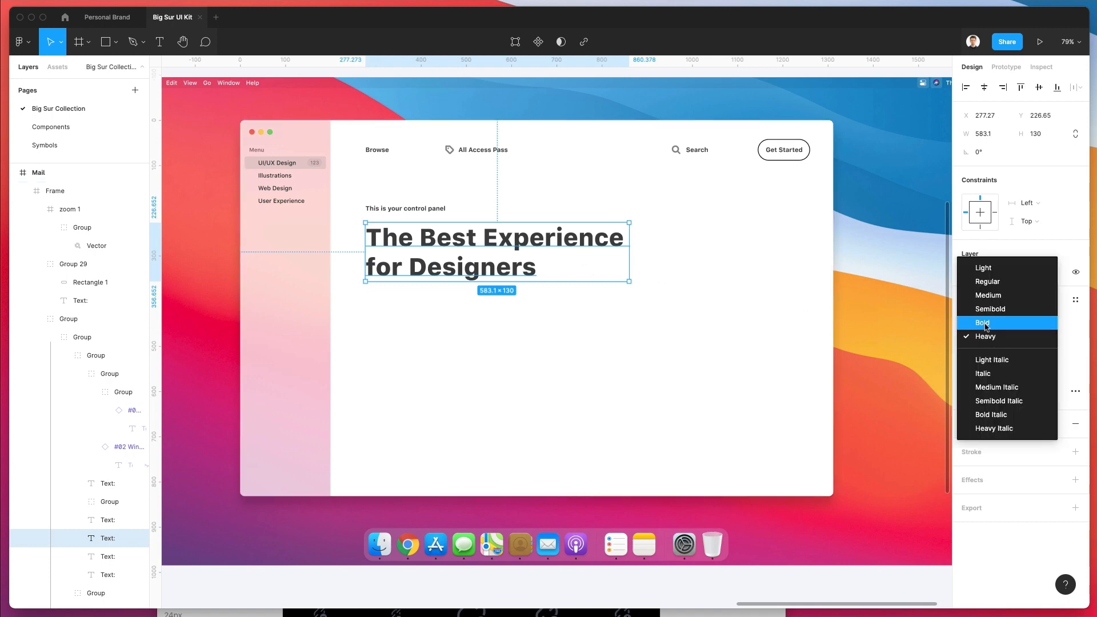
click(988, 326)
scroll(855, 171, up, 3)
click(716, 115)
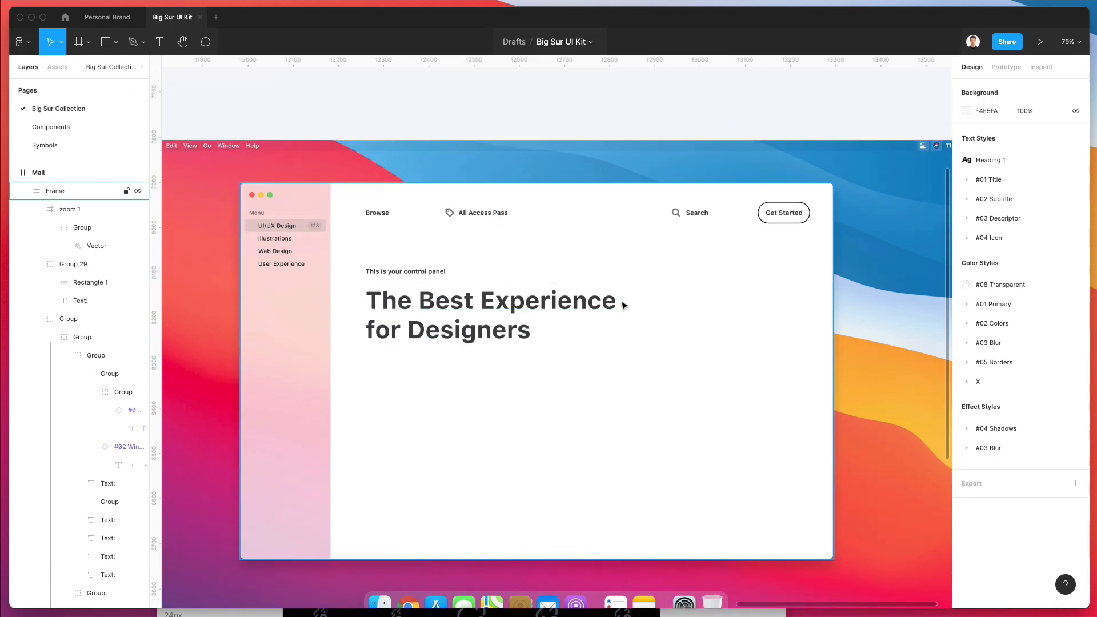
Step: Duplicate the "This is your control panel" line to below and right of the heading, at about X 833, Y 462
scroll(452, 330, down, 1)
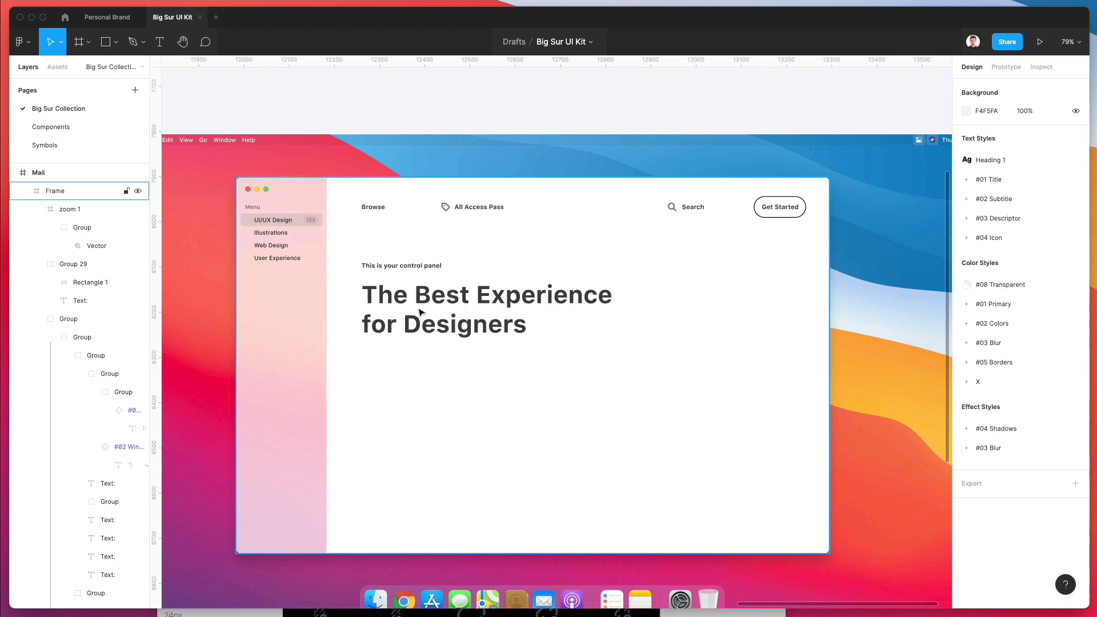
super+click(390, 266)
drag(390, 266, 640, 390)
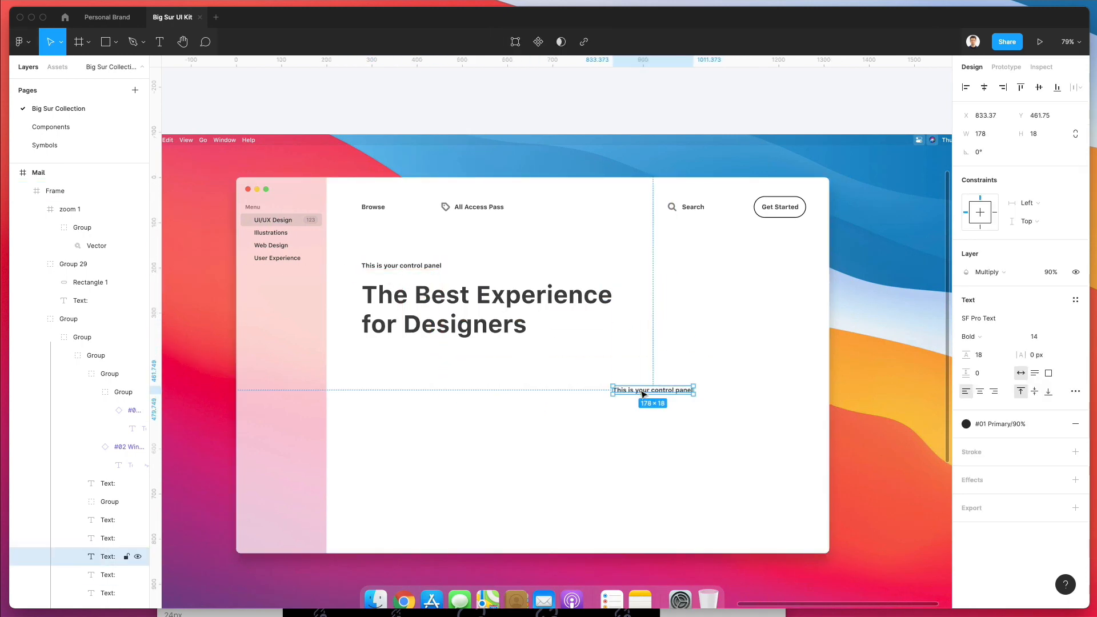
Step: Retype the copied line as "This is going to be the ultimate experience for your design team" and wrap it to about 339 wide
double_click(639, 389)
scroll(640, 389, left, 1)
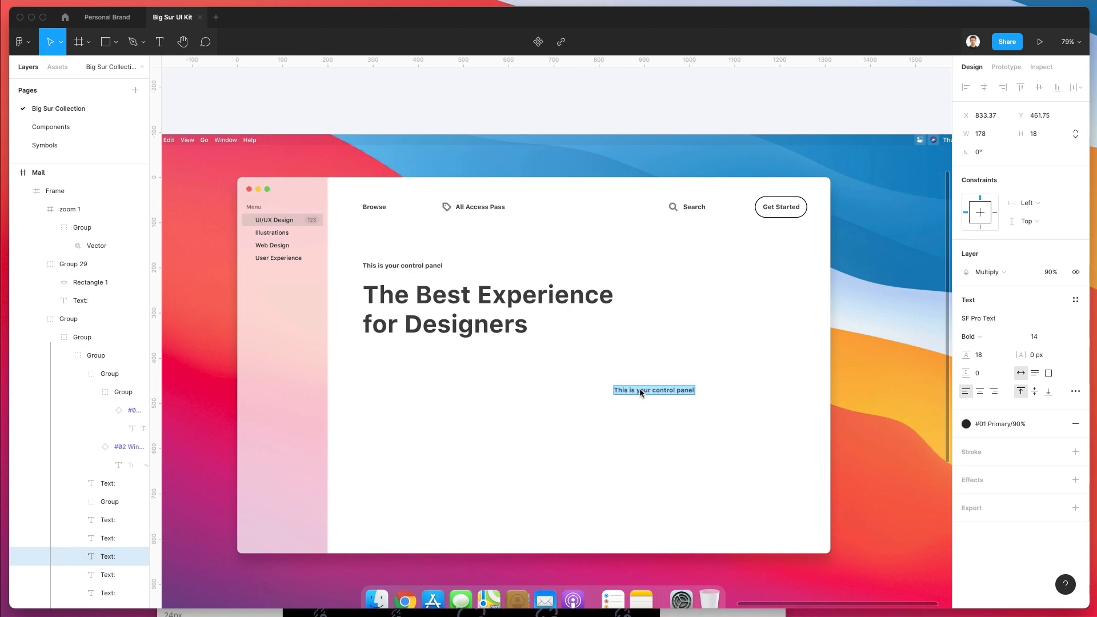
text(This is going to be the ultimate)
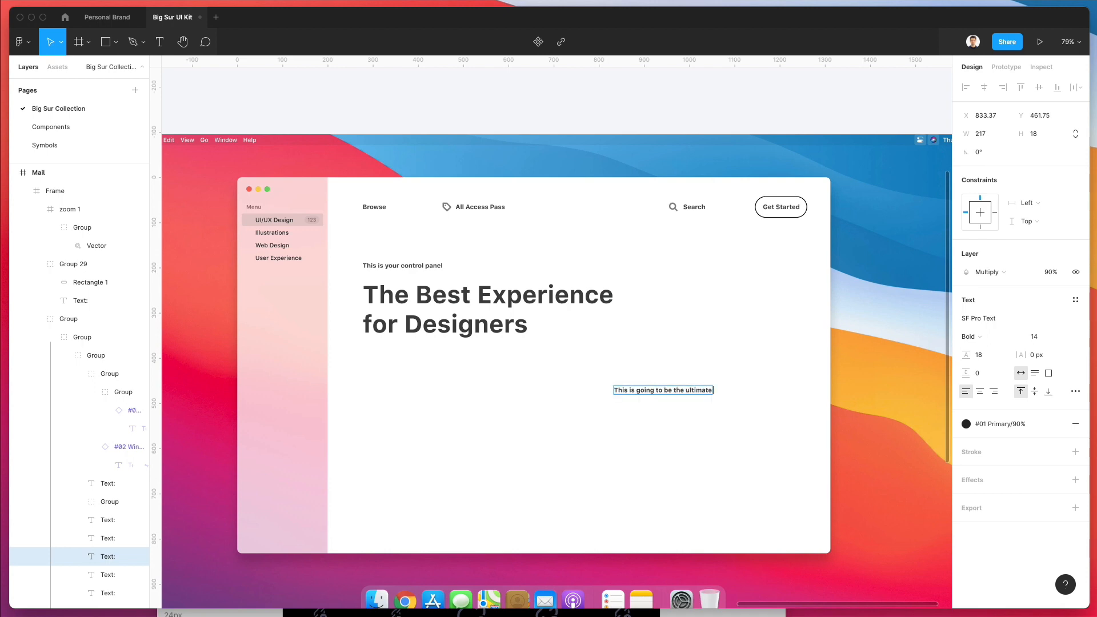
text( experience for your design team)
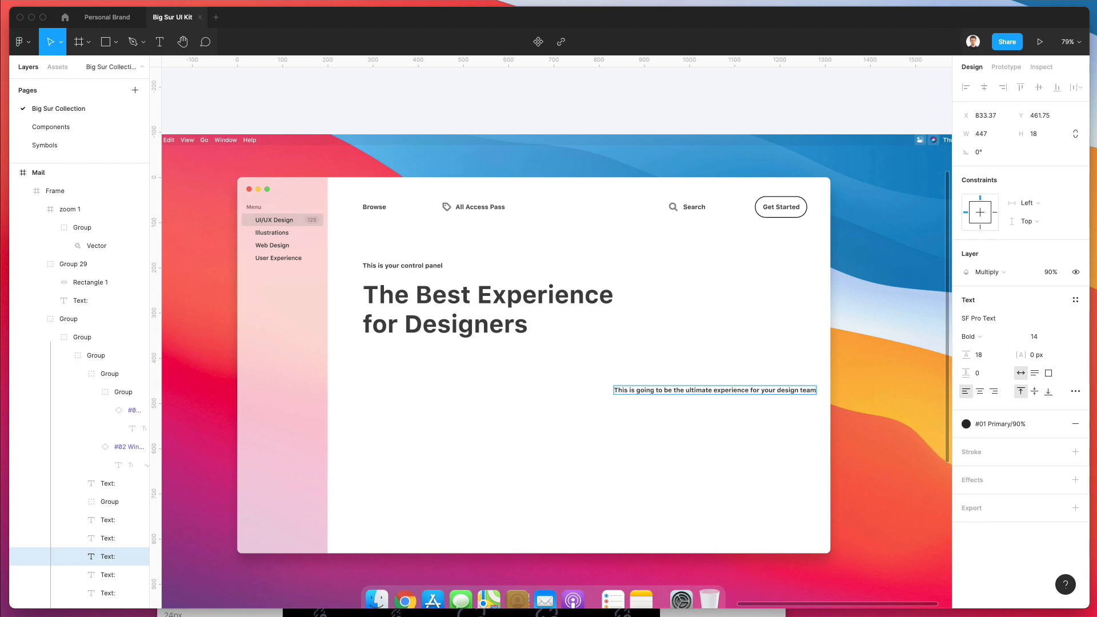
key(Escape)
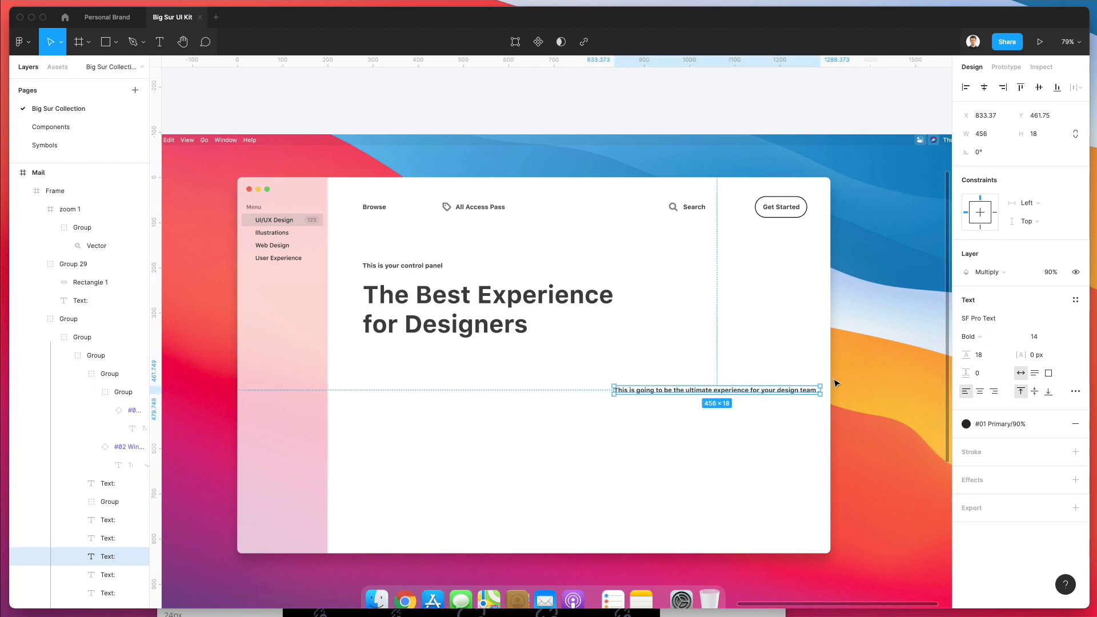
drag(821, 389, 766, 395)
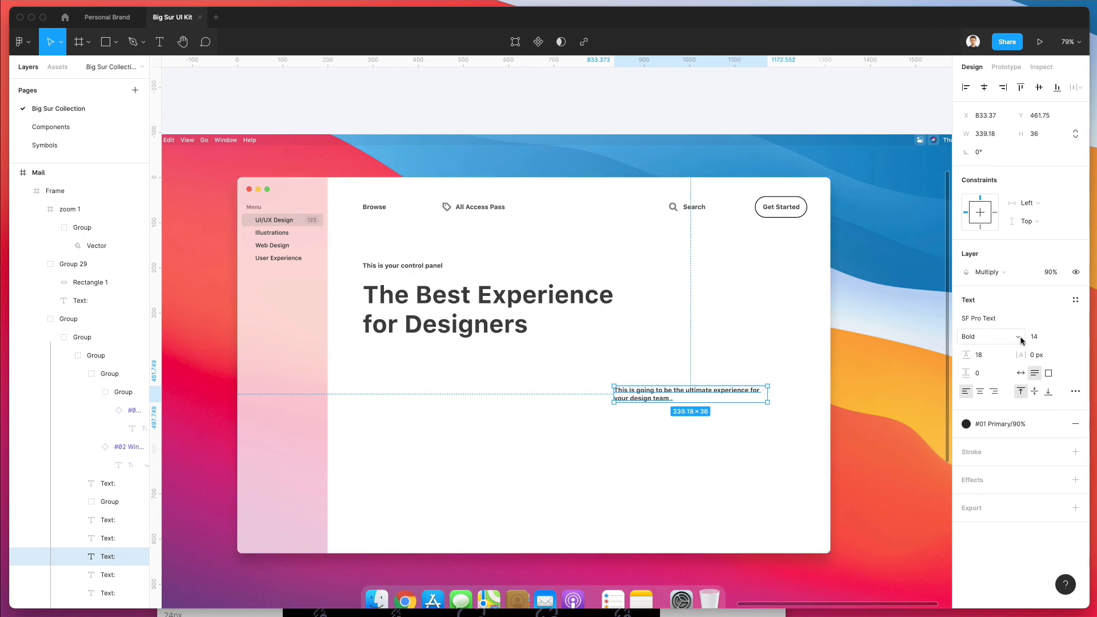
Step: Duplicate the "This is going to be the ultimate experience" text straight down to about Y 544
drag(614, 386, 654, 437)
key(super+z)
key(super+z)
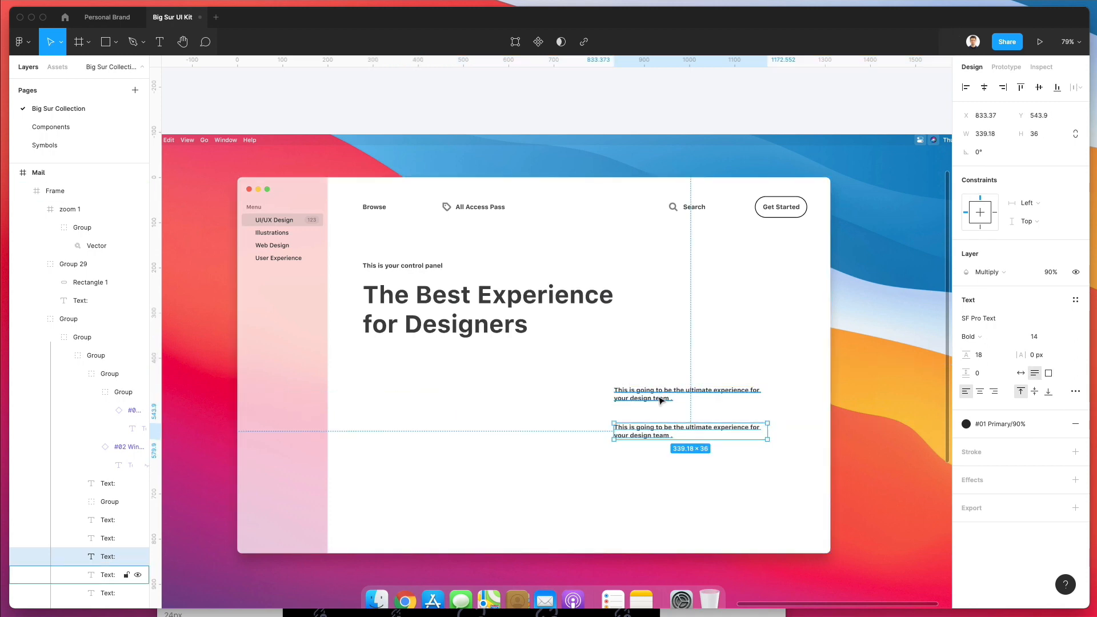
Step: Set the font size of the upper "This is going to be the ultimate experience" text to 19
click(661, 400)
click(1034, 336)
text(17)
key(Return)
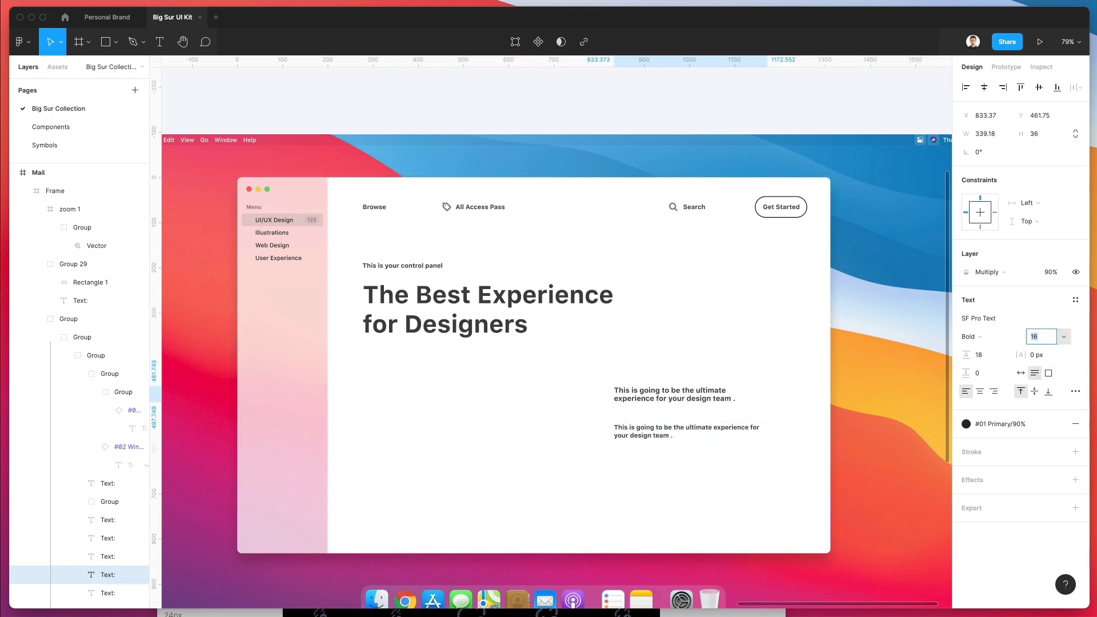
key(Up)
key(Up)
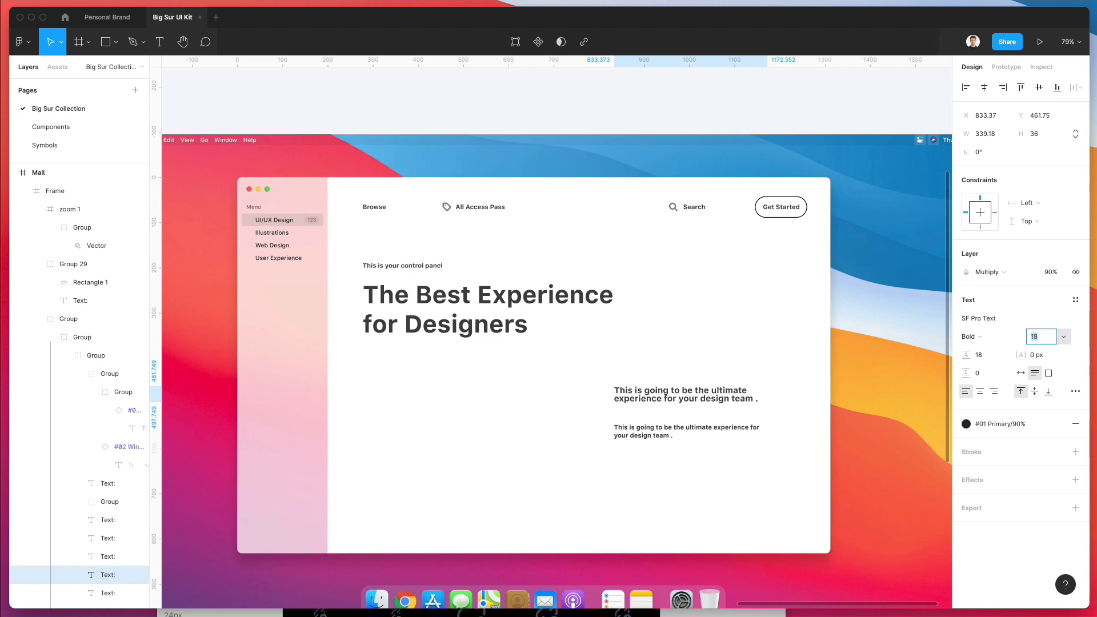
Step: Set the upper description text to Regular weight with a line height of 26.5
click(970, 336)
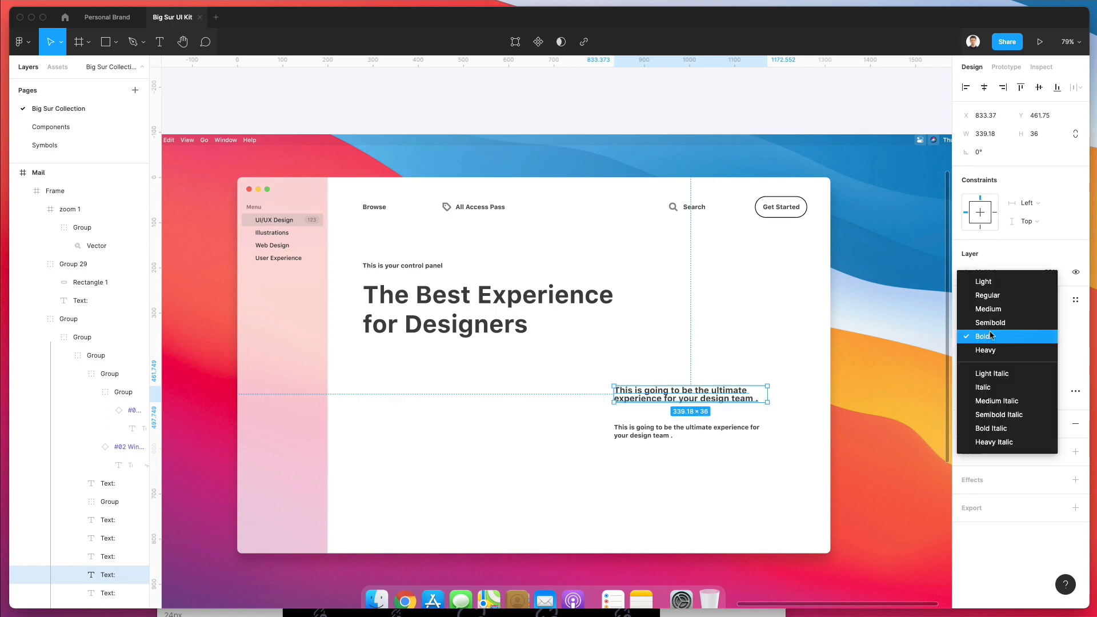
click(978, 295)
drag(966, 354, 978, 352)
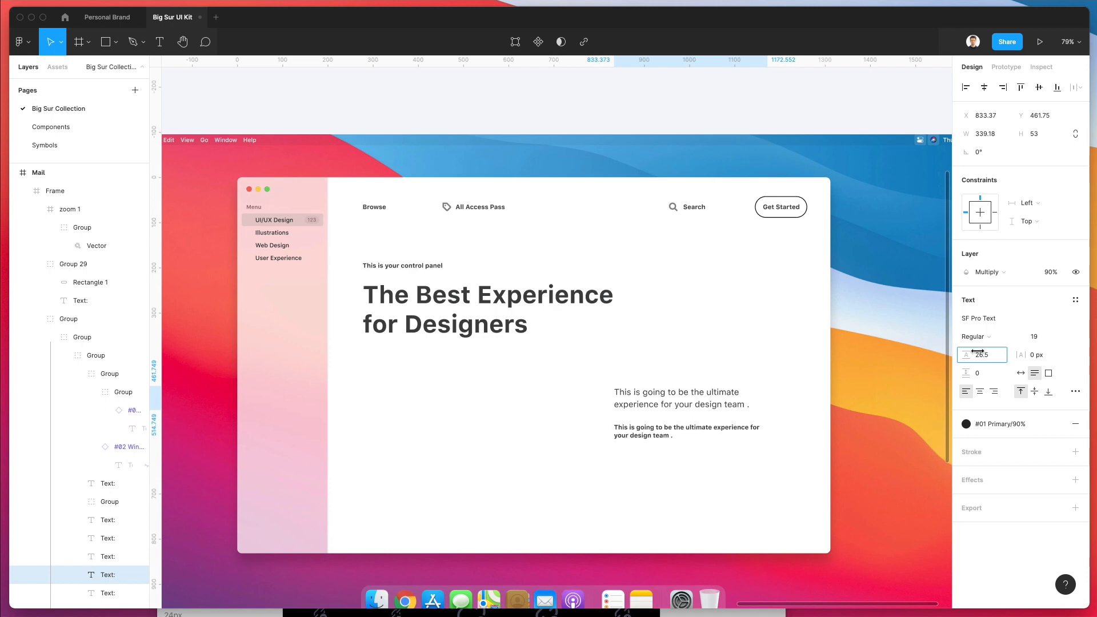
Step: Replace the lower copy's text with the "There are many variations of passages of Lorem Ipsum" paragraph, ending it at "slightly believable."
double_click(654, 432)
key(BackSpace)
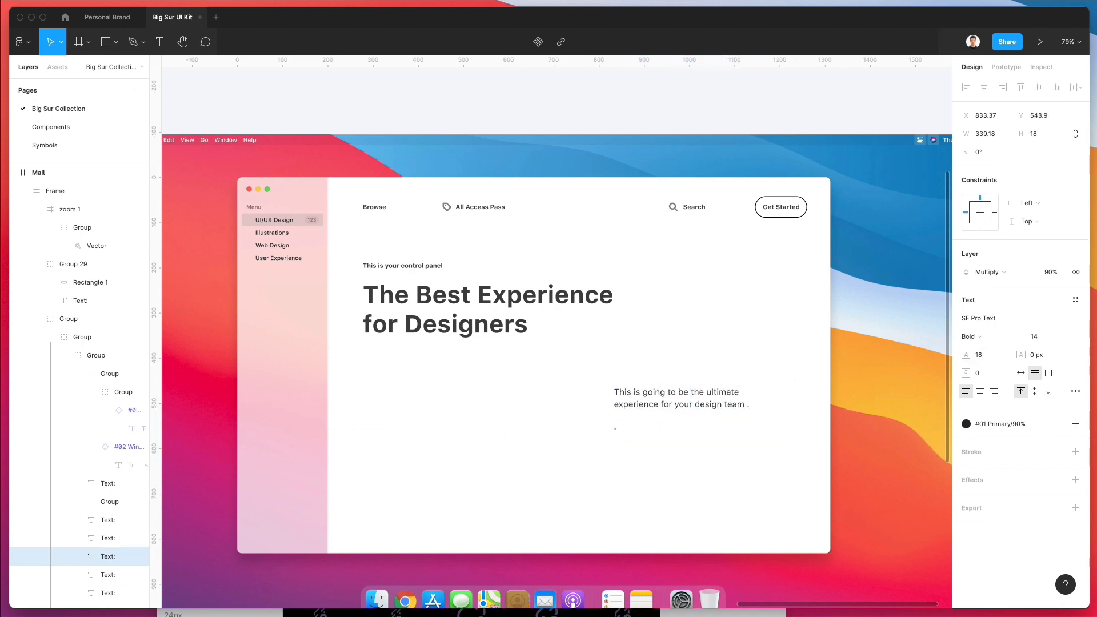
text(There are many variations of passages of Lorem Ipsum available, but the majority have suffered alteration in some form, by injected humour, or randomised words which don't look even slightly believable. If you are going to use a passage of Lorem Ipsum, you need to be sure there isn't anything embarrassing hidden in the middle of text. All the Lorem Ipsum generators on the Internet tend to repeat predefined chunks as necessary, making this the first true generator on the Internet. It uses a dictionary of over 200 Latin words, combined with a handful of model sentence structures, to generate Lorem Ipsum which looks reasonable.)
click(662, 429)
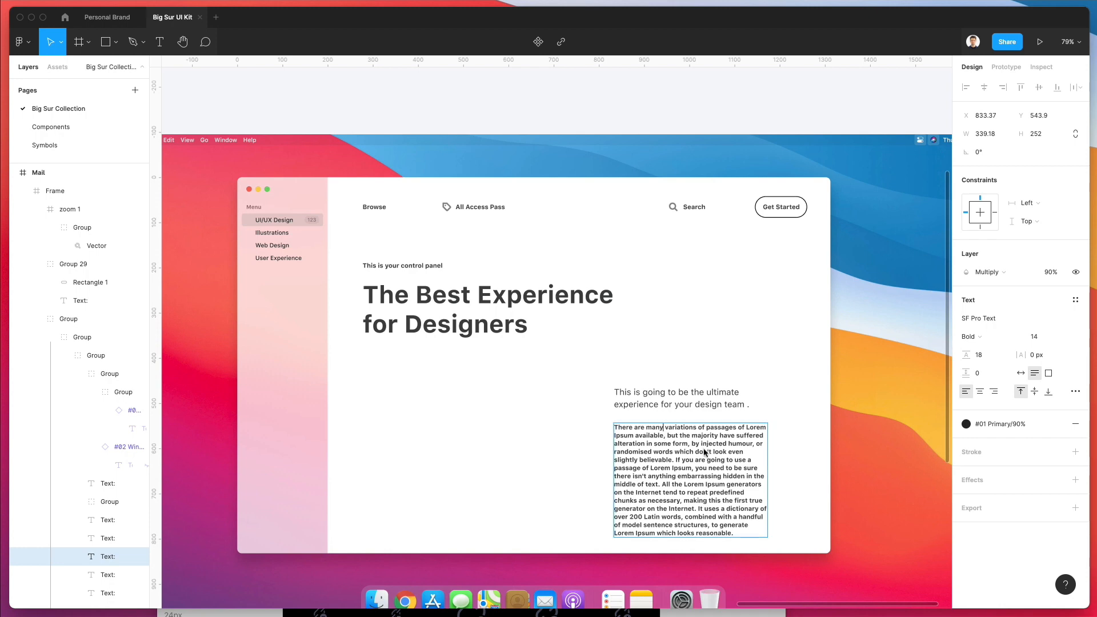
drag(675, 460, 806, 537)
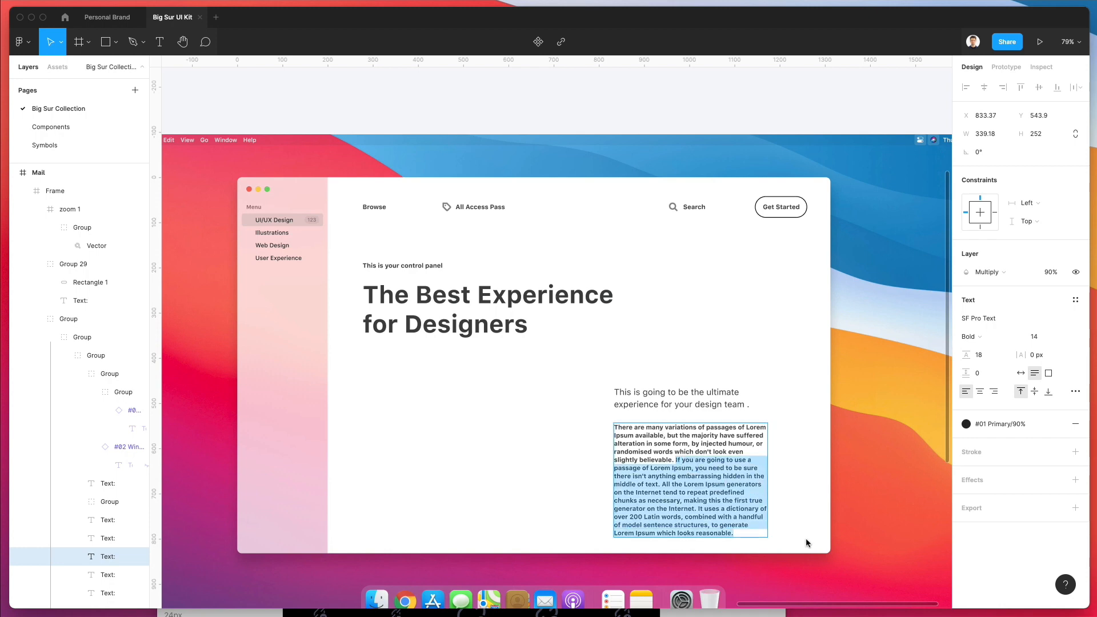
key(BackSpace)
key(Escape)
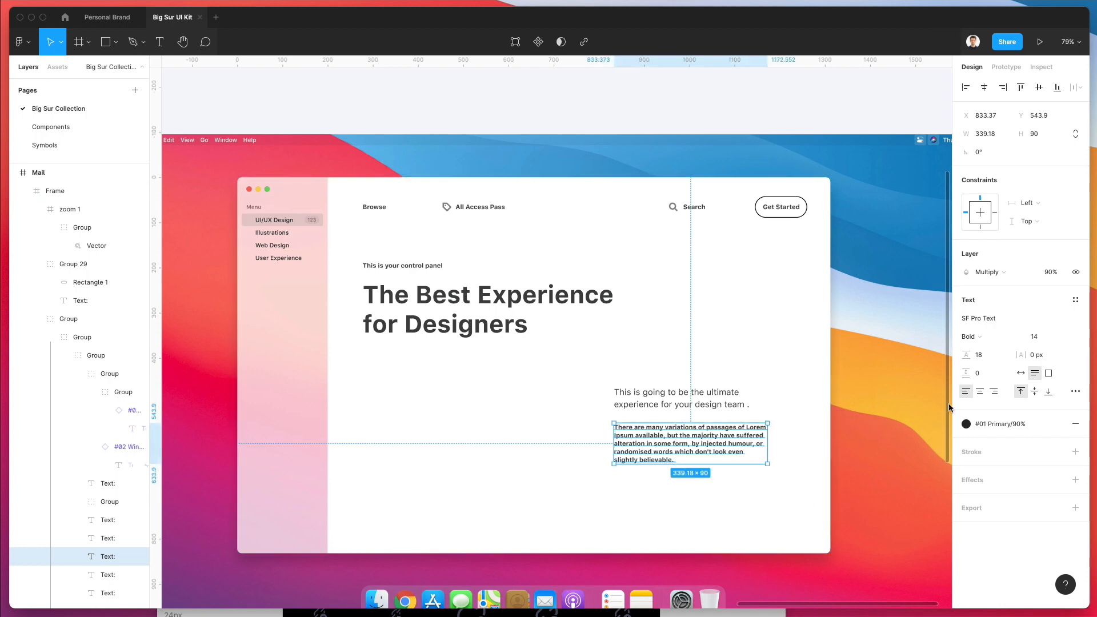
Step: Set the Lorem Ipsum paragraph to Regular weight with a line height of 24
click(971, 337)
click(987, 297)
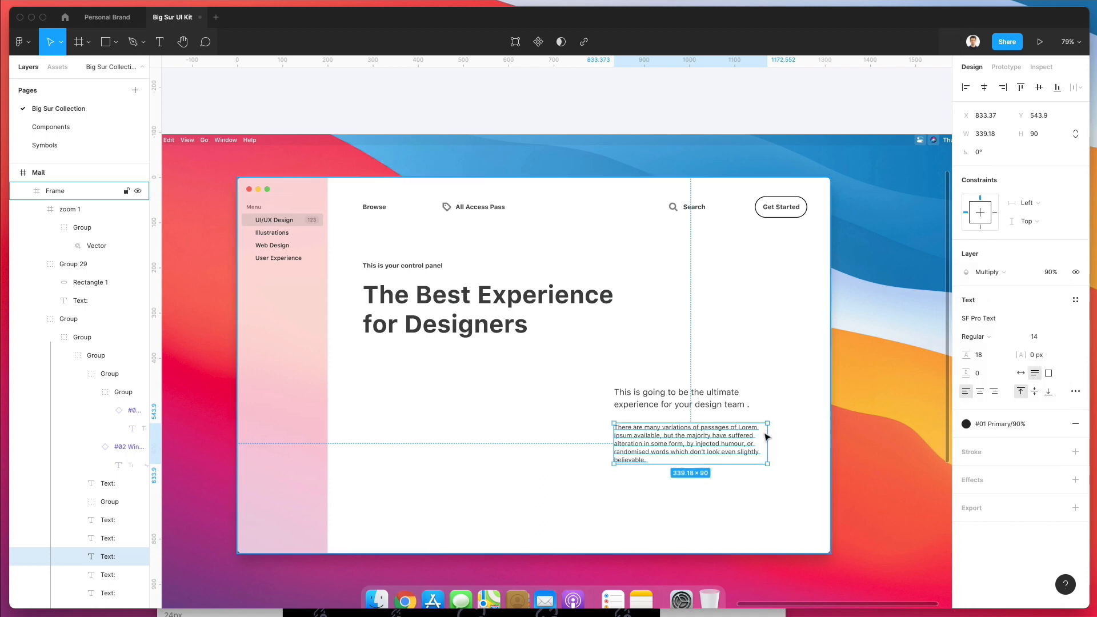
drag(966, 355, 973, 355)
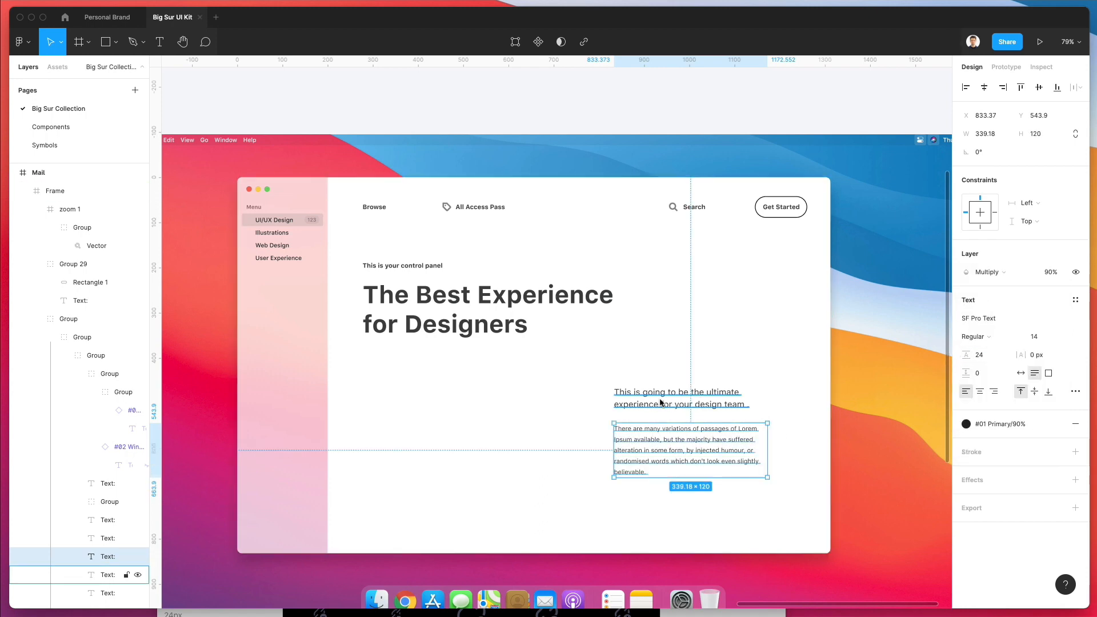
Step: Move the description line and the Lorem Ipsum paragraph together right to about X 865 and deselect them
shift+click(716, 407)
drag(716, 404, 730, 404)
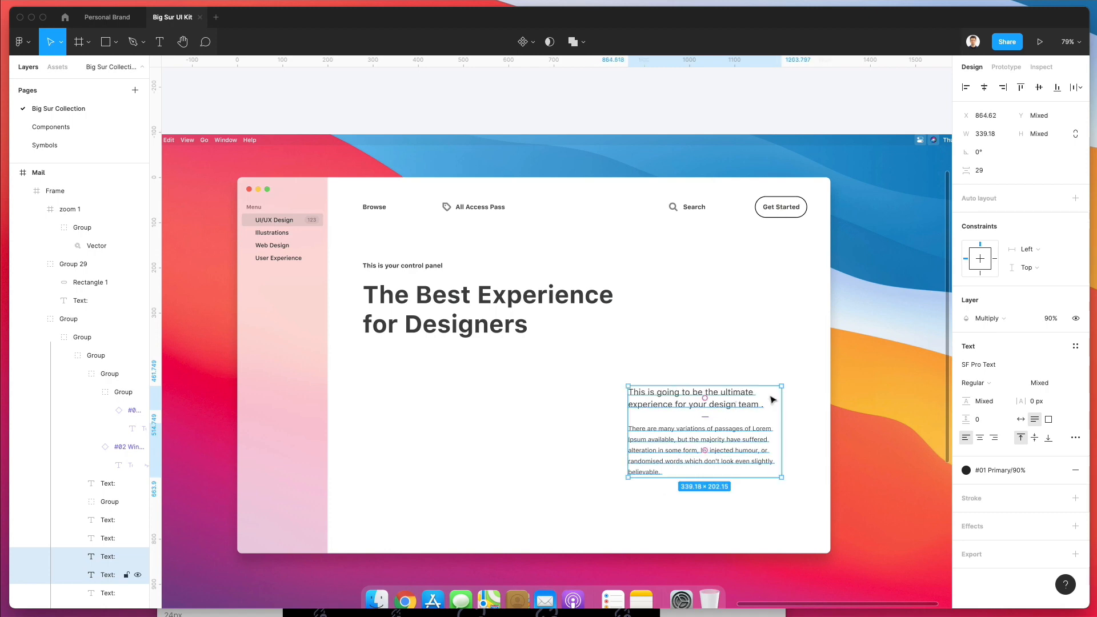
click(851, 376)
scroll(800, 435, down, 1)
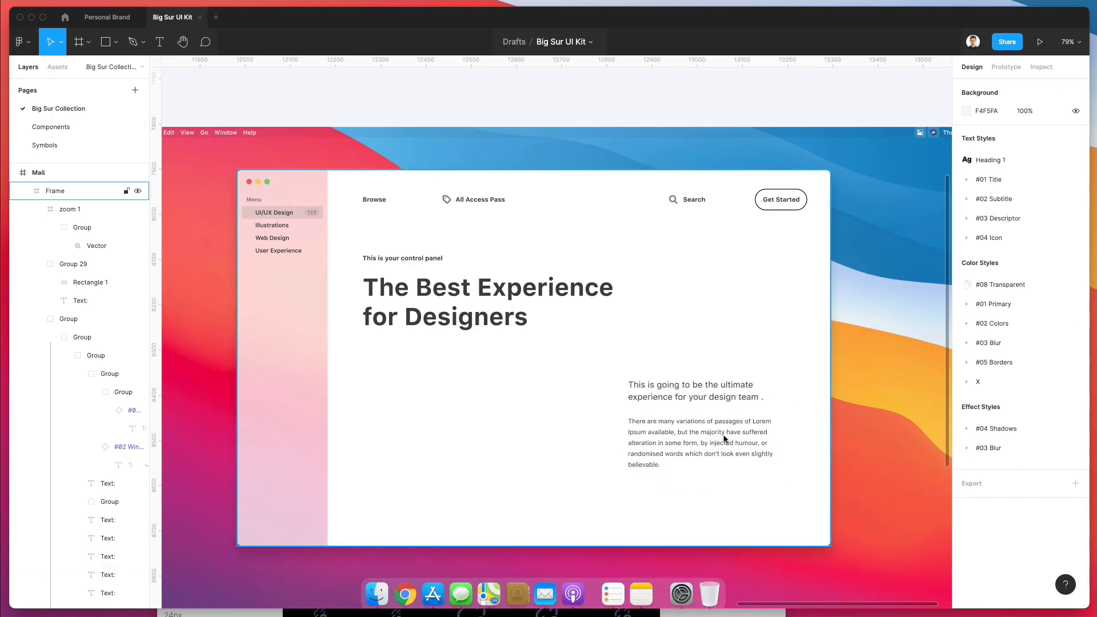
Step: Duplicate the header's Get Started button to below the Lorem Ipsum paragraph, at about X 865, Y 690
click(786, 203)
drag(787, 203, 664, 494)
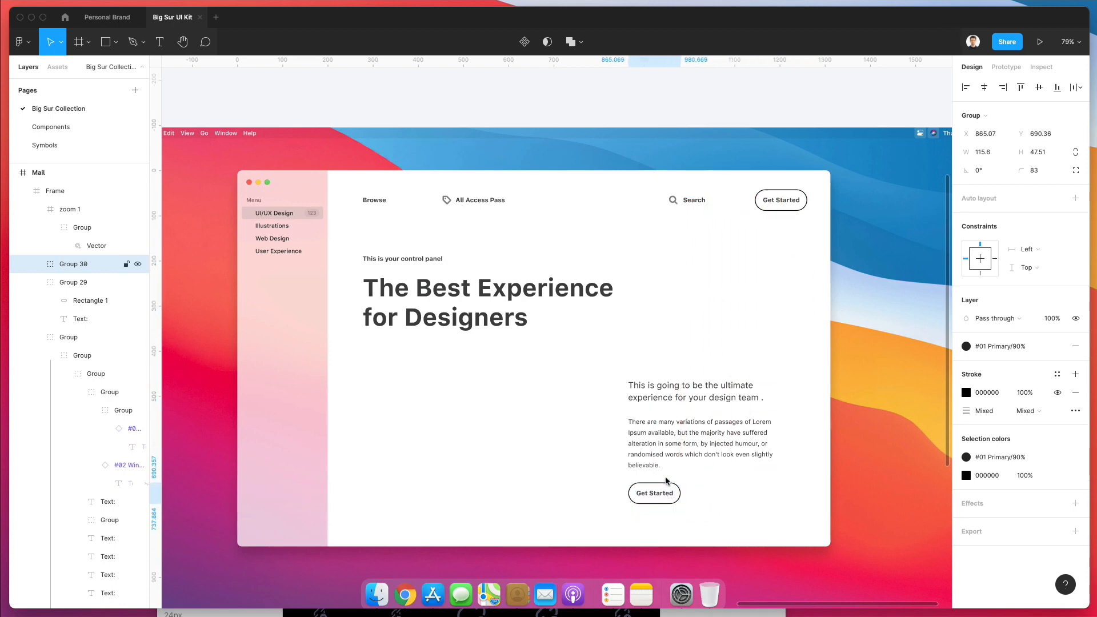
click(702, 424)
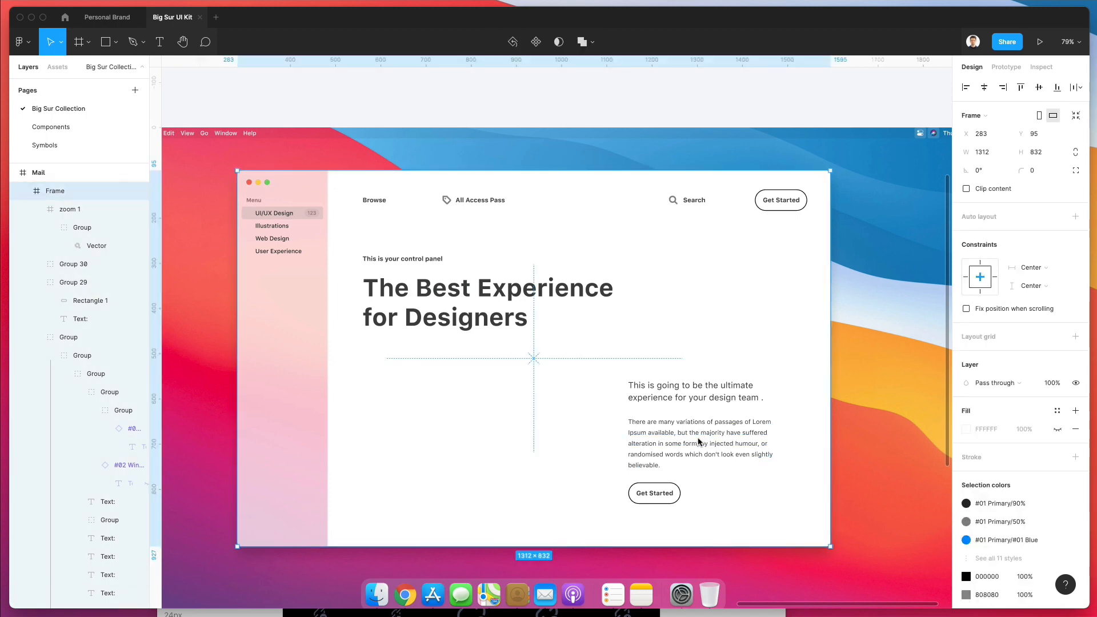
Step: Move both description texts and the copied button together about 51 px right and 10 px down
click(698, 423)
shift+click(700, 393)
shift+click(662, 496)
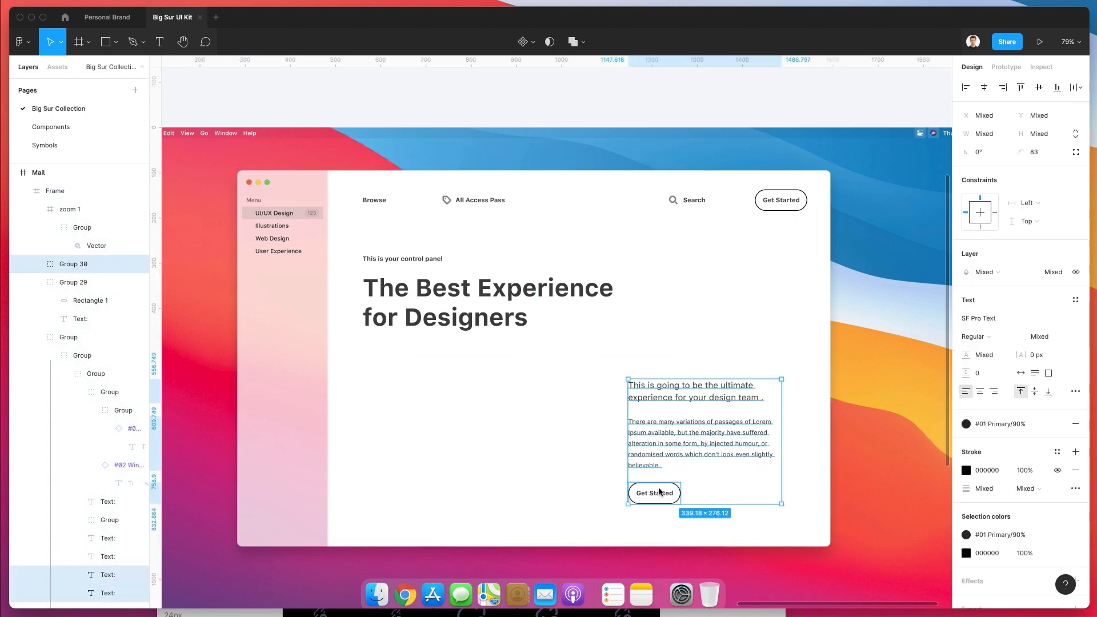
drag(663, 494, 683, 492)
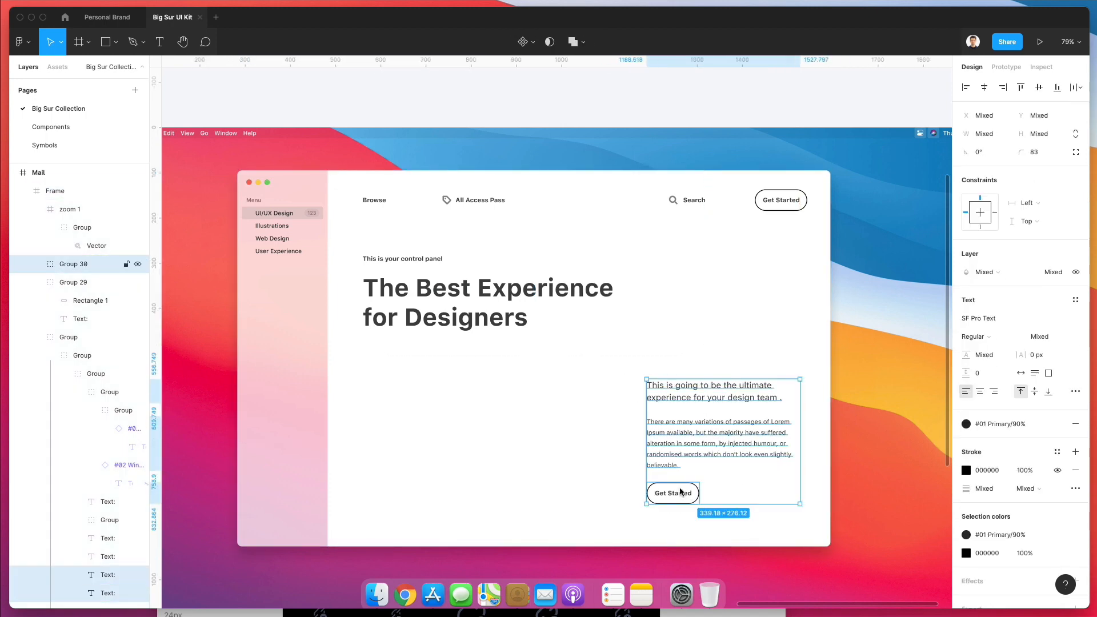
key(shift+Up)
key(shift+Right)
key(shift+Down)
key(shift+Down)
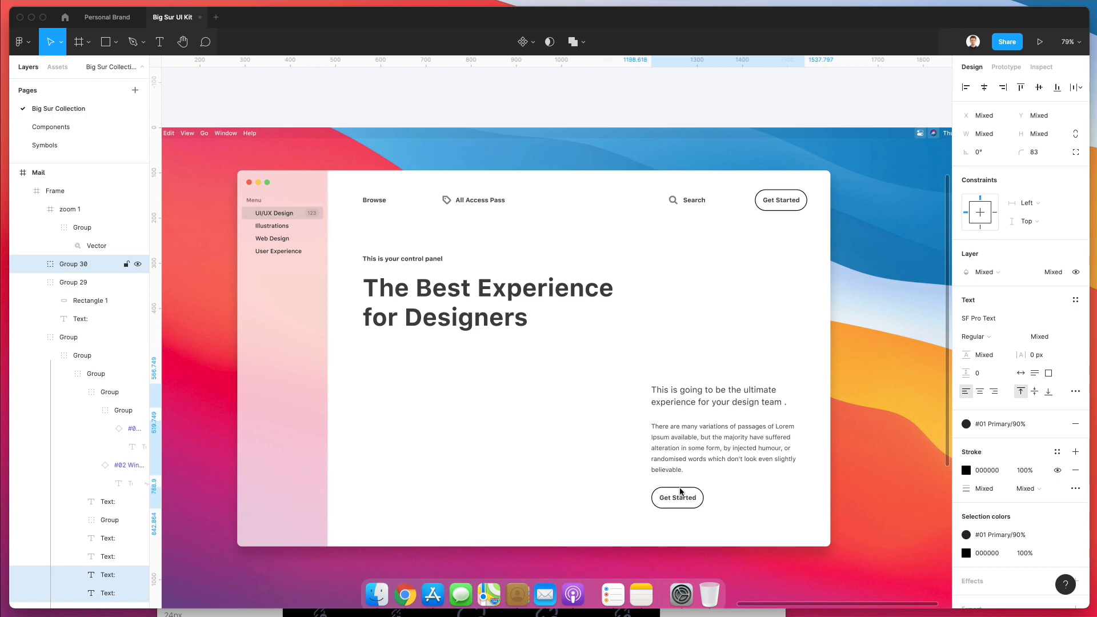
Step: Nudge the selected texts and button up 5 px and deselect them
key(Up)
key(Up)
key(Up)
key(Up)
key(Up)
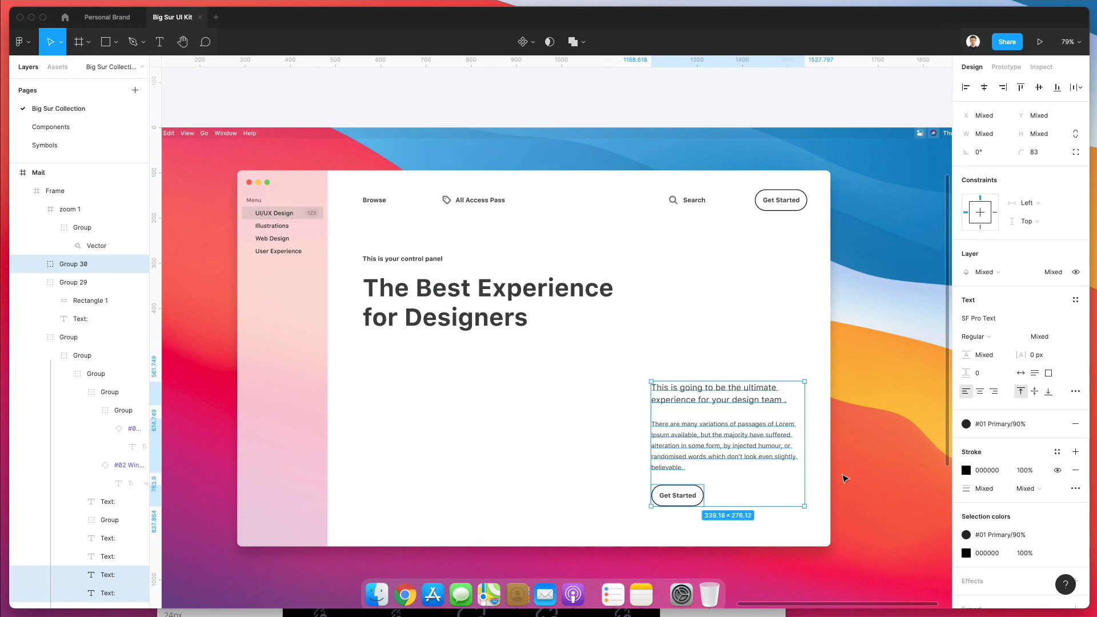
click(877, 462)
Step: Relabel the copied button as "Continue" and shift the label 10 px right within the button
super+click(680, 496)
double_click(679, 494)
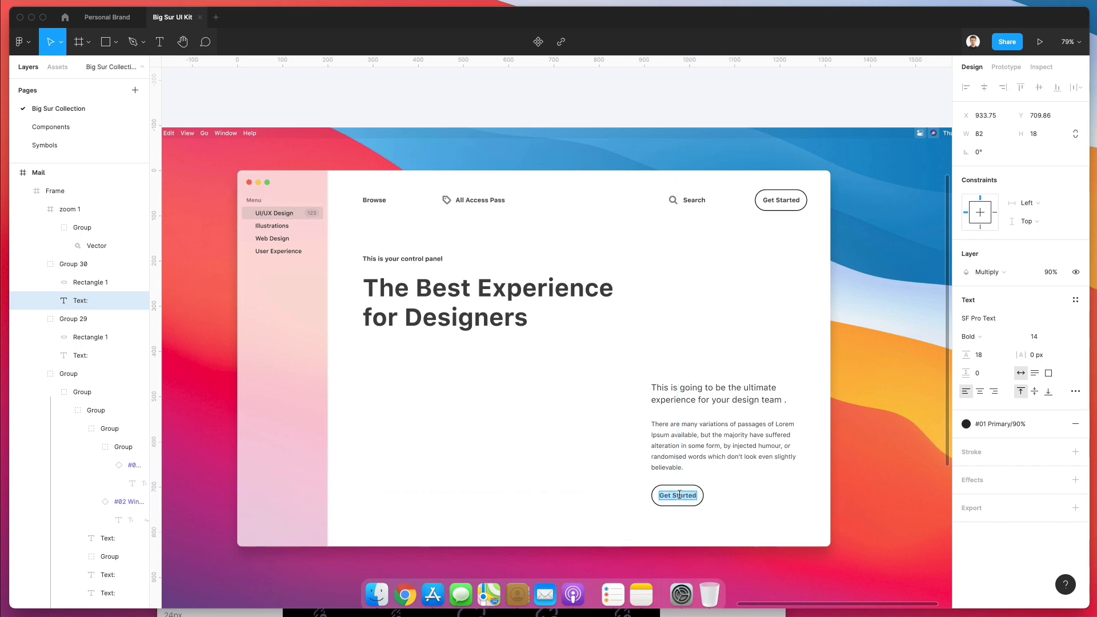
text(GG)
key(Escape)
key(shift+Right)
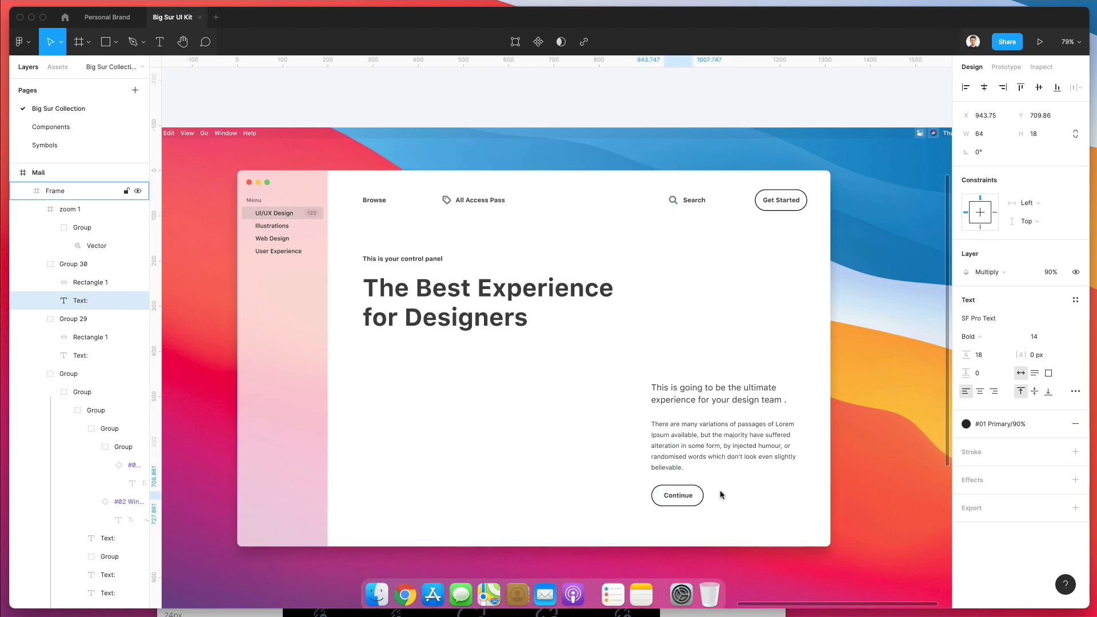
Step: Nudge the "Continue" label left to about X 942 and set its fill to white FFFFFF
key(Left)
key(Left)
key(Left)
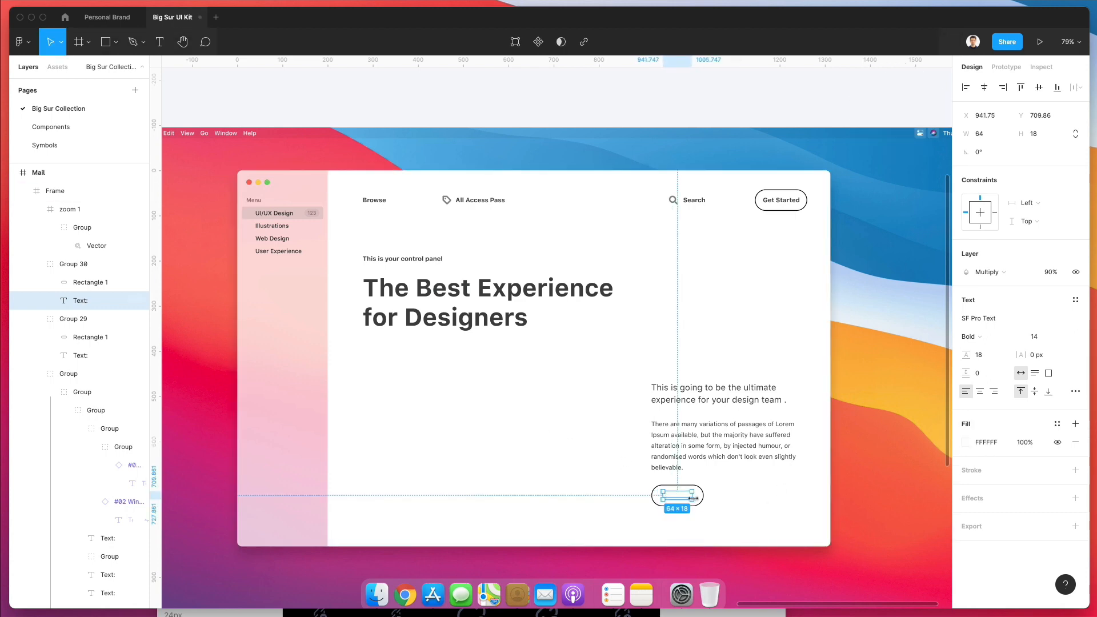
Step: Give the Continue button's rectangle a solid black 000000 fill and send it behind the label
drag(694, 486, 701, 489)
click(701, 489)
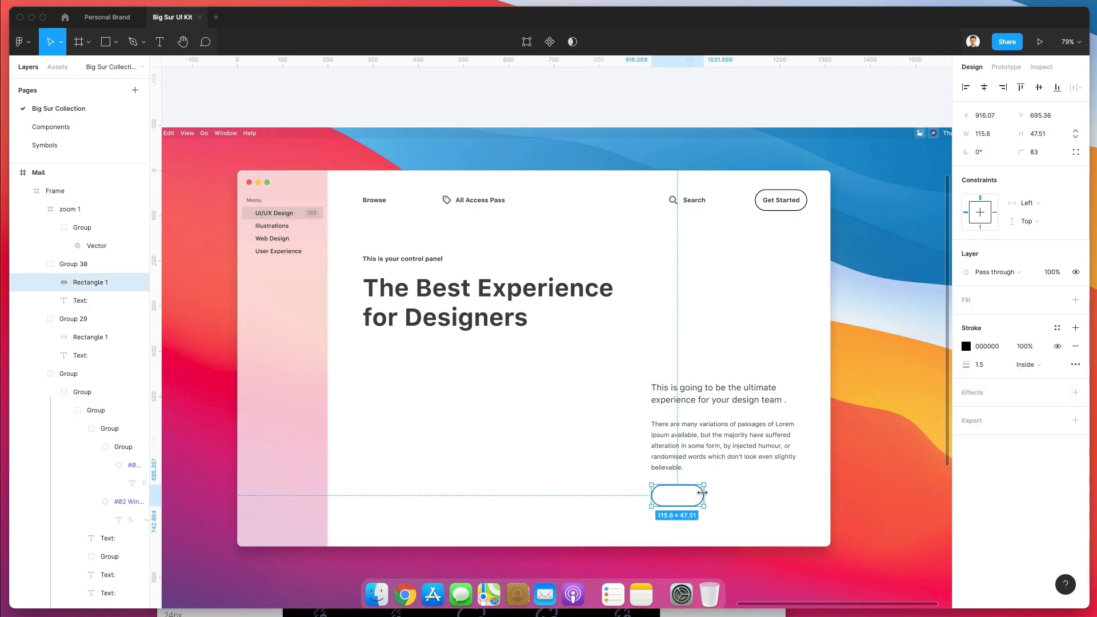
click(964, 321)
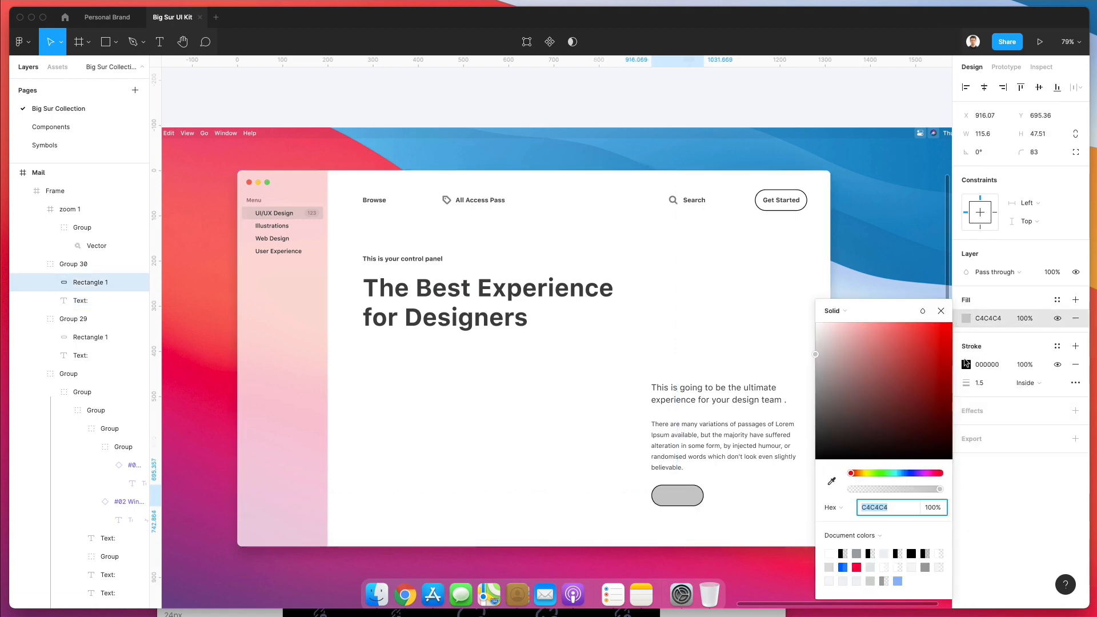
drag(878, 365, 746, 496)
double_click(574, 416)
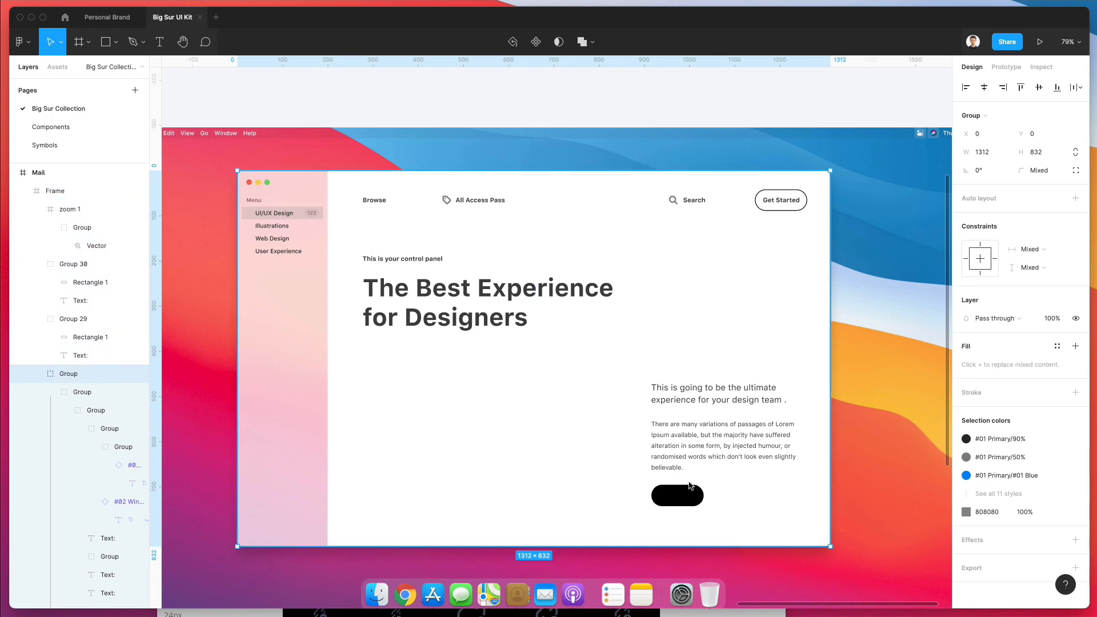
double_click(684, 494)
key(super+bracketleft)
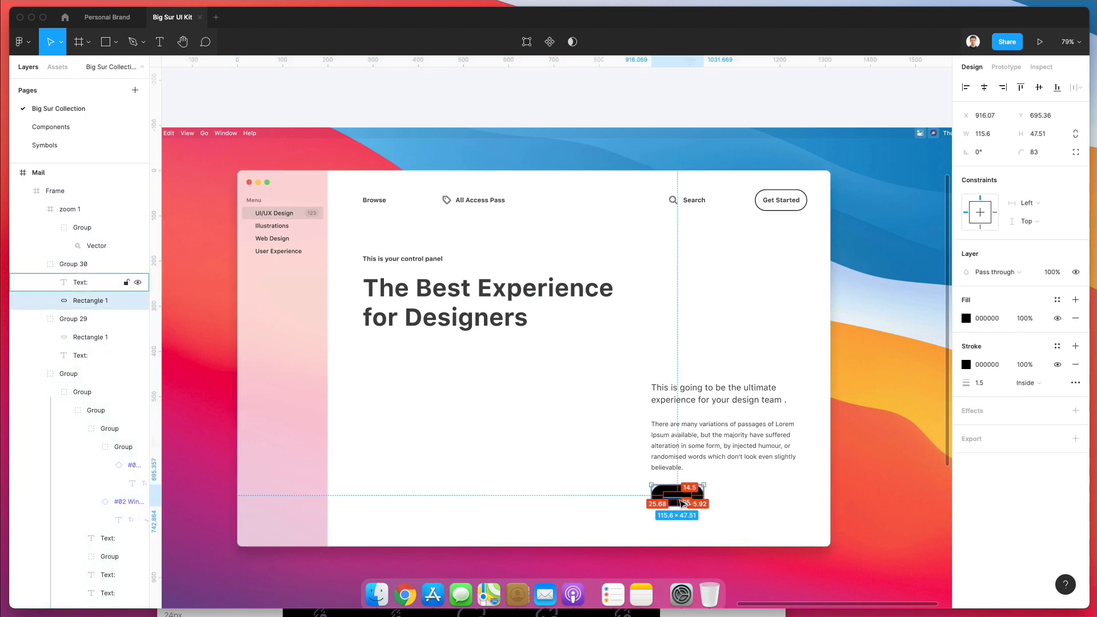
Step: Move the label's text layer out of the button group to the top of Frame, then beneath Image in the Finder frame
click(680, 497)
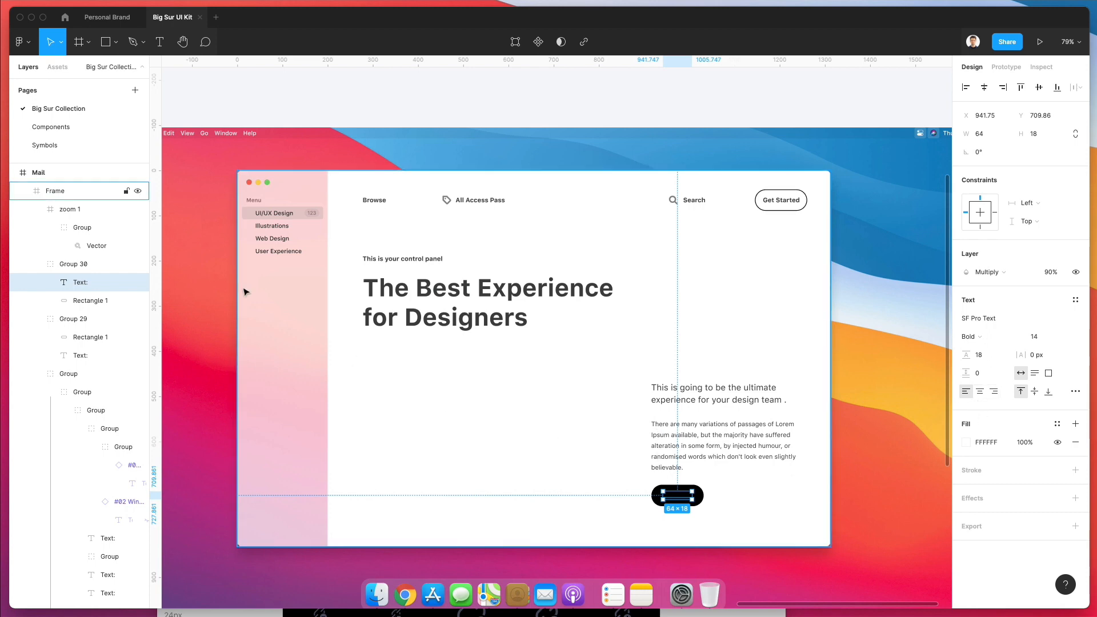
drag(90, 284, 81, 206)
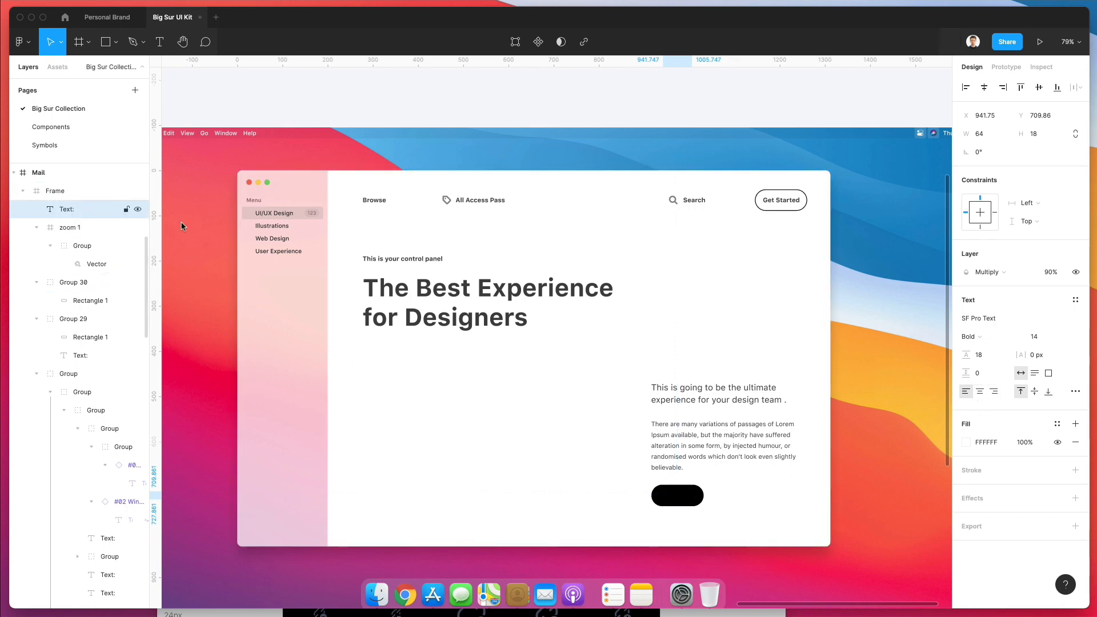
scroll(97, 242, up, 3)
scroll(97, 242, up, 1)
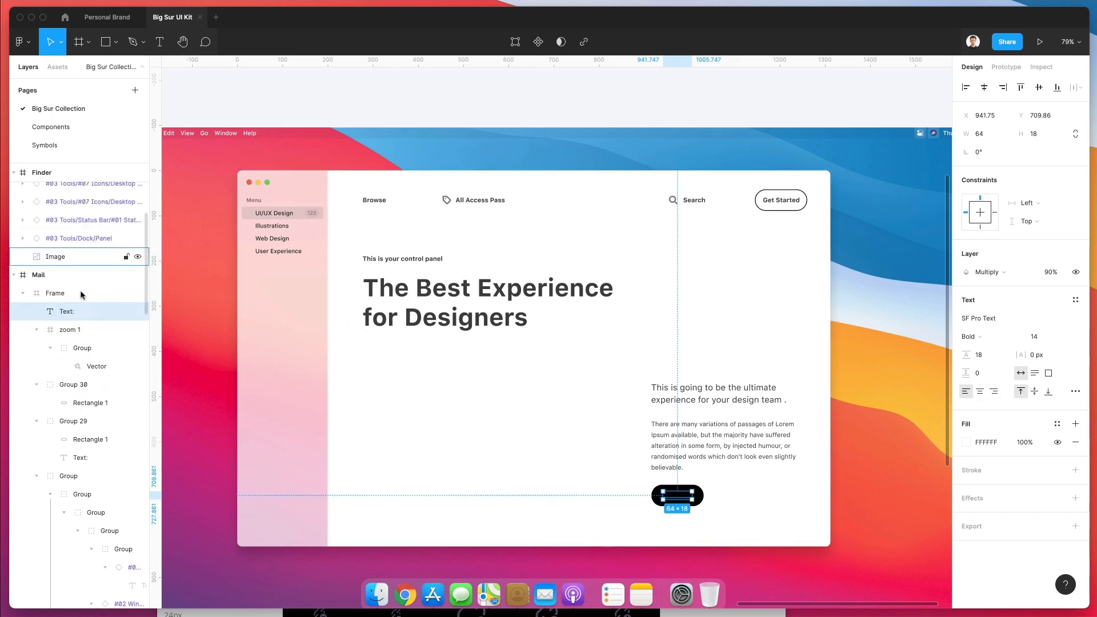
drag(78, 314, 83, 276)
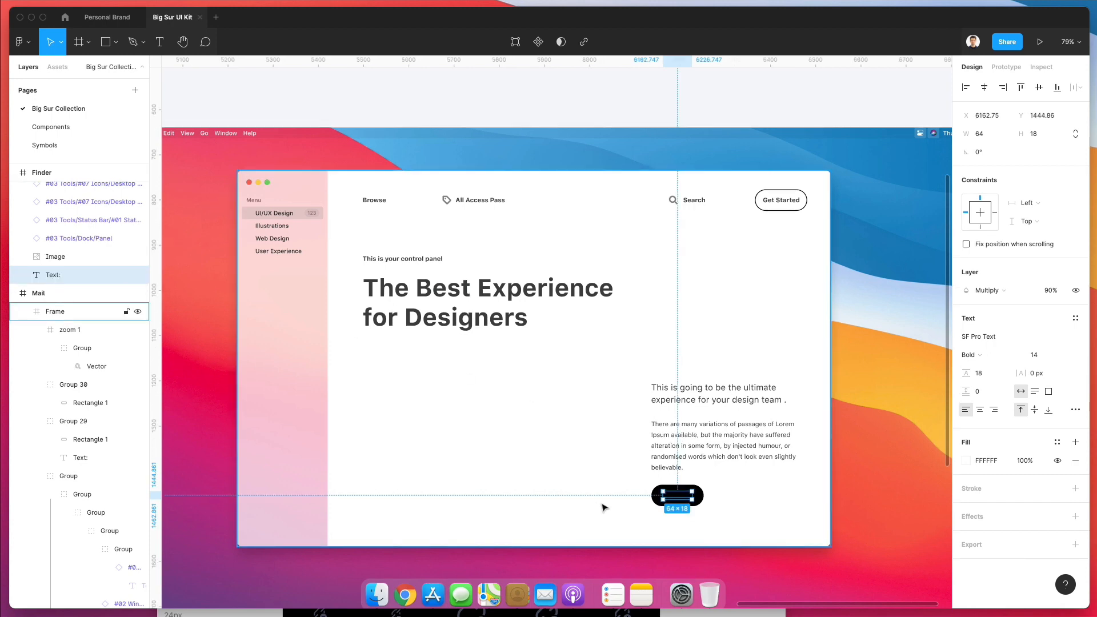
Step: Examine the black button group and its contents up close for the white label
click(657, 496)
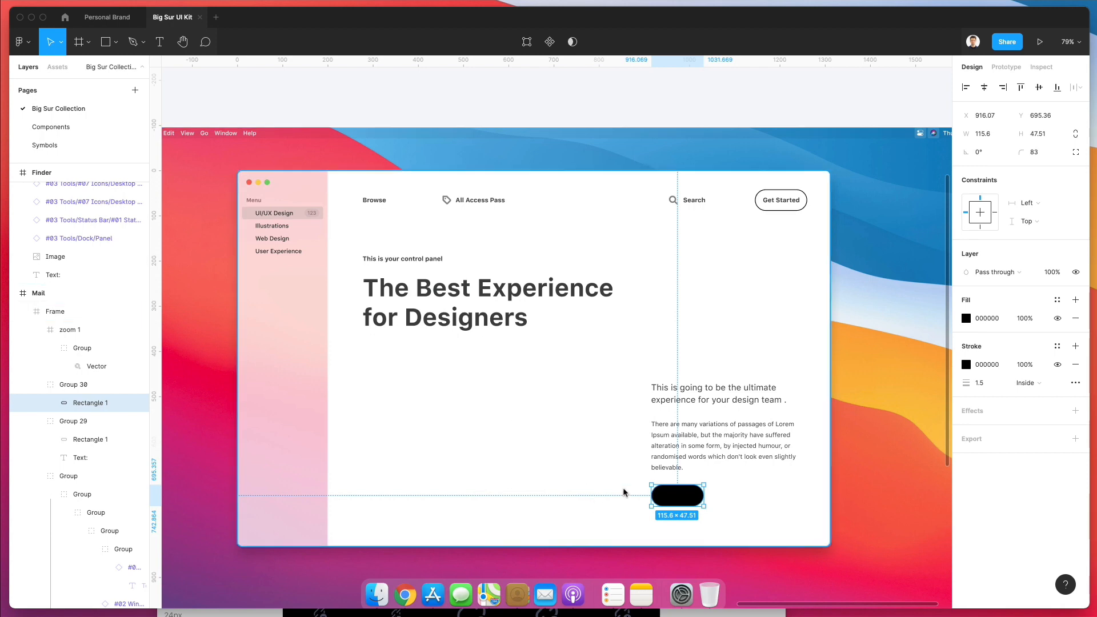
click(688, 498)
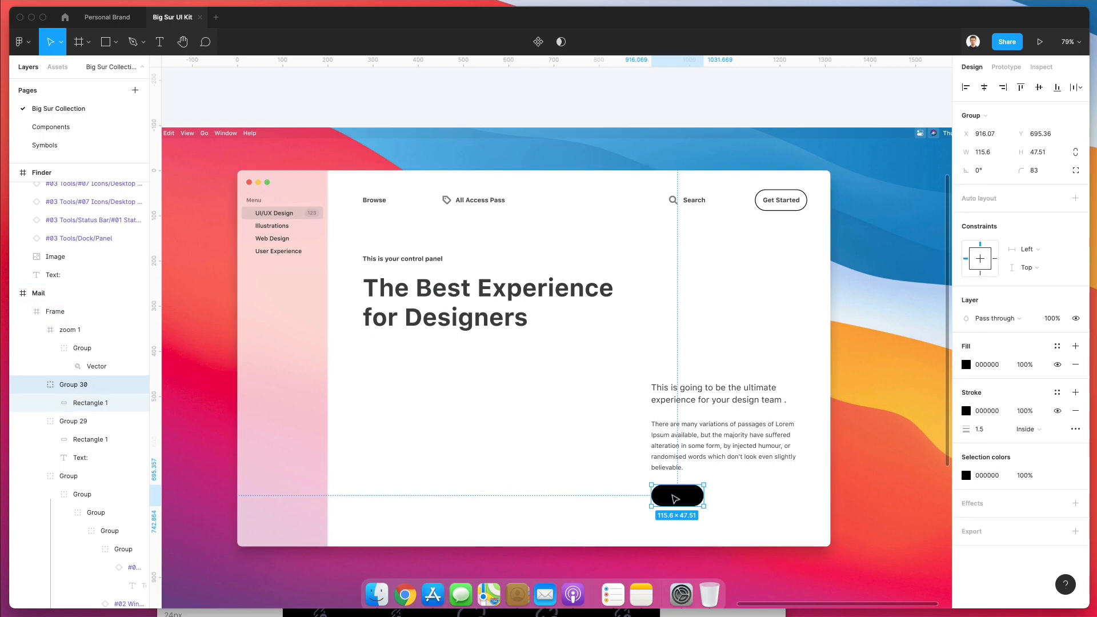
double_click(673, 496)
key(shift+Return)
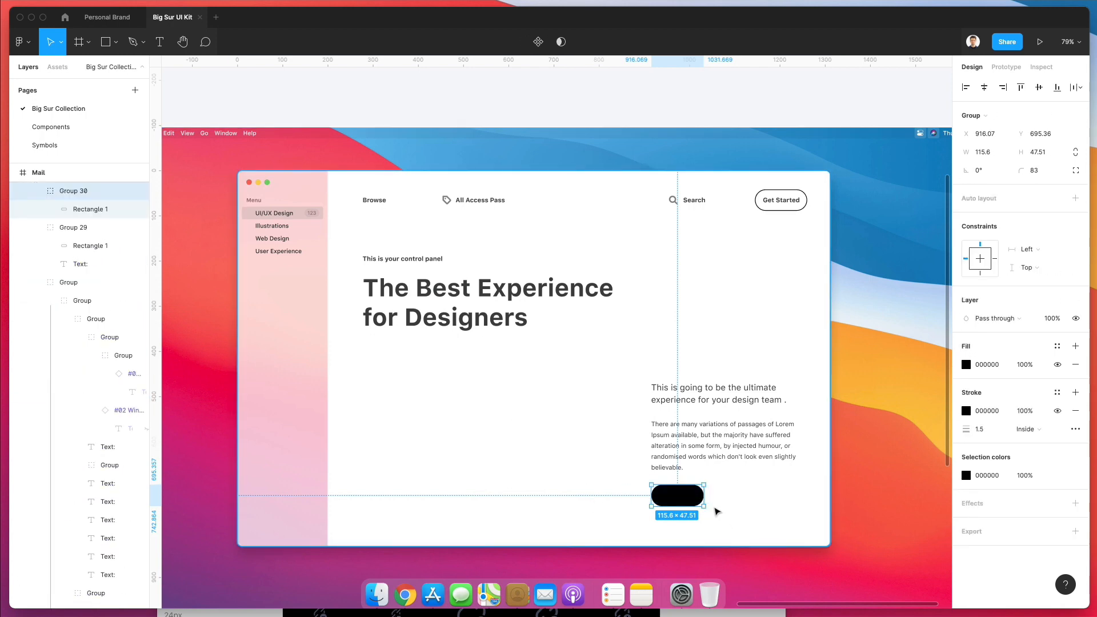
scroll(715, 508, up, 6)
scroll(700, 516, down, 1)
scroll(676, 485, down, 1)
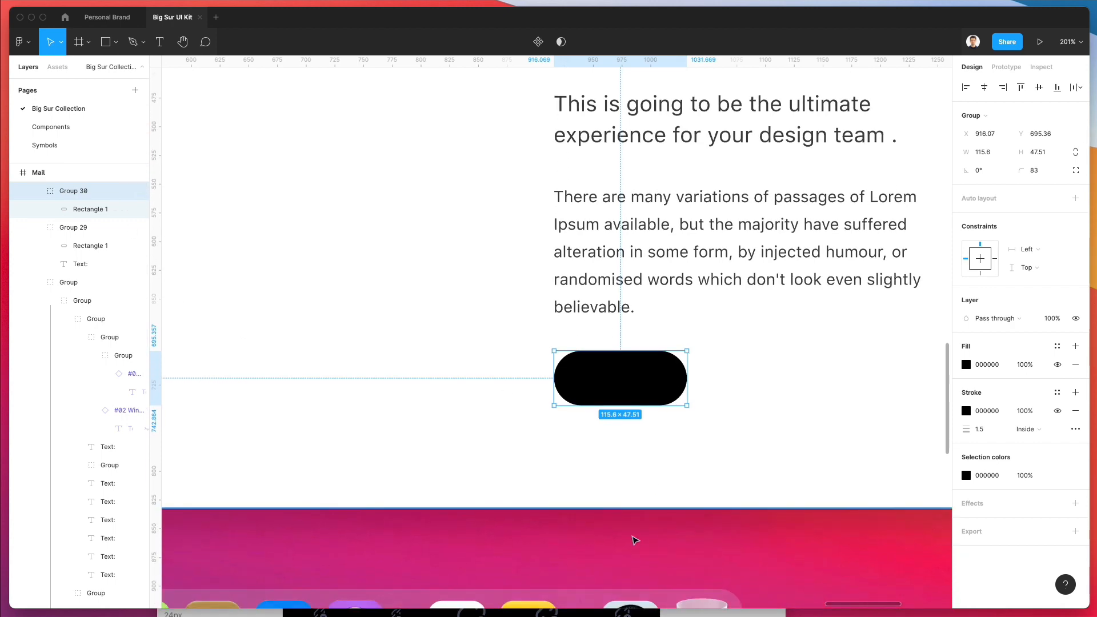
drag(738, 555, 515, 337)
drag(562, 519, 574, 394)
scroll(576, 392, down, 4)
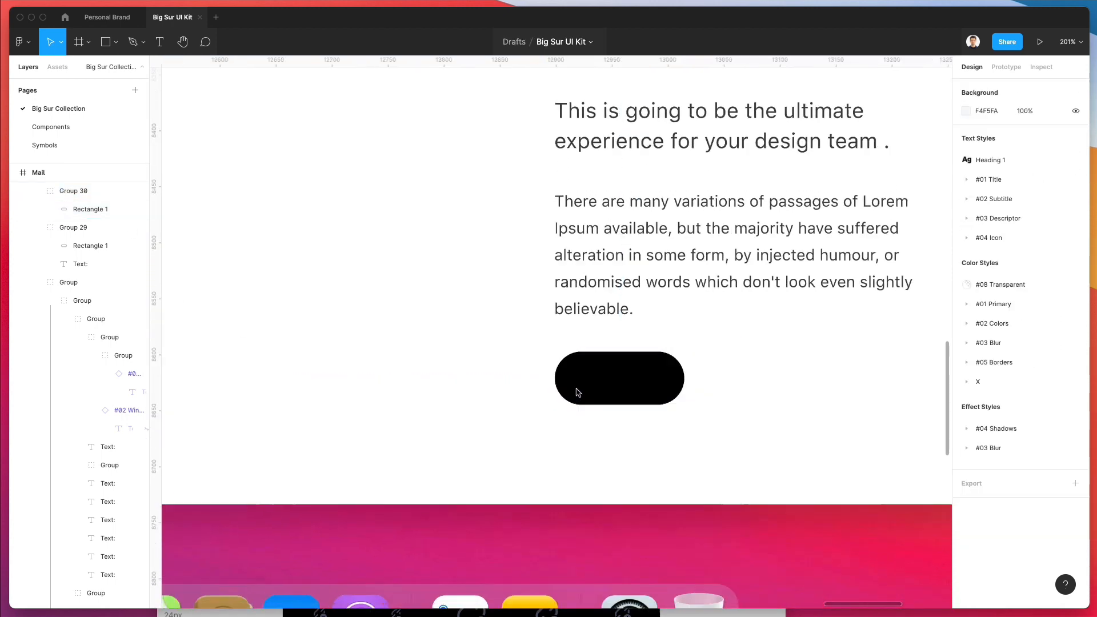
Step: Delete the black rectangle of the button beneath the description paragraph
click(587, 390)
double_click(589, 391)
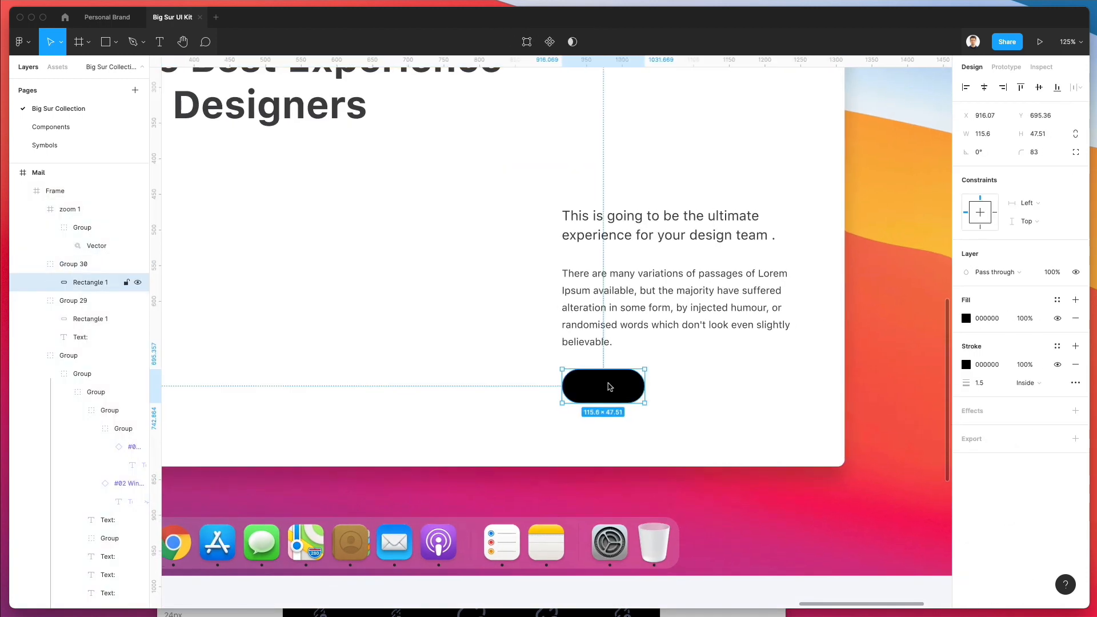
key(BackSpace)
Step: Duplicate the Get Started button group and place the copy beneath the description paragraph at about X 918, Y 691
click(599, 374)
scroll(699, 235, up, 10)
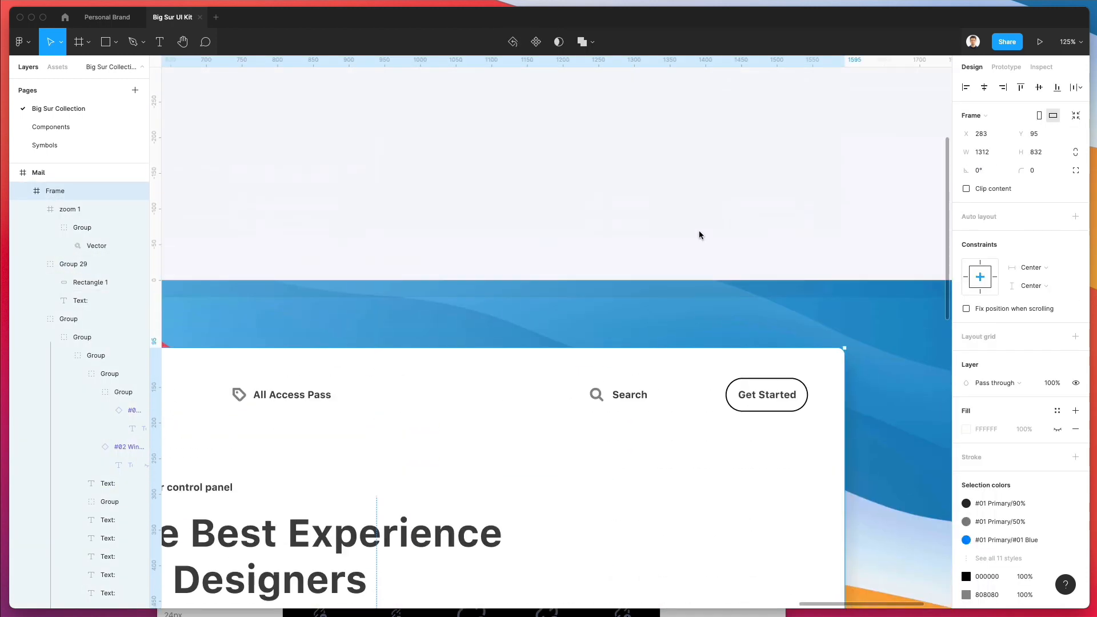
click(773, 407)
drag(773, 407, 615, 463)
key(shift+Down)
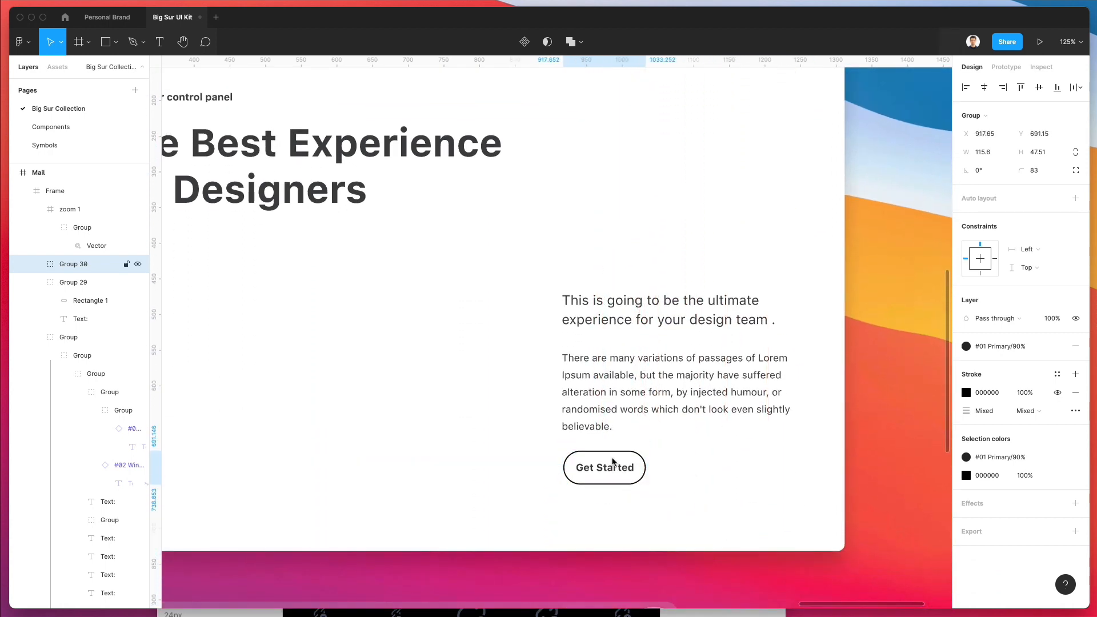
Step: Change the copied button's label to "Continue" and apply the #01 Primary/White color style to it
double_click(612, 462)
double_click(597, 465)
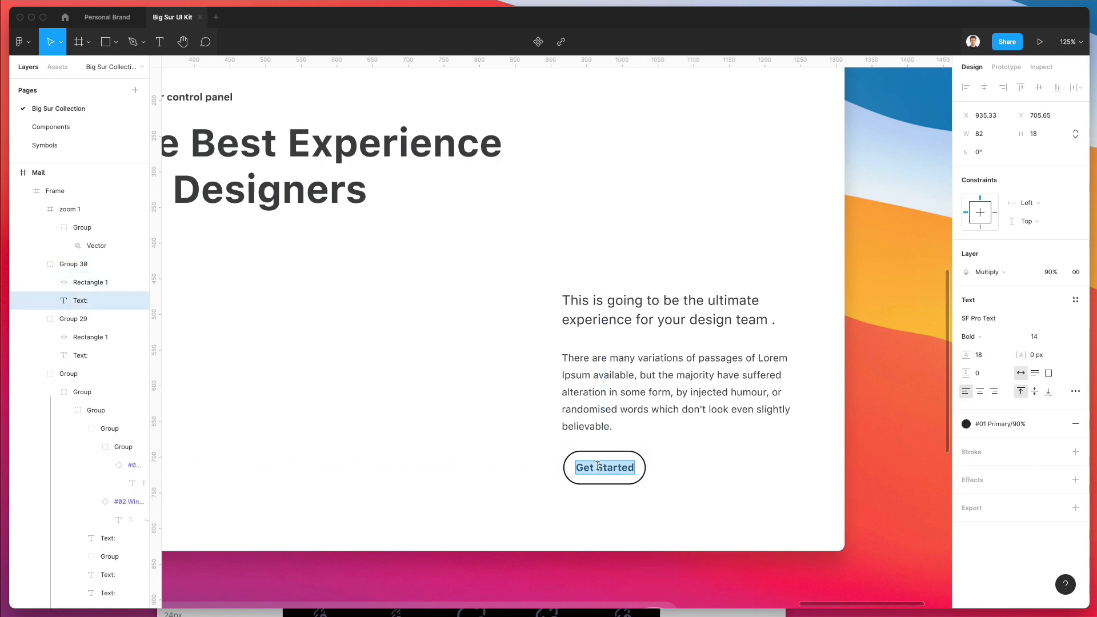
text(Continue)
key(Escape)
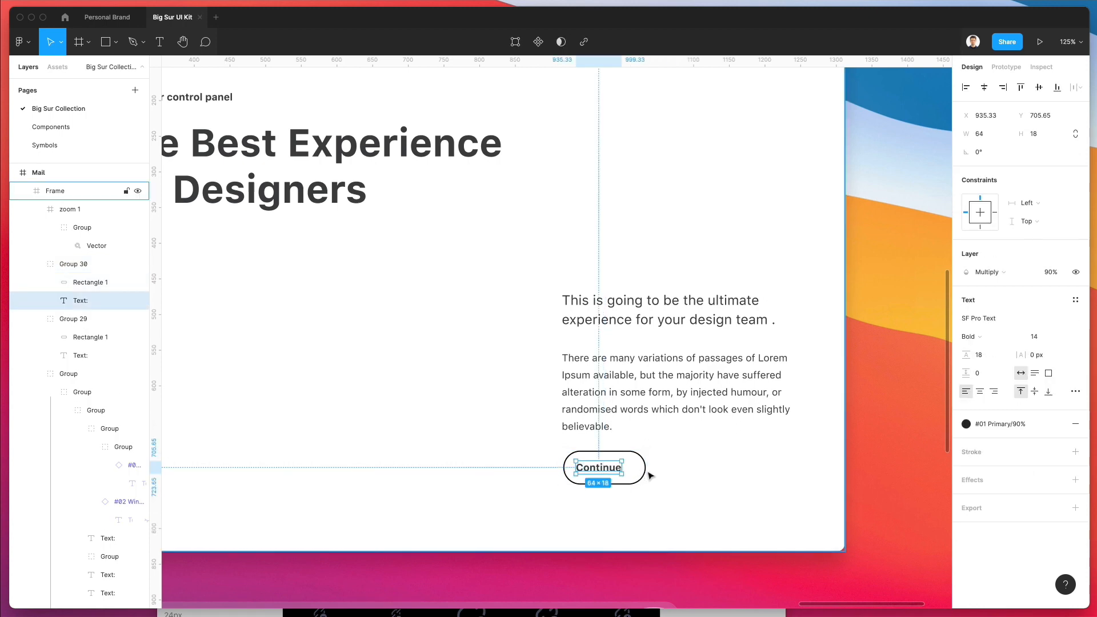
click(1058, 424)
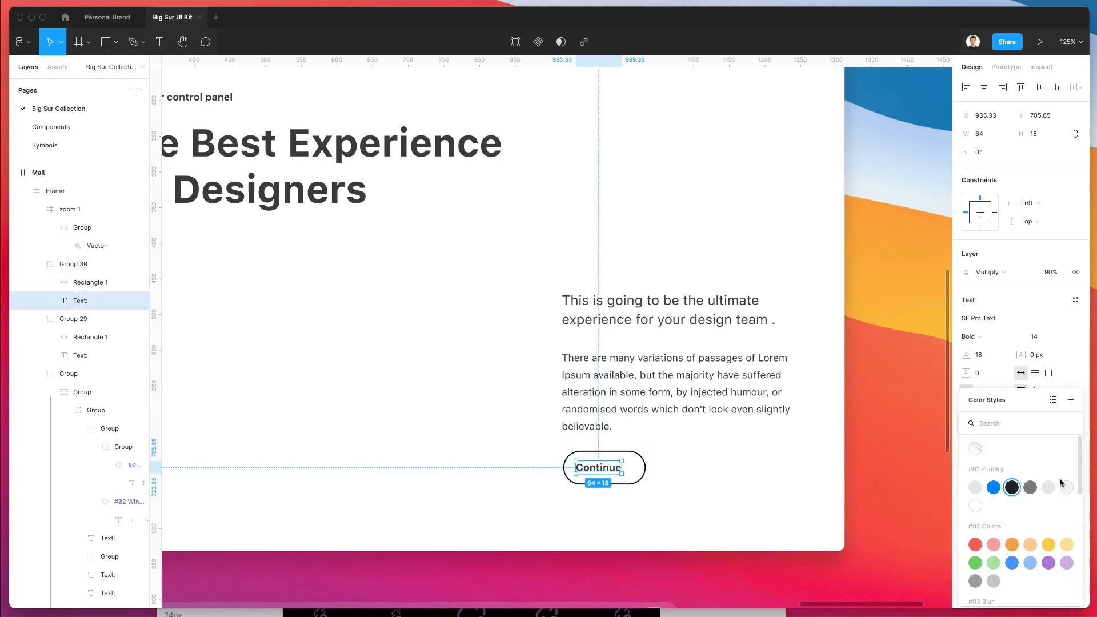
click(975, 506)
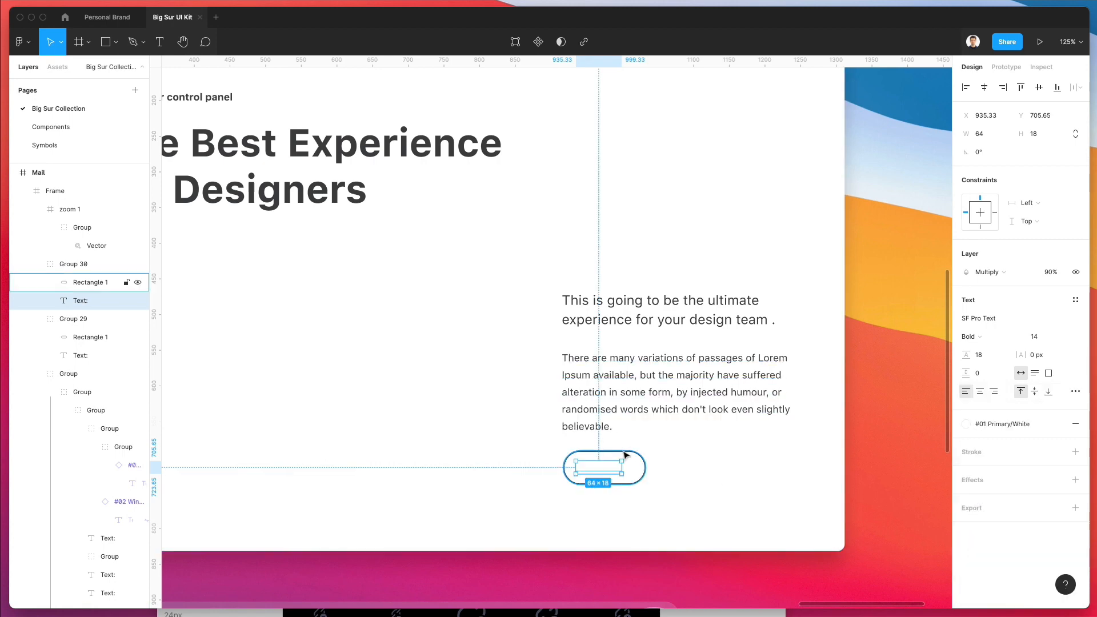
Step: Place Rectangle 1 beneath the text layer in Group 30 and give it a solid black 000000 fill
drag(86, 282, 83, 307)
click(967, 301)
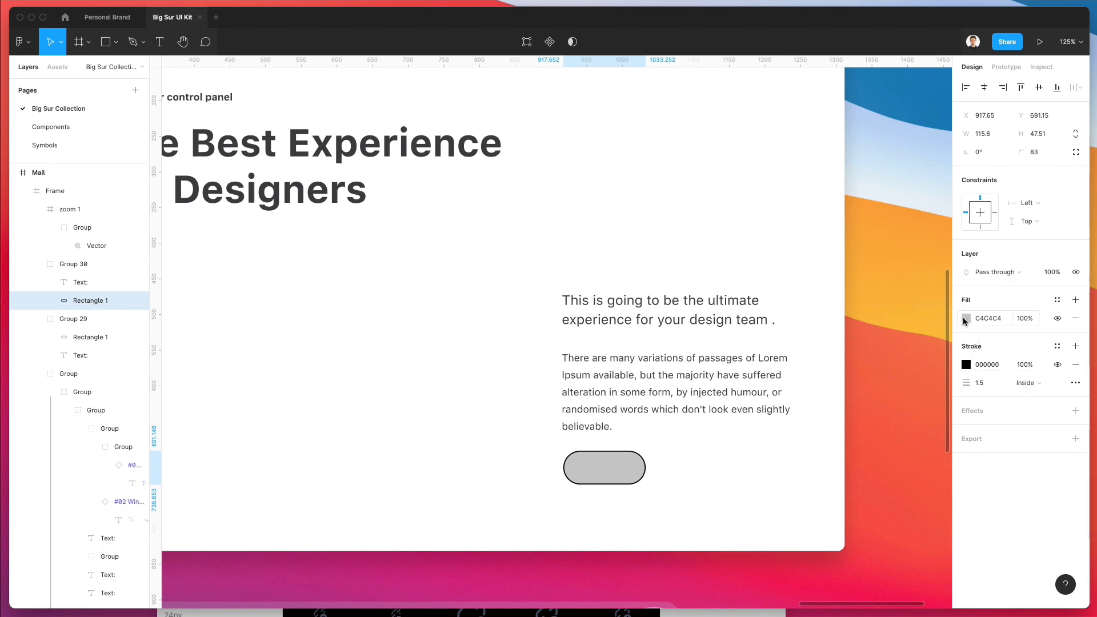
click(966, 319)
drag(905, 391, 573, 565)
click(571, 546)
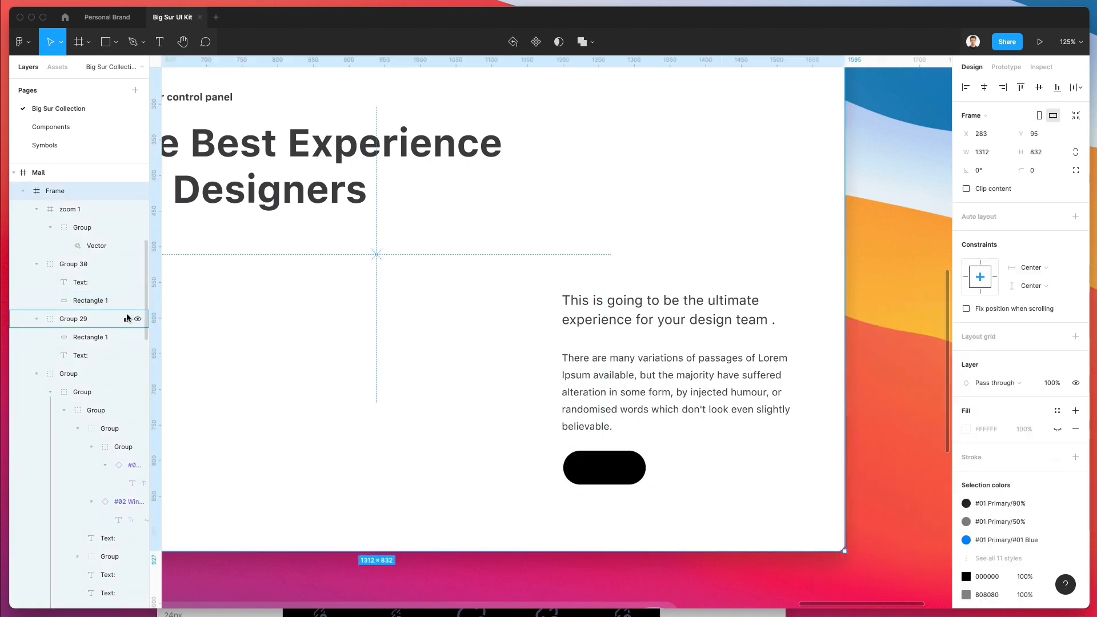
Step: Remove the text label from the black button's Group 30
click(81, 282)
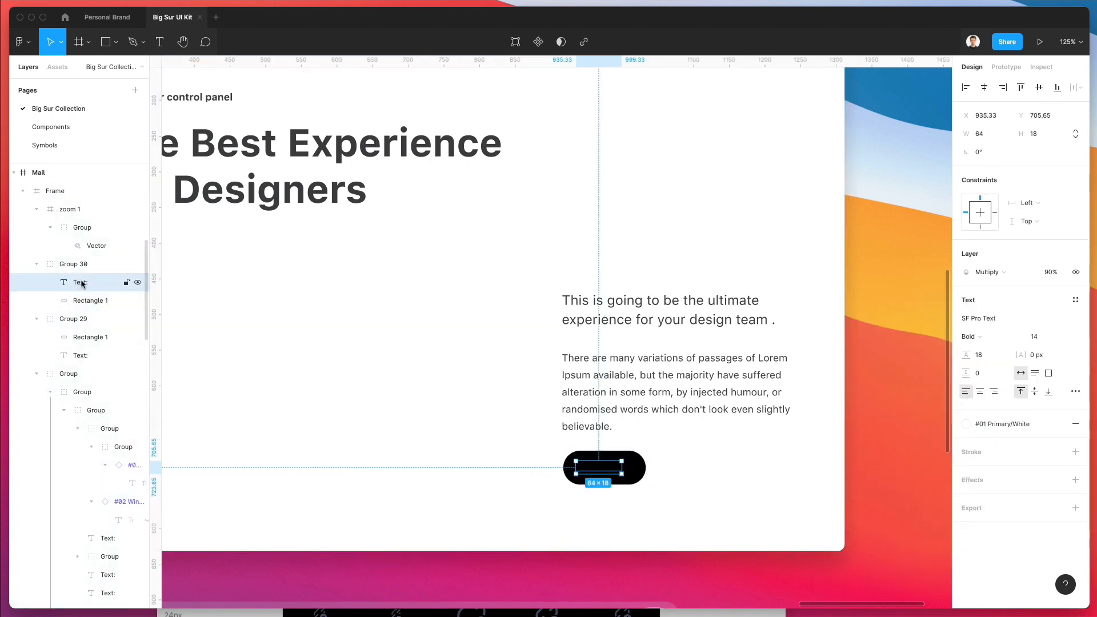
scroll(81, 282, up, 4)
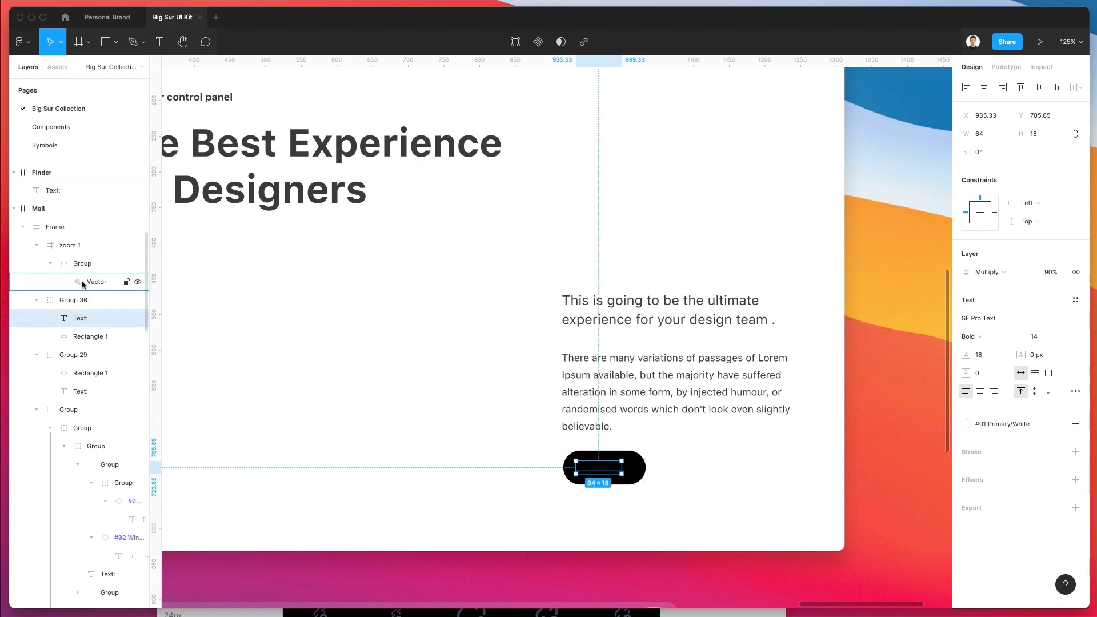
drag(88, 393, 74, 294)
key(Delete)
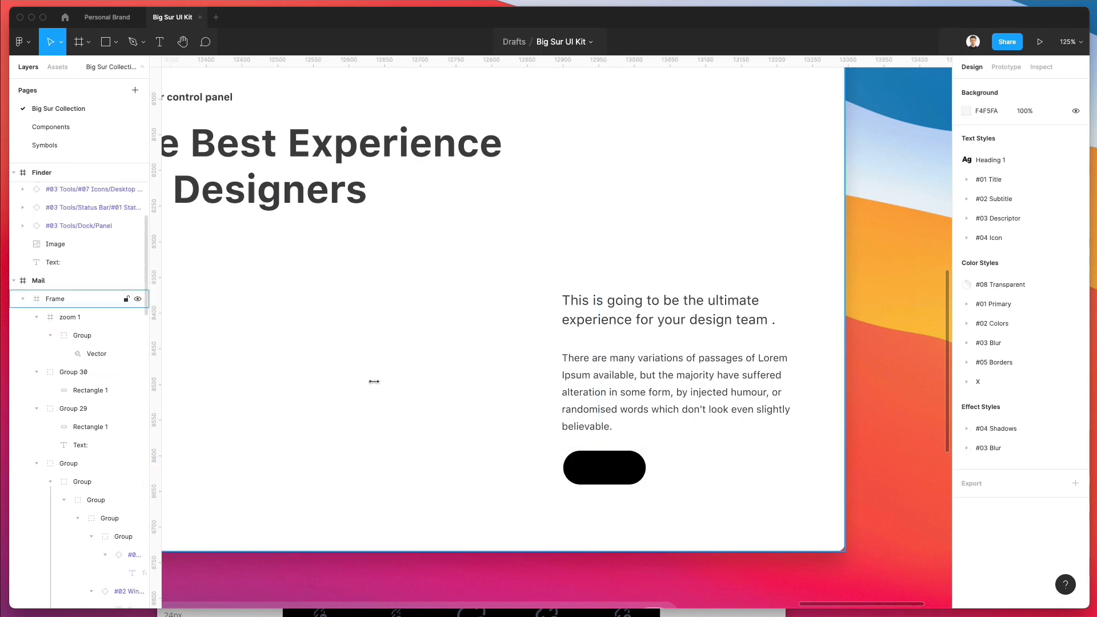
Step: Try to paste the label into Frame and position it over the black button
click(607, 481)
key(super+v)
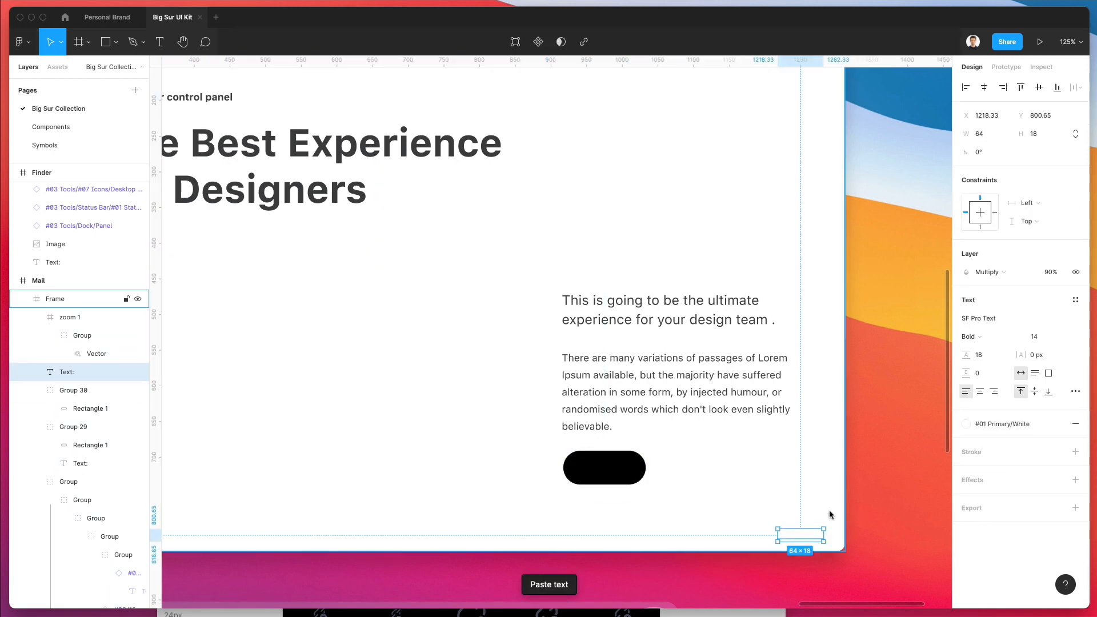
drag(634, 473, 615, 469)
key(Escape)
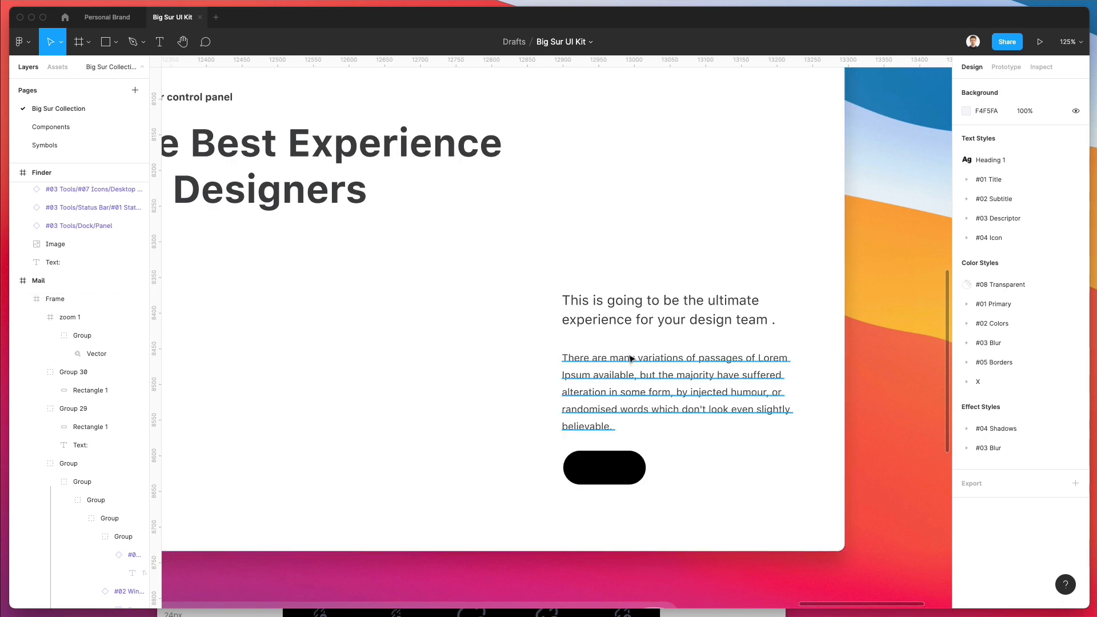
Step: Duplicate the description paragraph down over the black button and replace its wording with a short button label
drag(629, 364, 629, 471)
key(Return)
key(BackSpace)
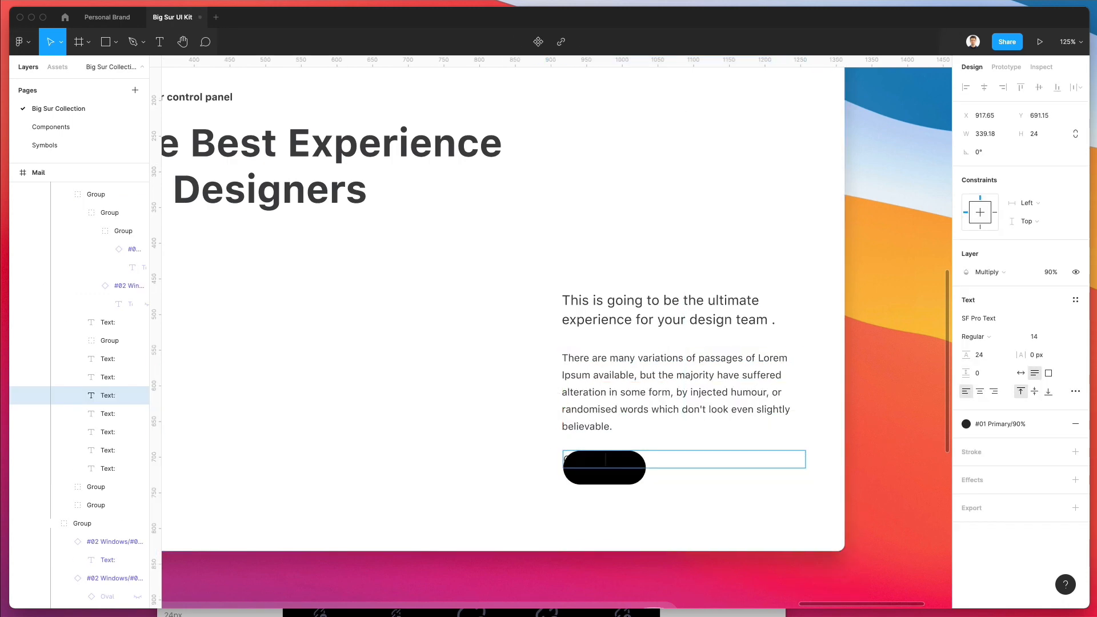
Step: Set the duplicated label to auto width and move it onto the black button at about X 938, Y 703
click(684, 424)
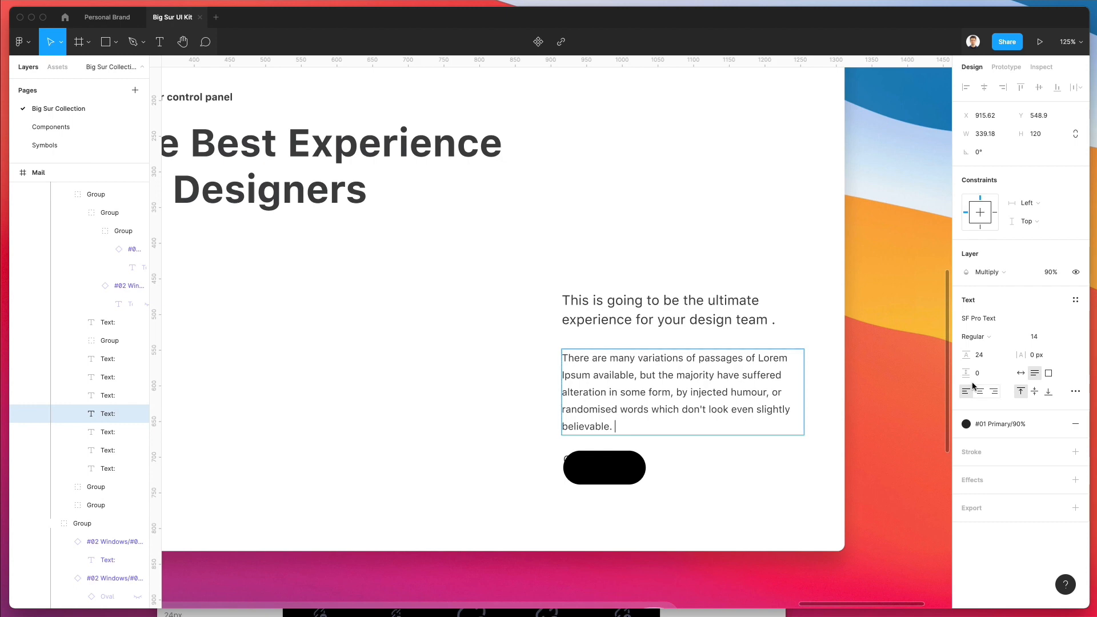
click(666, 461)
click(1020, 372)
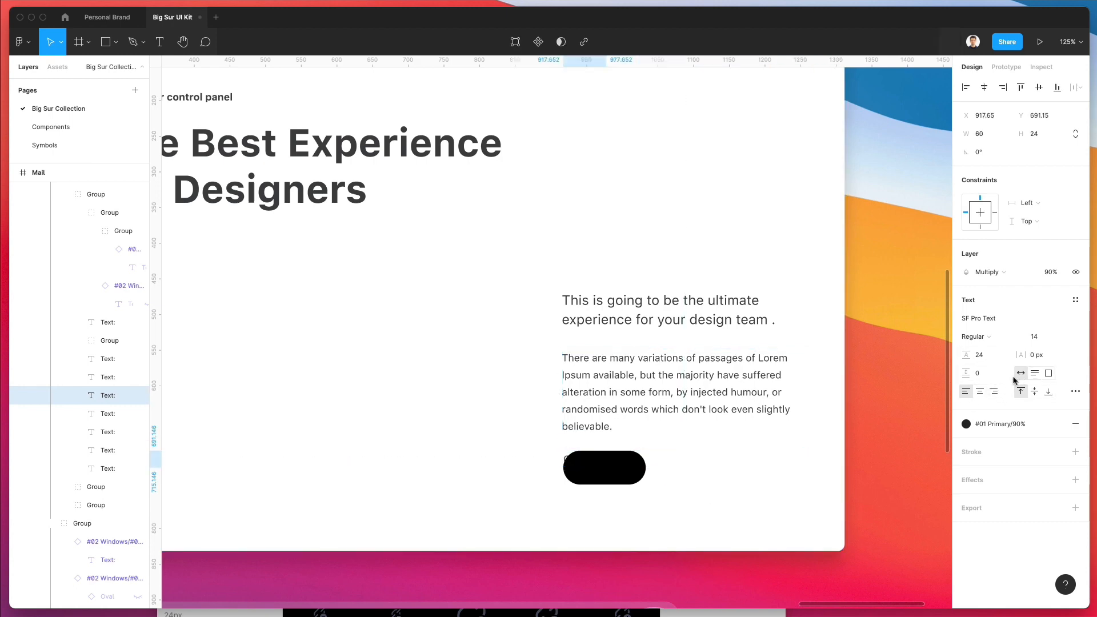
drag(593, 462, 607, 470)
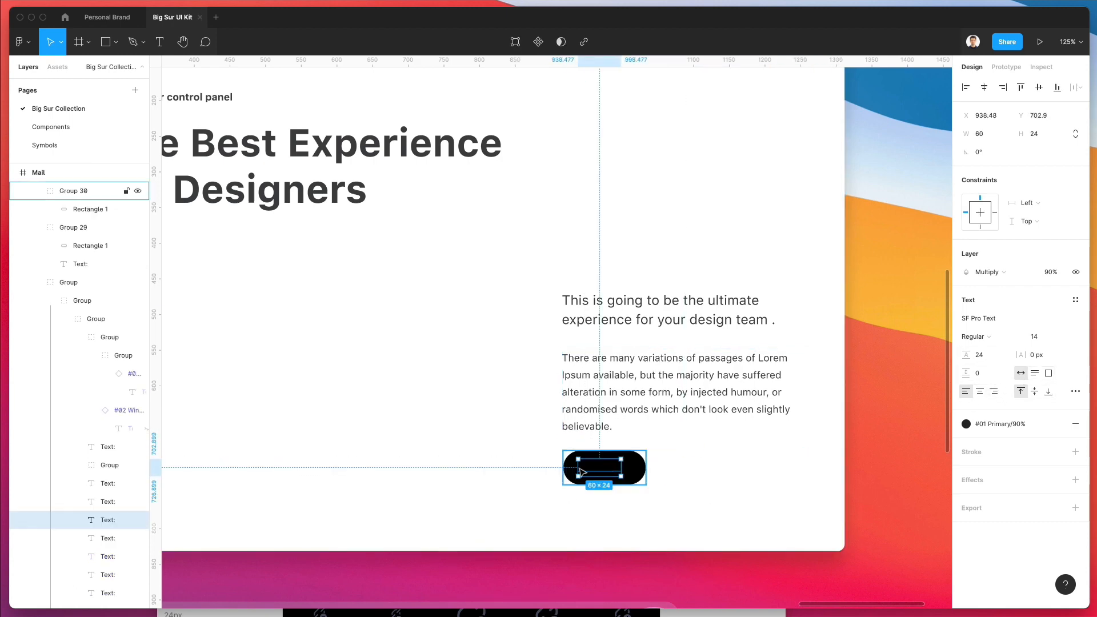
Step: Apply the #01 Primary/White color style to the duplicated label
scroll(103, 441, up, 1)
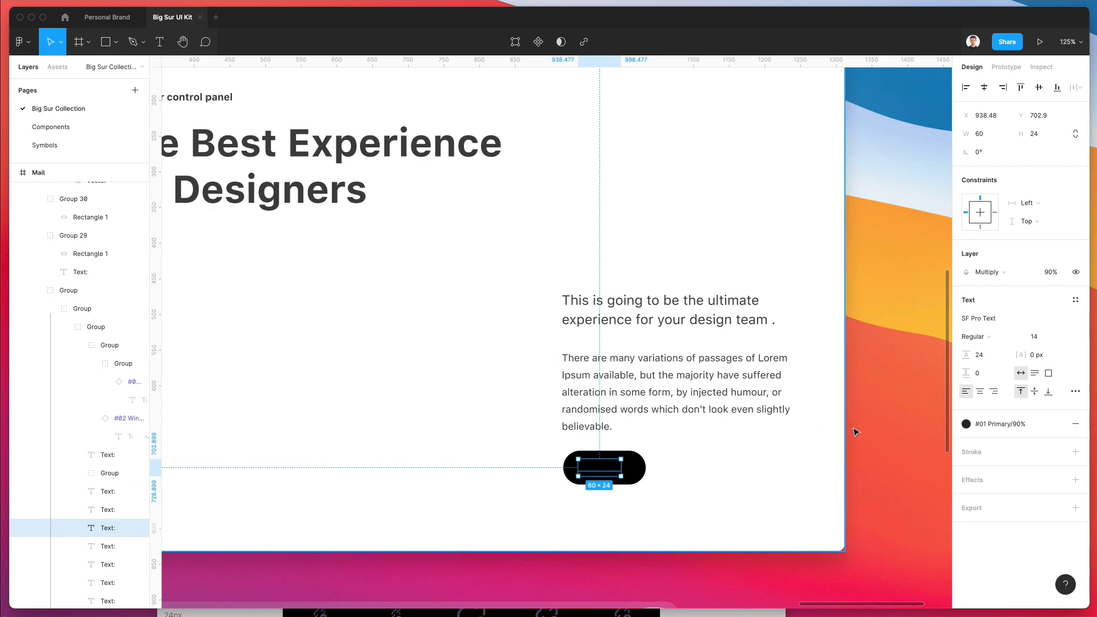
click(995, 424)
click(972, 508)
Step: Examine the black button and the layer list for the label's visibility and stacking order
double_click(590, 468)
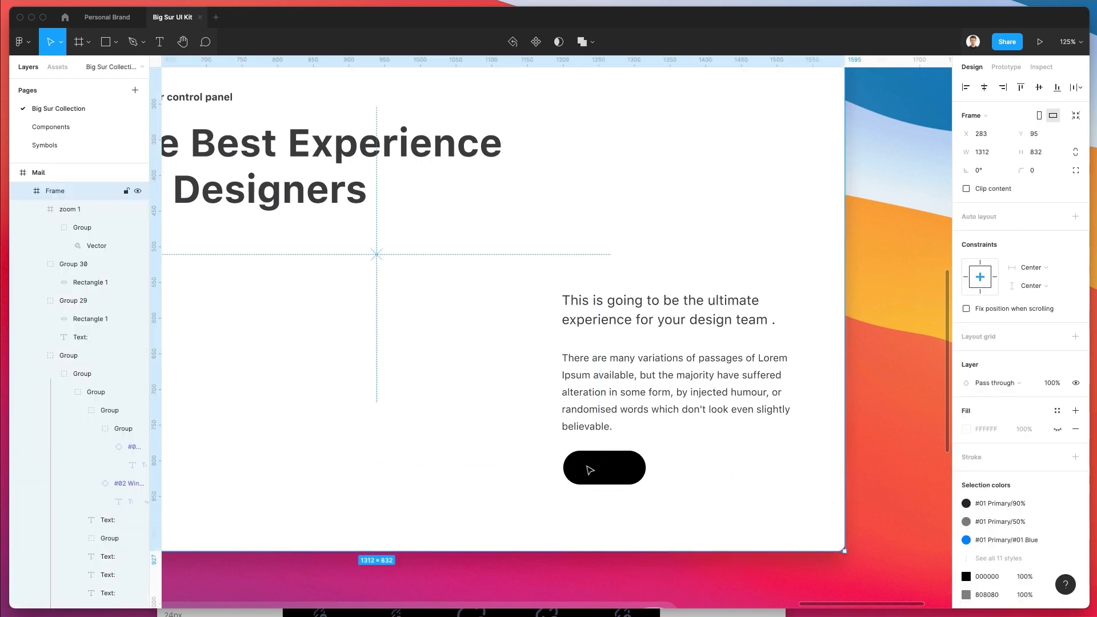
scroll(592, 468, down, 1)
scroll(594, 469, down, 3)
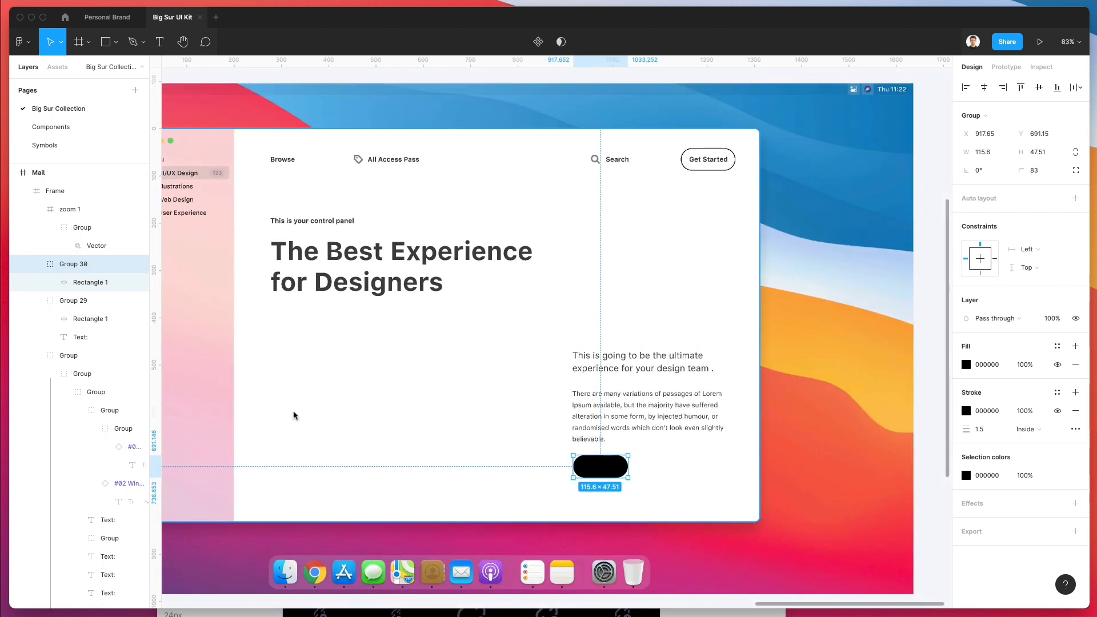
scroll(83, 343, up, 5)
scroll(79, 320, up, 4)
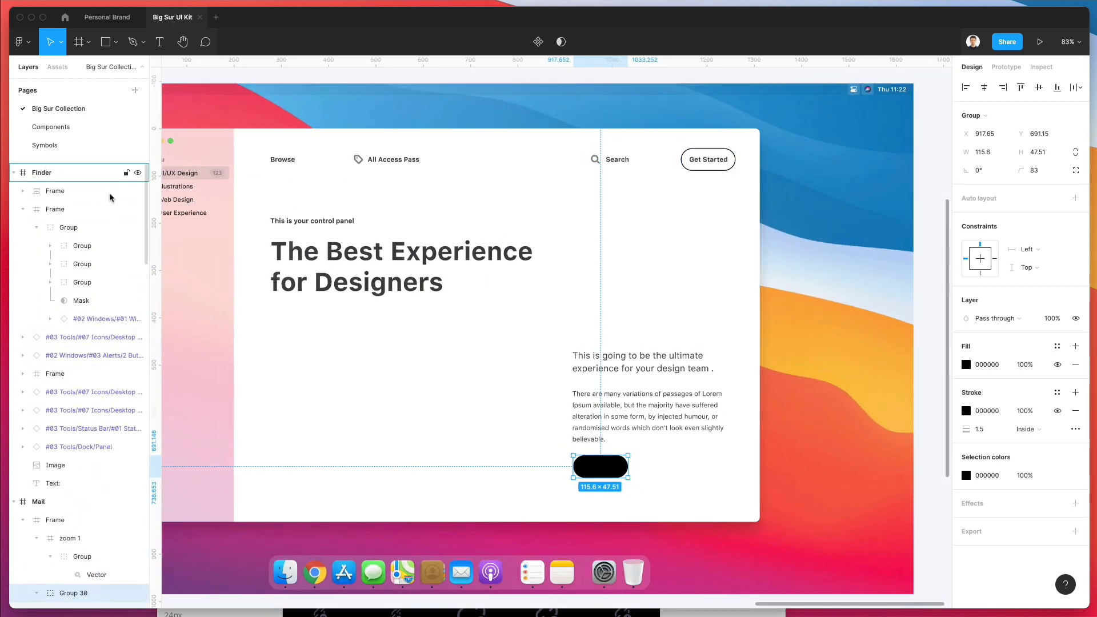
scroll(905, 317, down, 4)
key(Escape)
scroll(733, 403, up, 5)
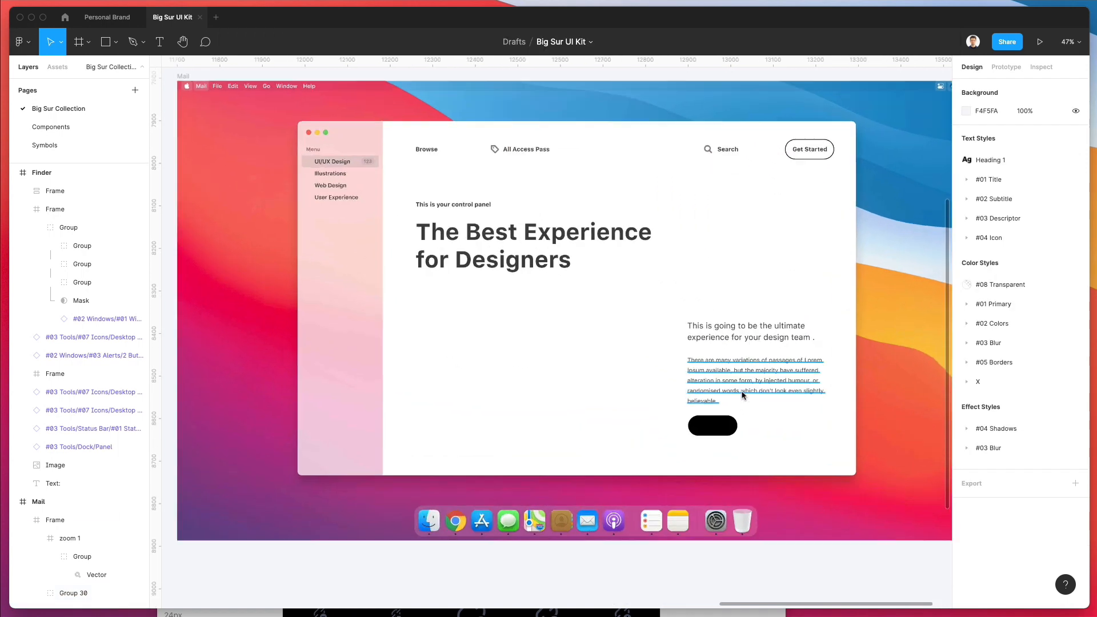
click(732, 403)
scroll(731, 403, up, 4)
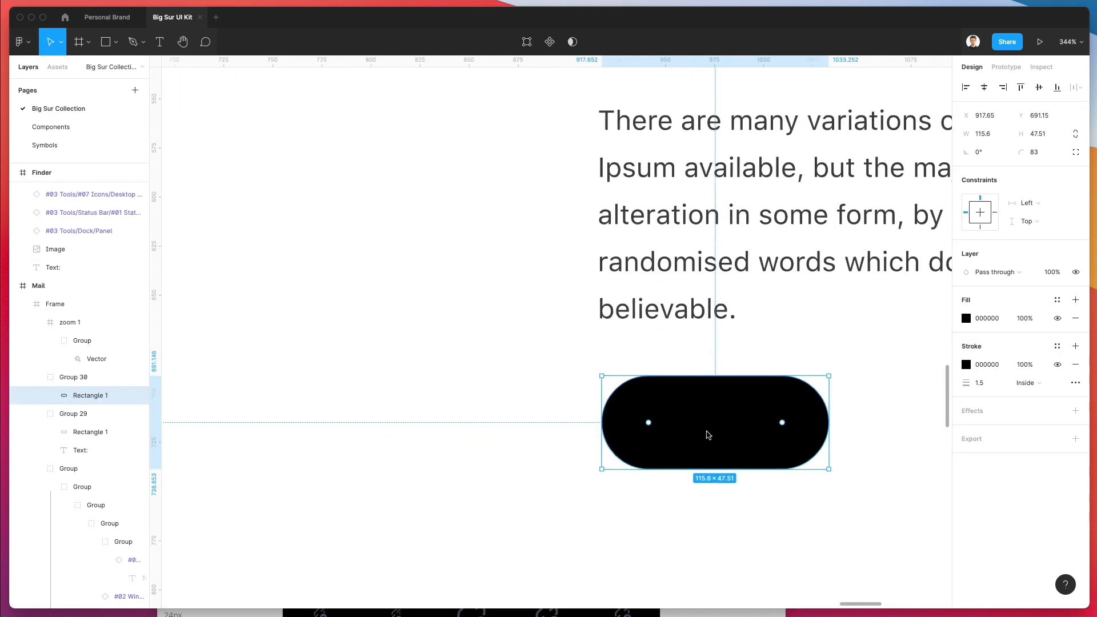
Step: Undo the latest selection changes until the white label over the black button is selected again
key(super+z)
key(super+z)
key(super+z)
key(super+z)
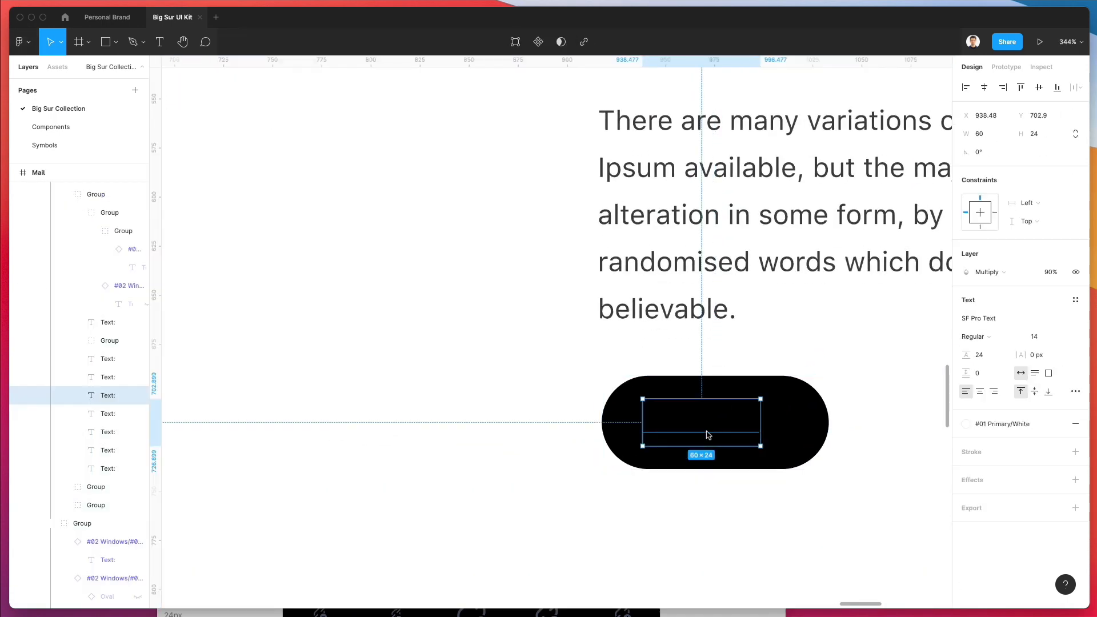
Step: Bring the white label forward within its group and move its layer to the top of the Mail frame, above Frame
key(alt)
key(super+bracketright)
key(super+bracketright)
key(super+bracketright)
key(super+bracketright)
key(super+bracketright)
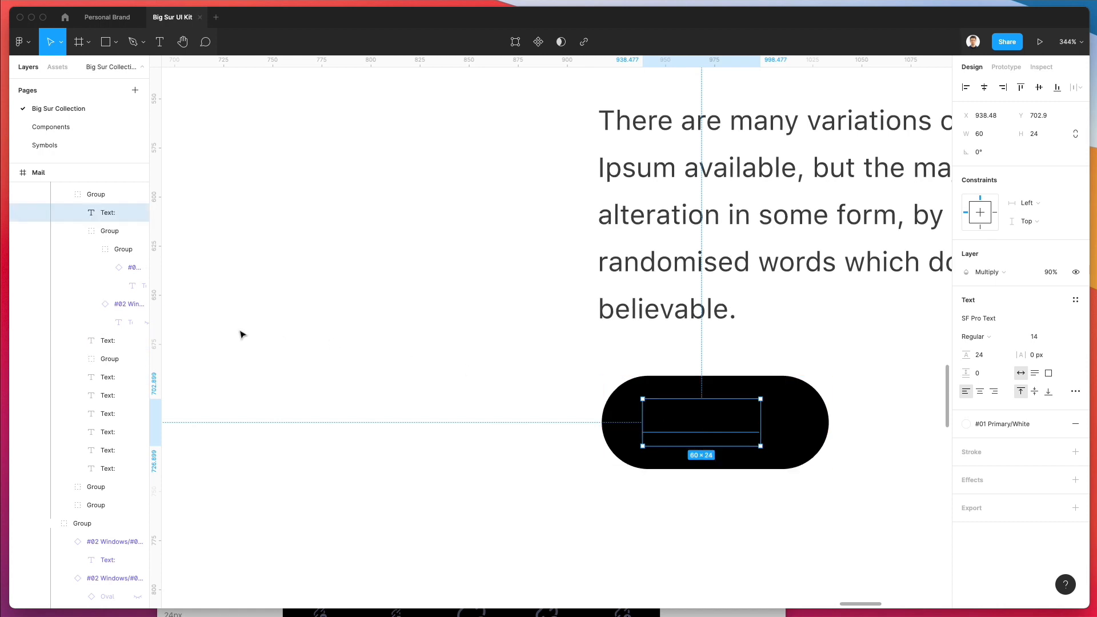
scroll(109, 314, up, 5)
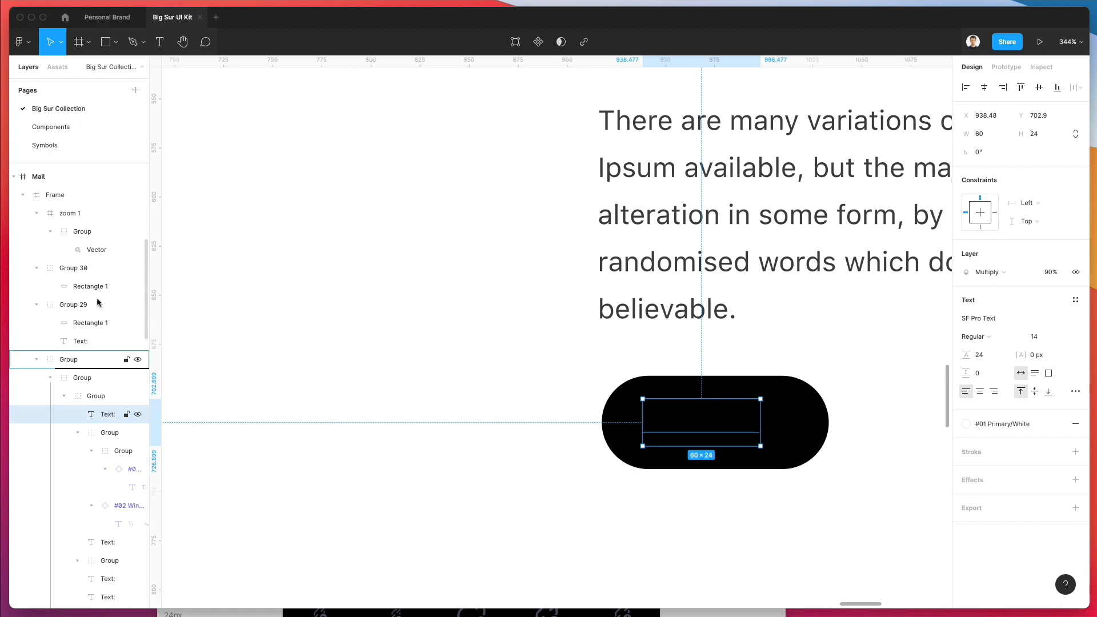
drag(75, 194, 74, 187)
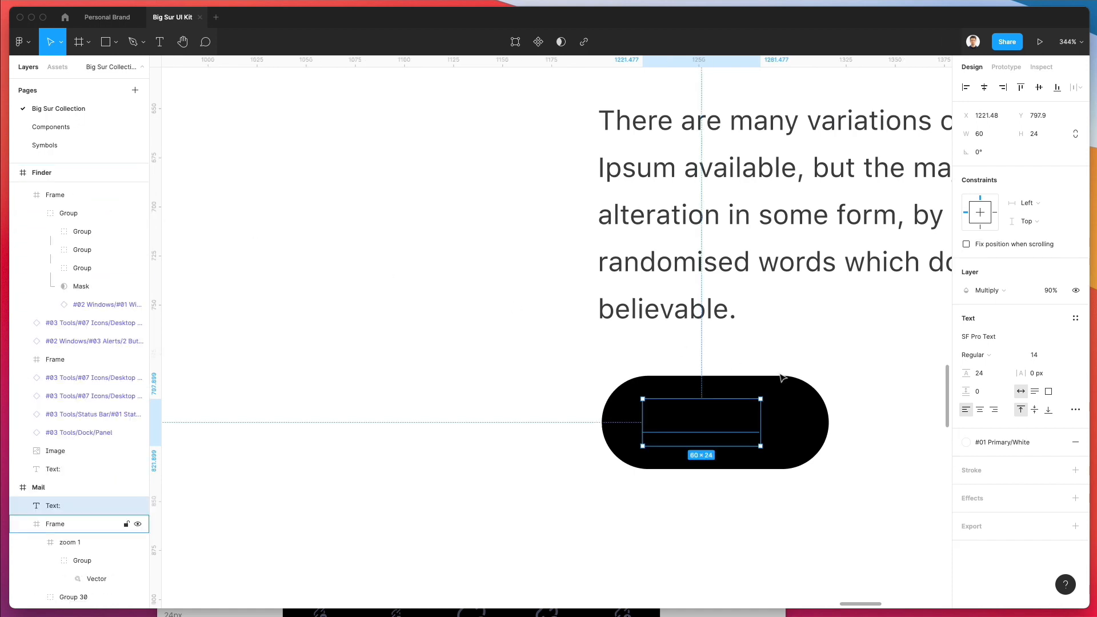
Step: Move the black button's Rectangle 1 out of Group 30 into the Mail frame, between the status bar and dock layers
click(726, 387)
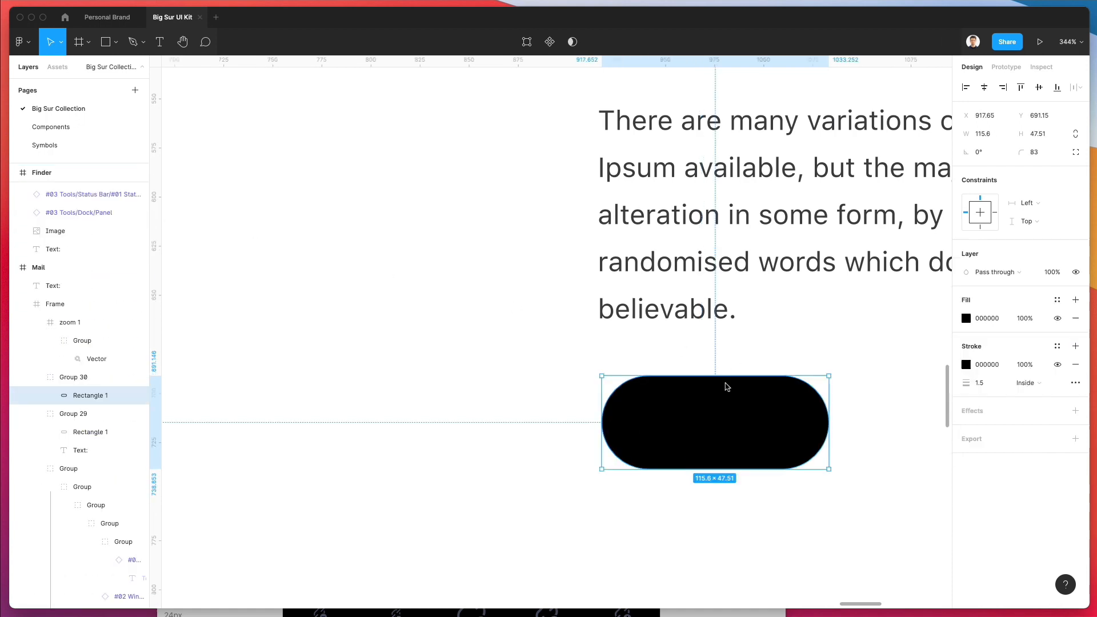
scroll(70, 320, down, 3)
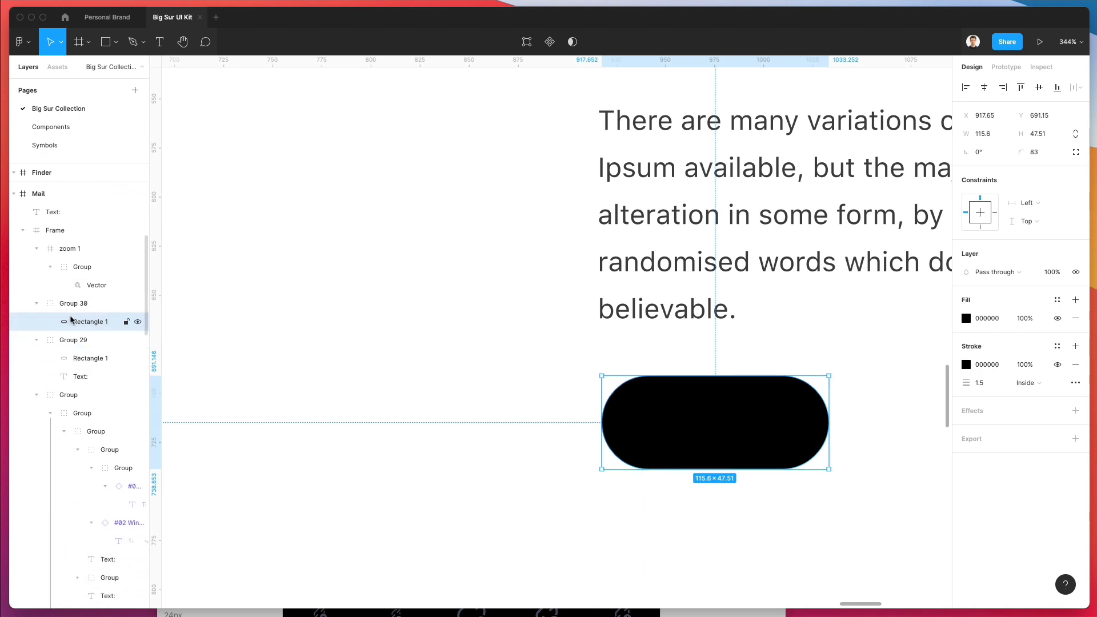
scroll(70, 320, down, 10)
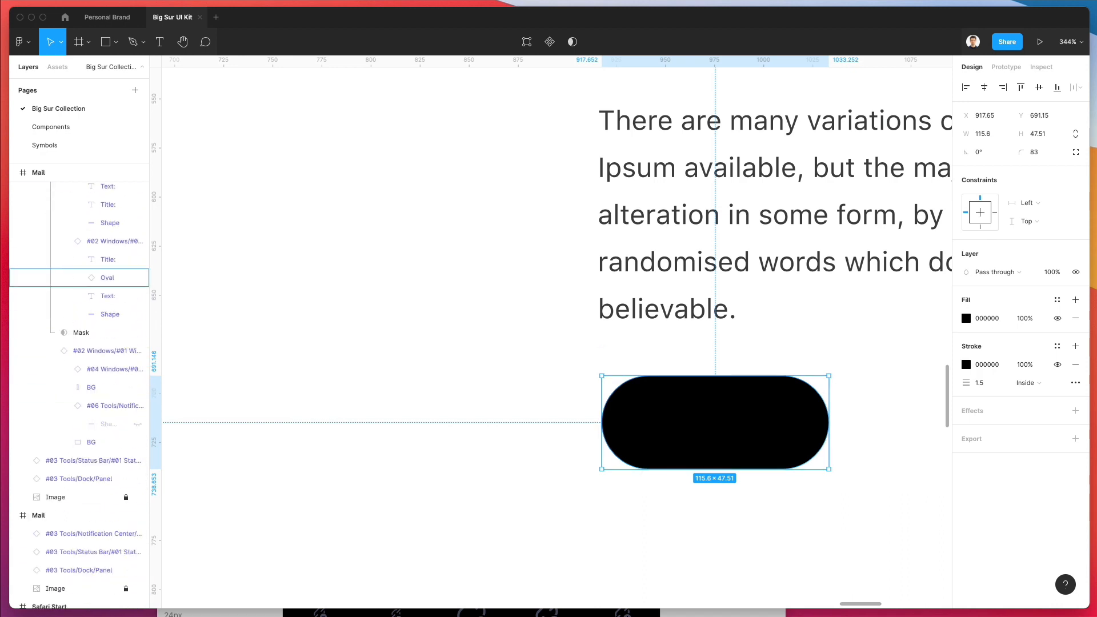
scroll(93, 278, down, 2)
drag(93, 277, 82, 341)
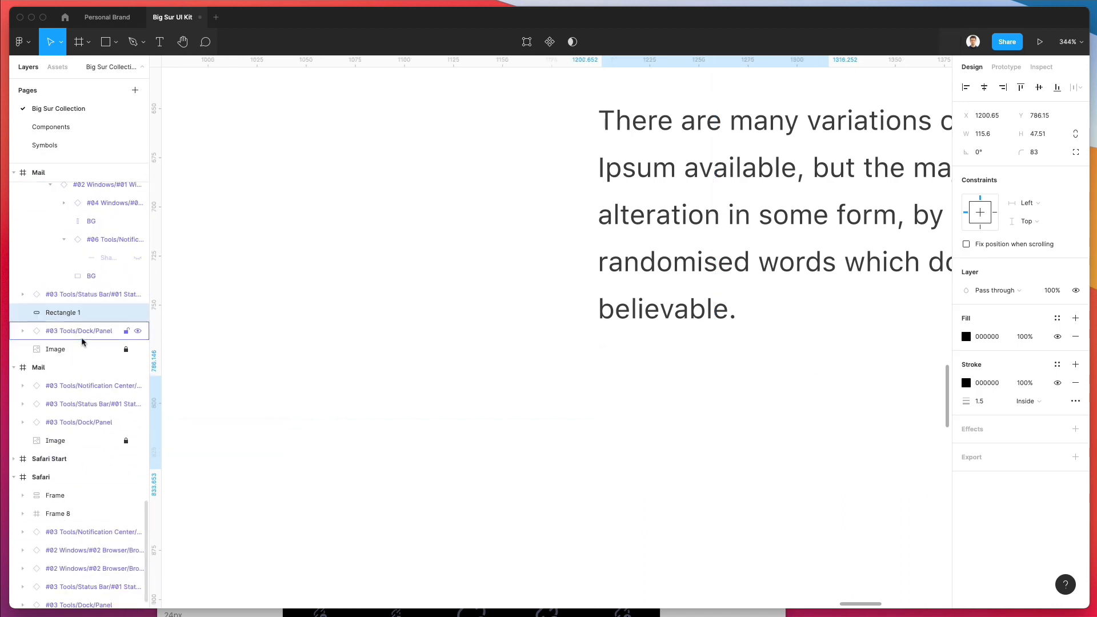
Step: Bring Rectangle 1 forward in the Mail frame to directly beneath the label's text layer, and select that label
key(super+])
key(super+])
key(super+])
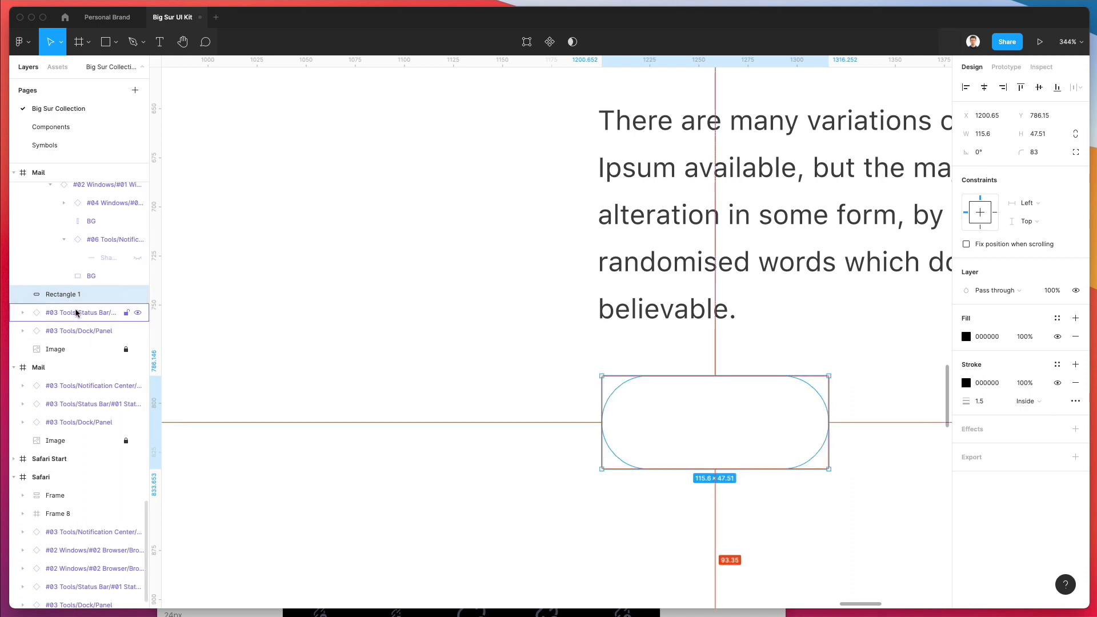
key(super+[)
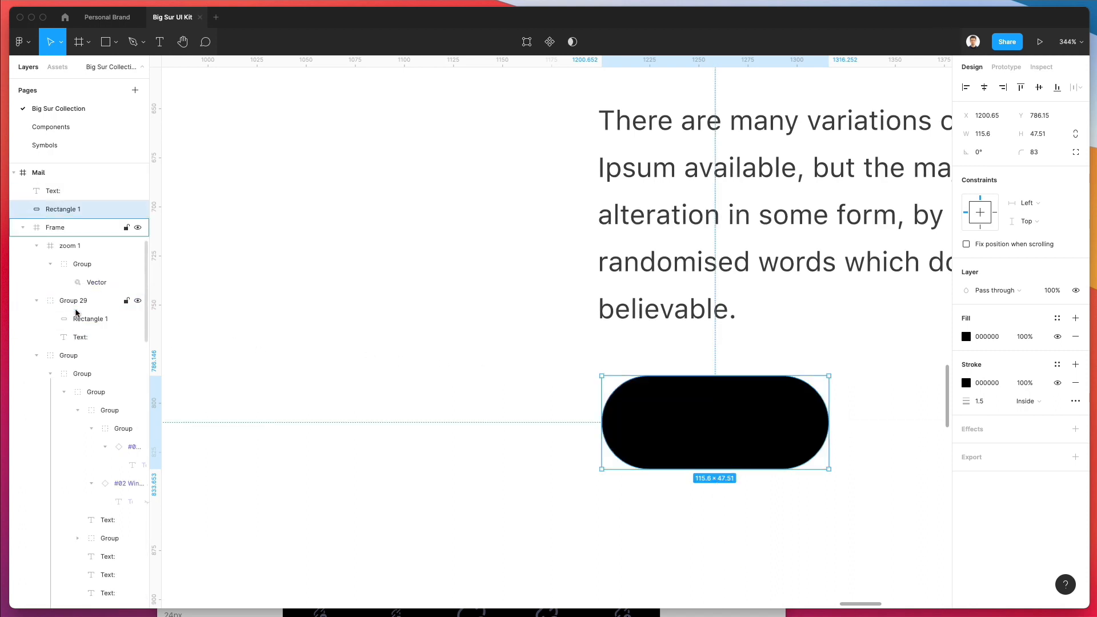
scroll(77, 309, up, 5)
click(54, 299)
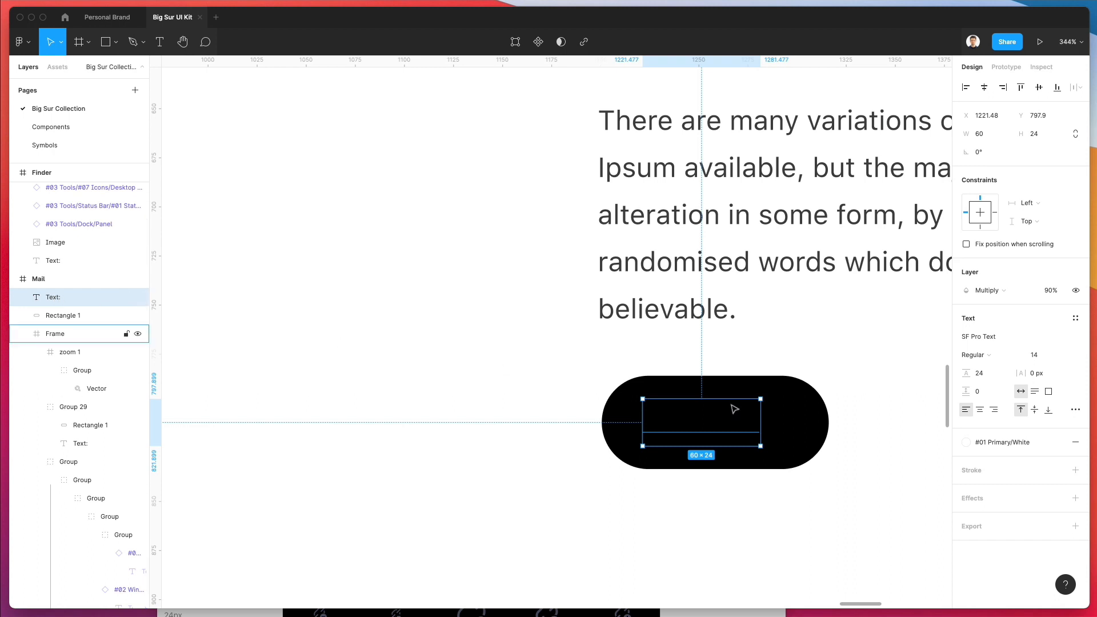
Step: Set the Continue label's blend mode to Normal and its opacity to 100%
click(986, 291)
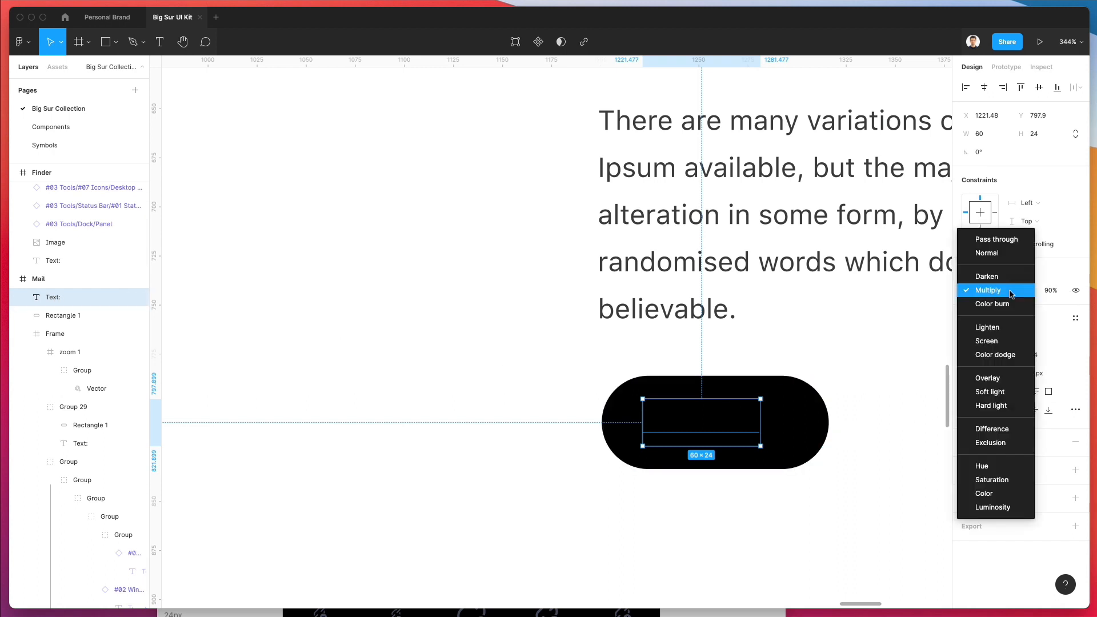
click(997, 251)
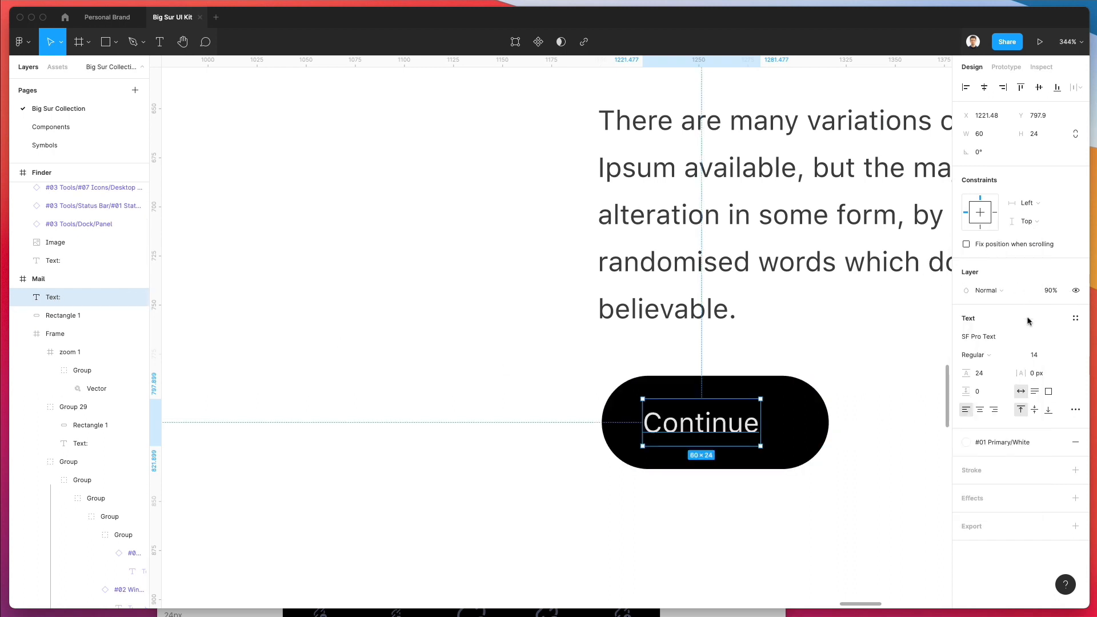
click(988, 290)
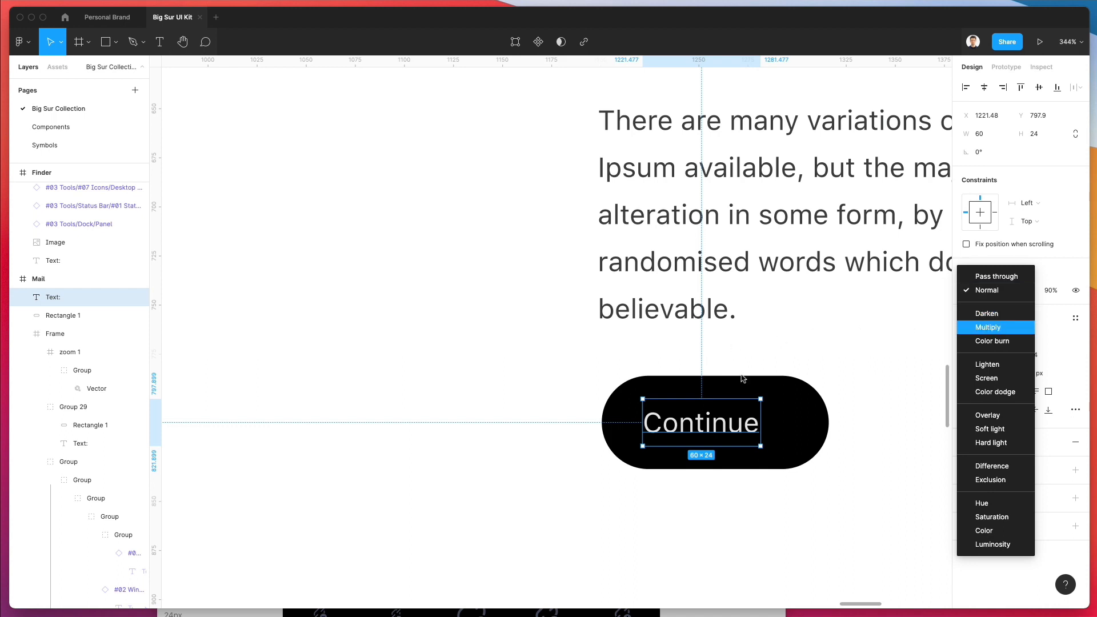
click(736, 424)
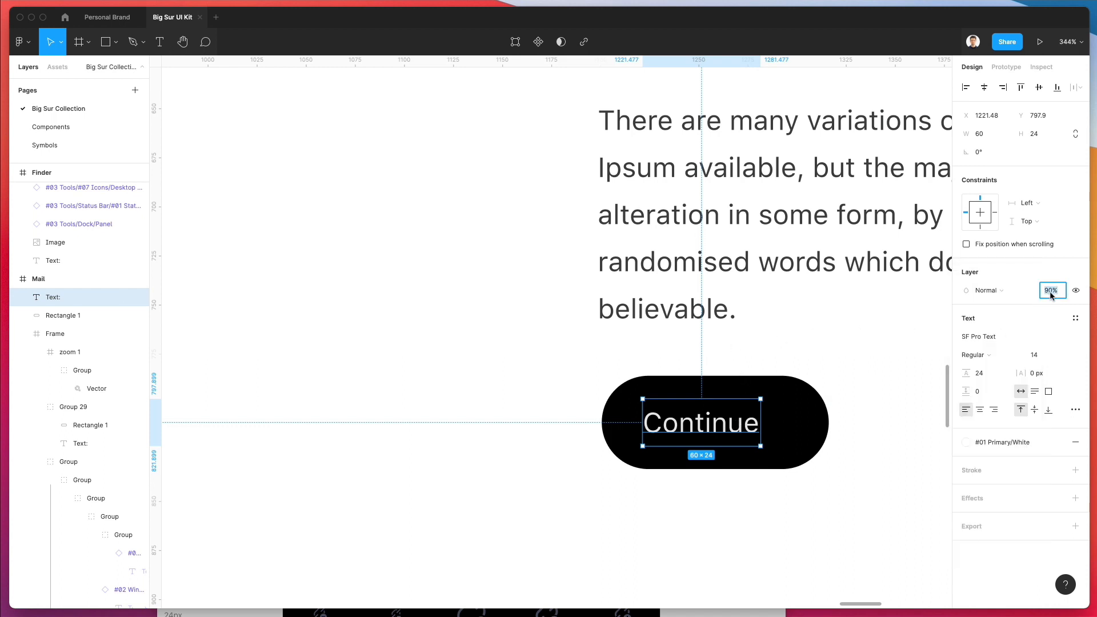
text(100)
key(Return)
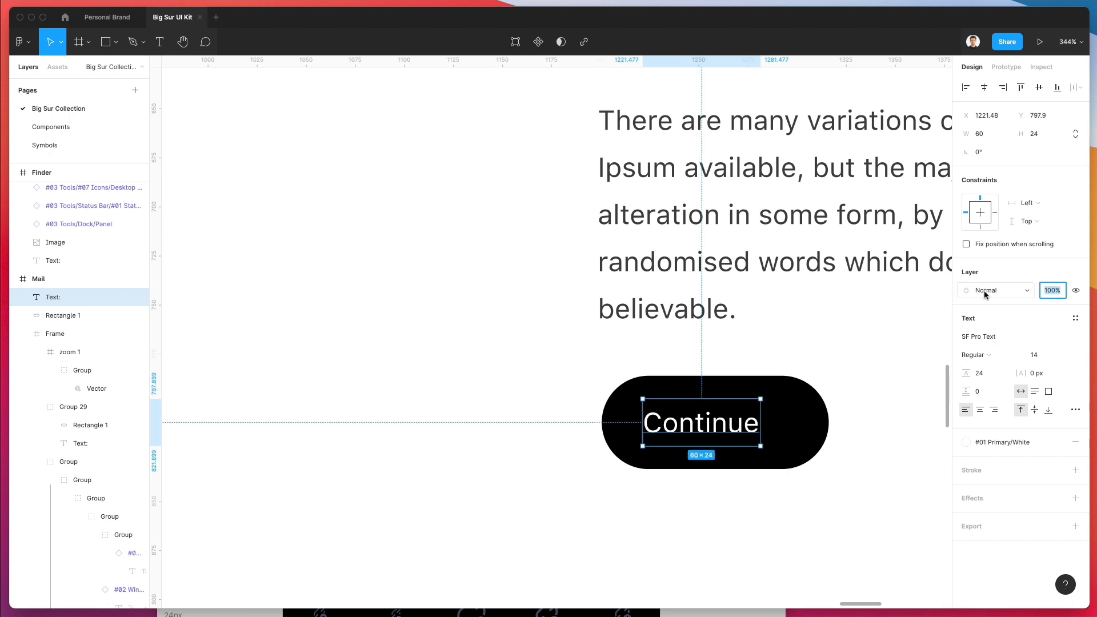
Step: Centre the Continue label horizontally on the black button, keeping its vertical position
drag(716, 439, 724, 432)
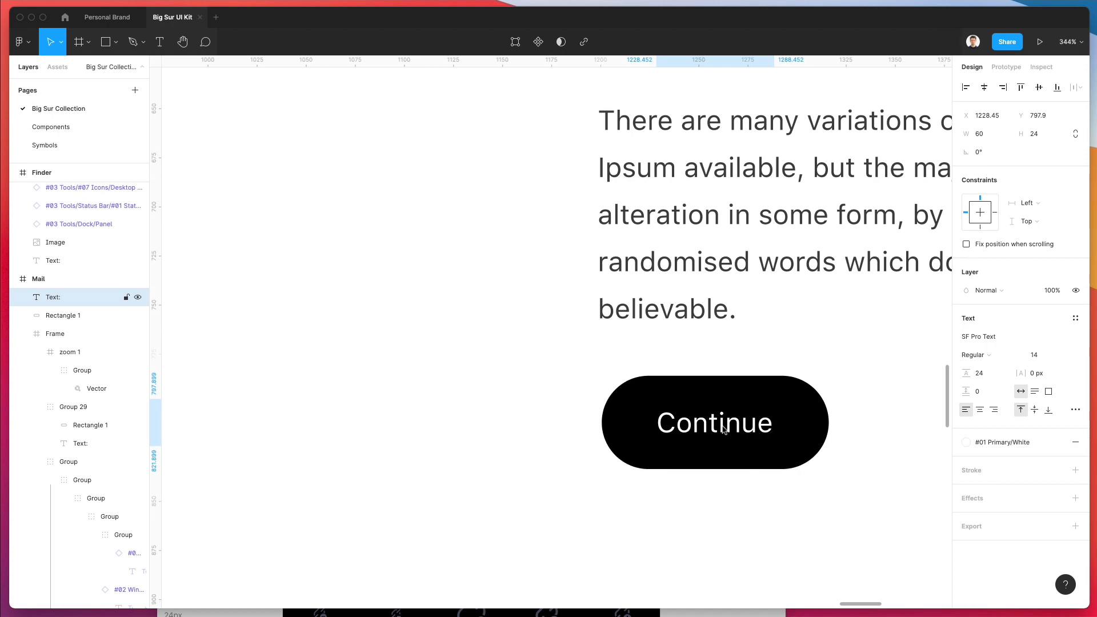
scroll(726, 437, down, 5)
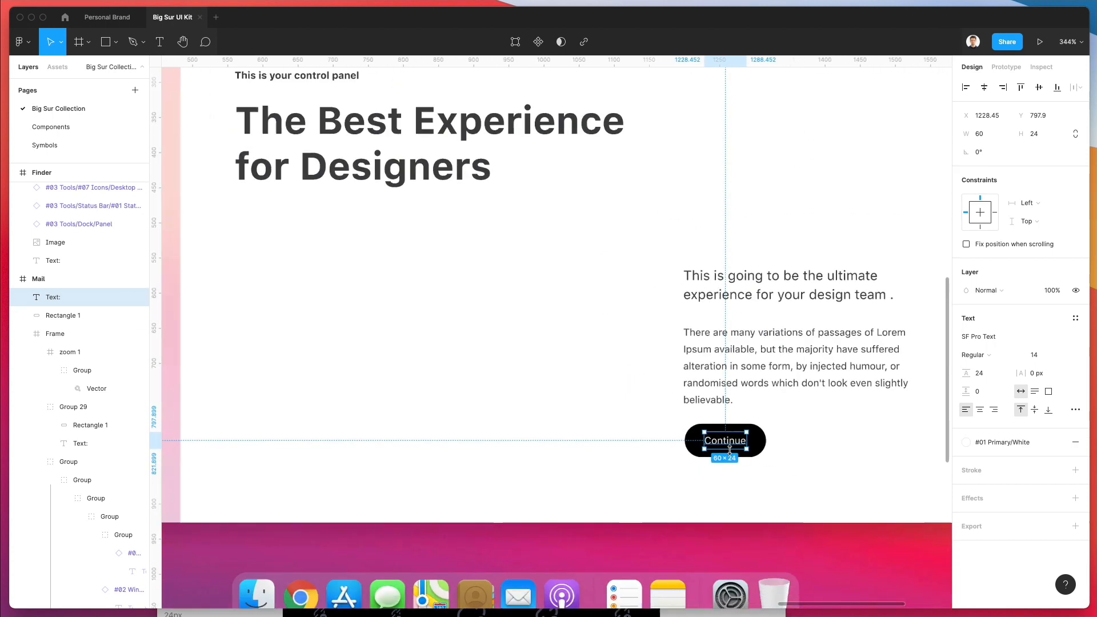
scroll(729, 450, down, 2)
click(938, 382)
scroll(886, 380, up, 2)
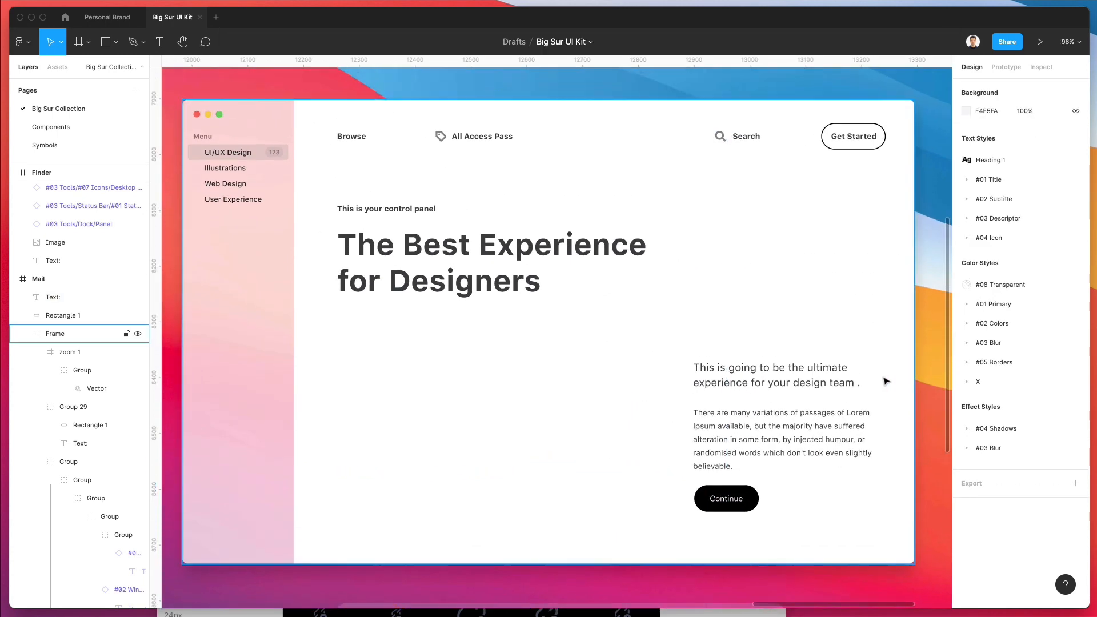
Step: Make the Continue label Semibold and nudge it 1 px left to re-centre it on the button
click(726, 498)
click(981, 355)
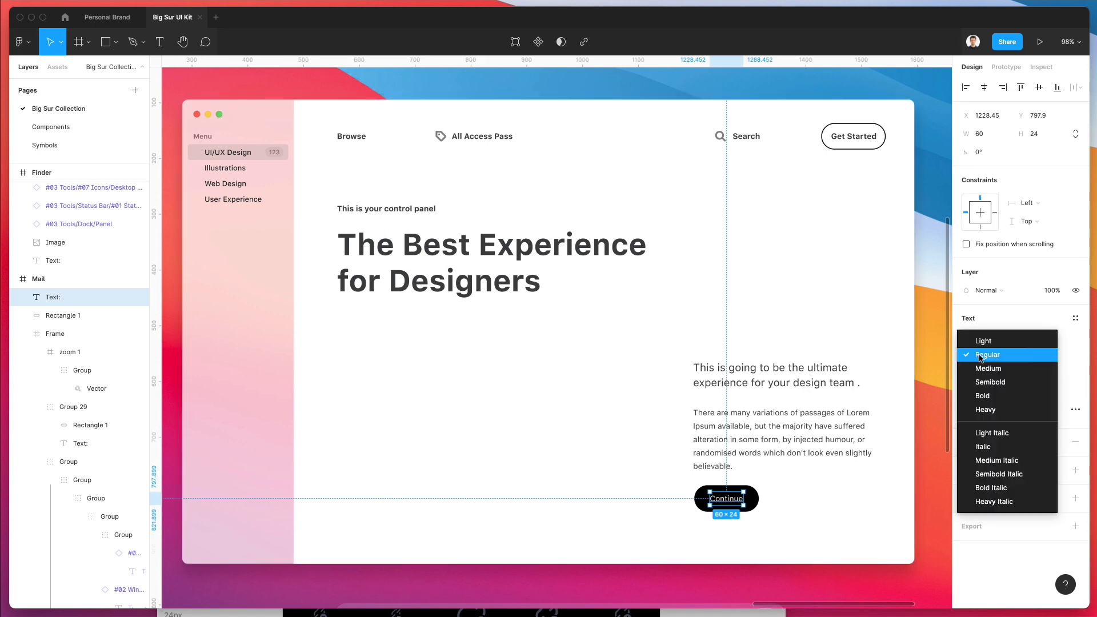
click(995, 380)
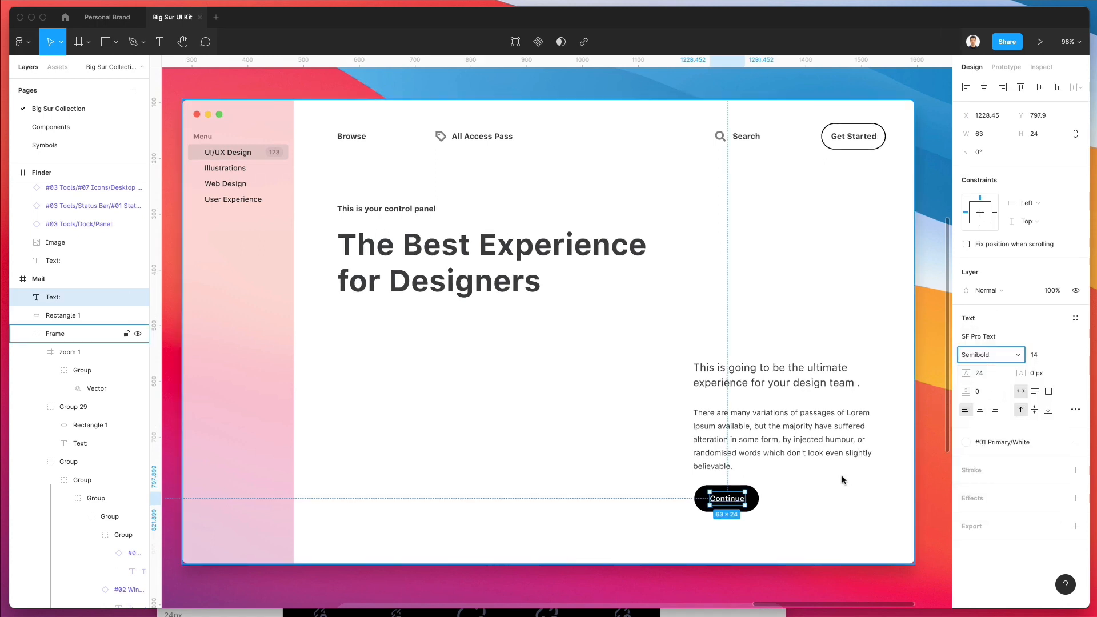
key(Left)
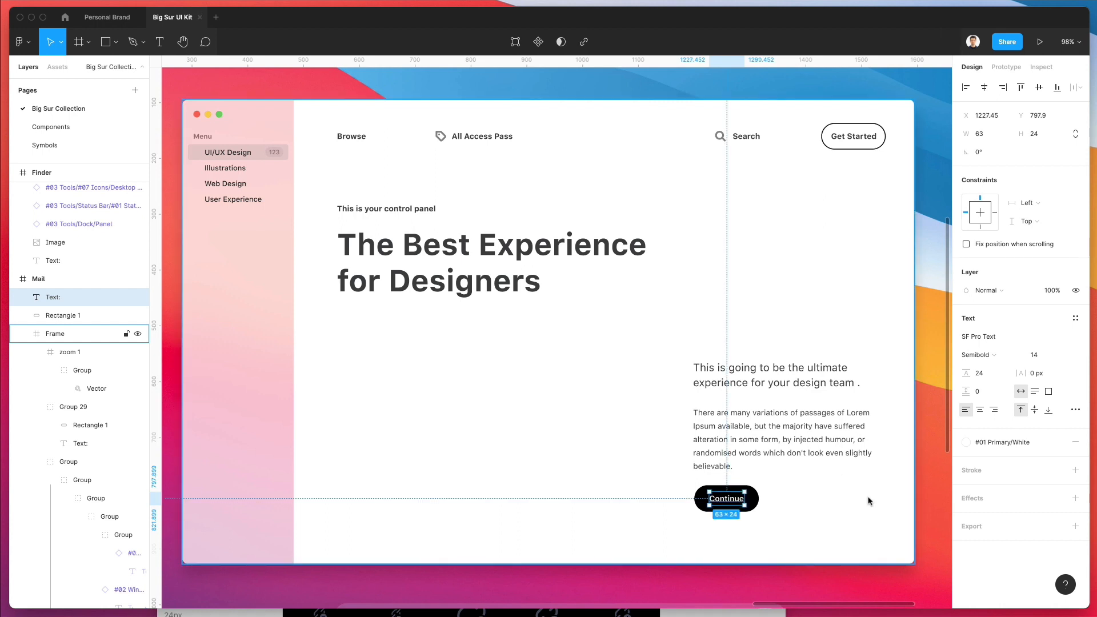
click(931, 497)
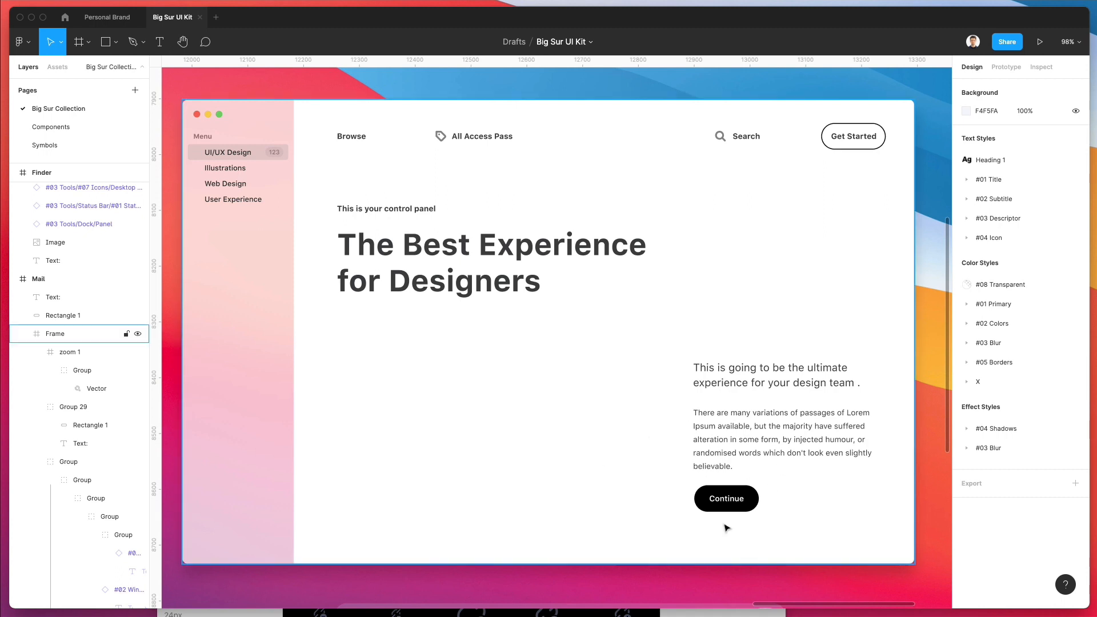
Step: Group the Continue label with its black rectangle
click(725, 499)
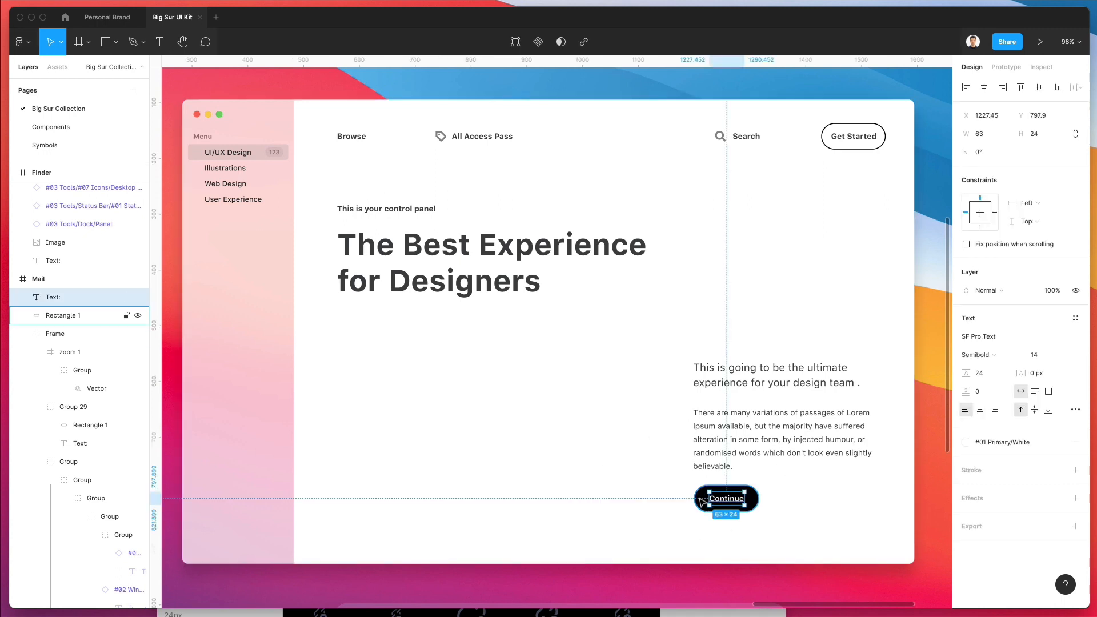
shift+click(702, 501)
key(super+g)
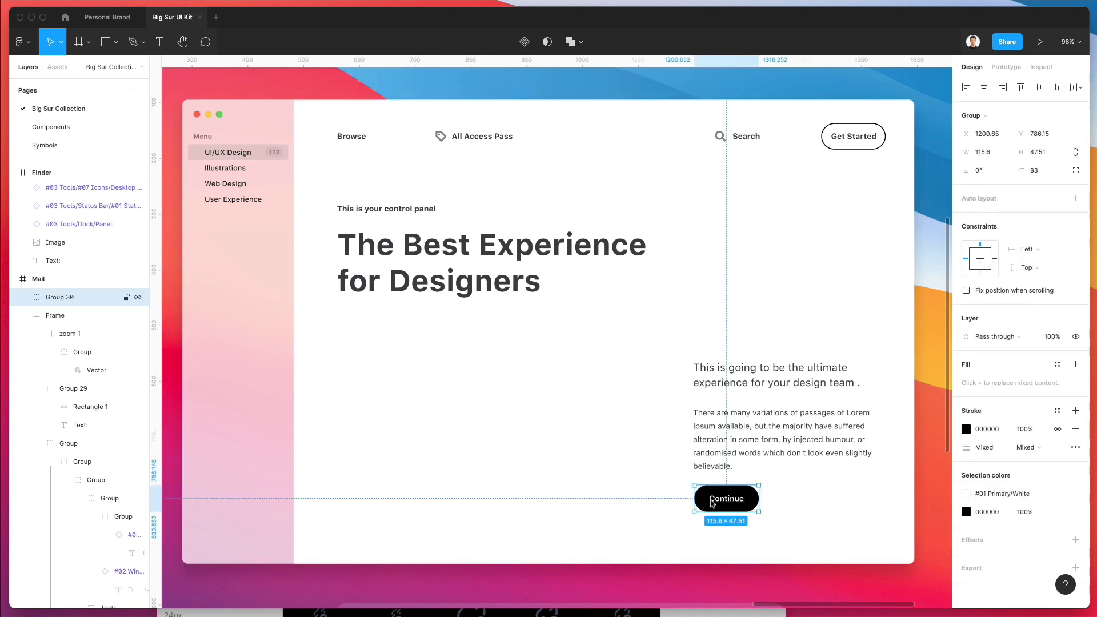
Step: Nudge the Continue button group 8 px down and 1 px left beneath the description paragraph, and clear the selection
key(Down)
key(Down)
key(Down)
key(Down)
key(Left)
key(Down)
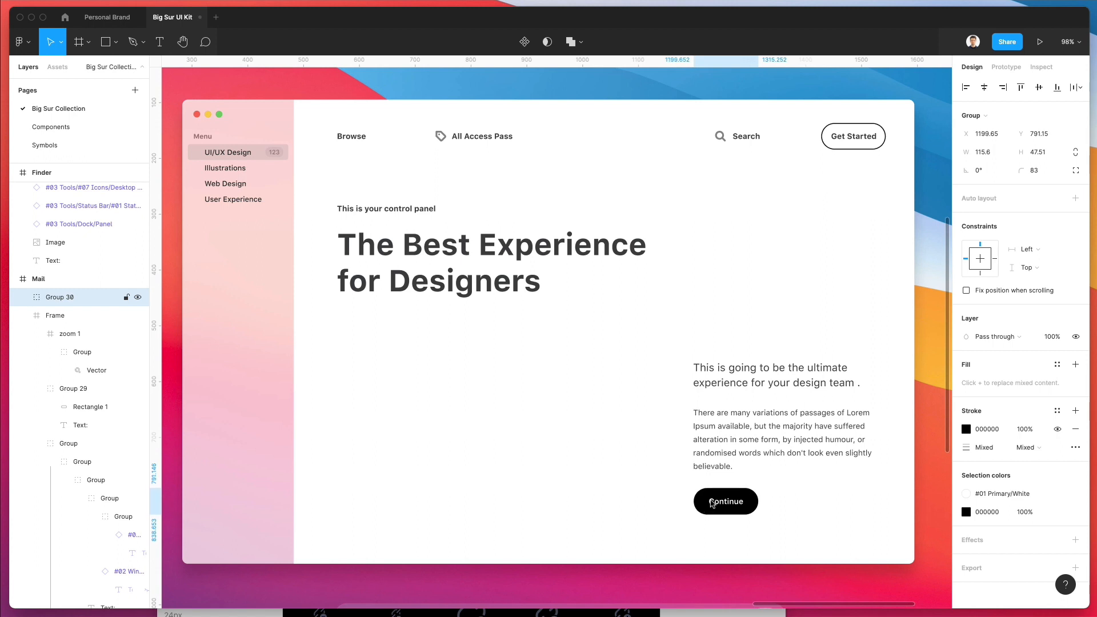
key(Down)
key(Down)
key(Down)
key(Escape)
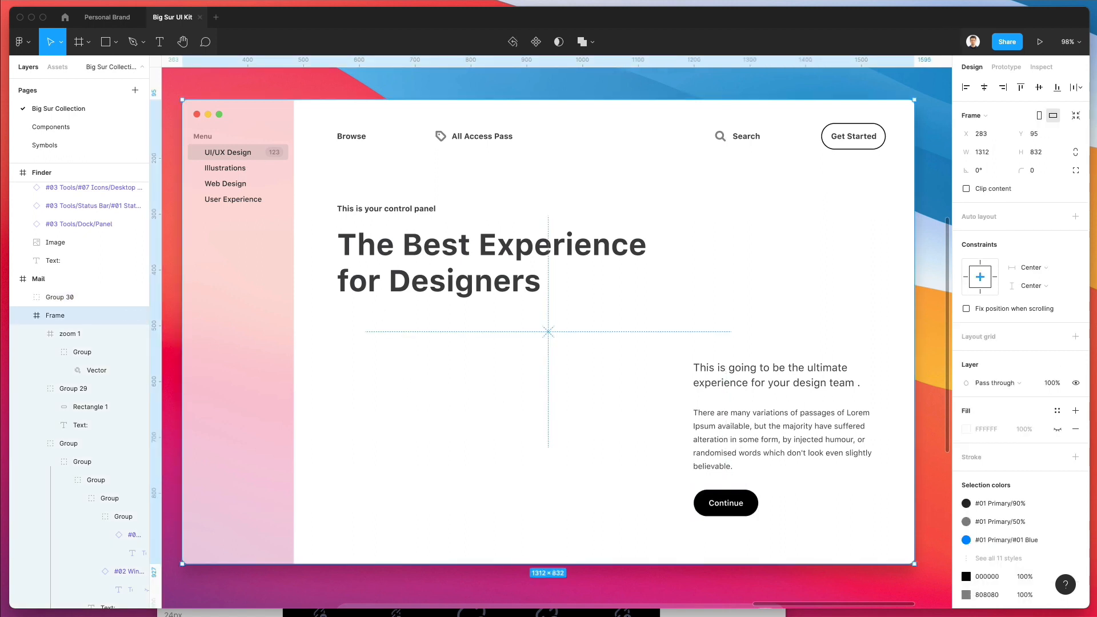
scroll(379, 395, down, 3)
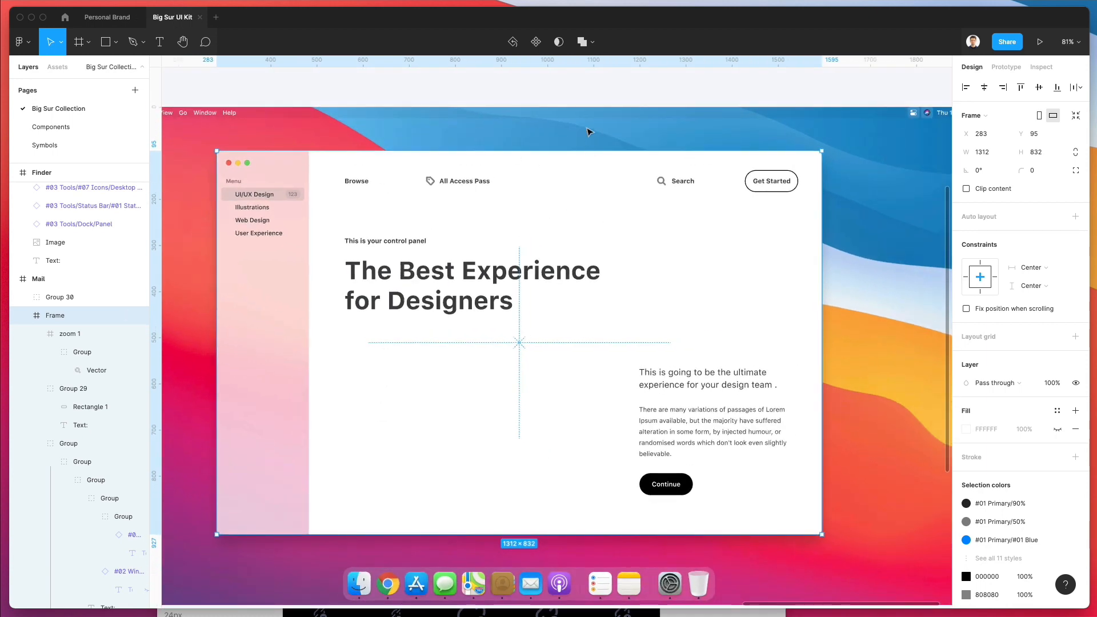
click(589, 131)
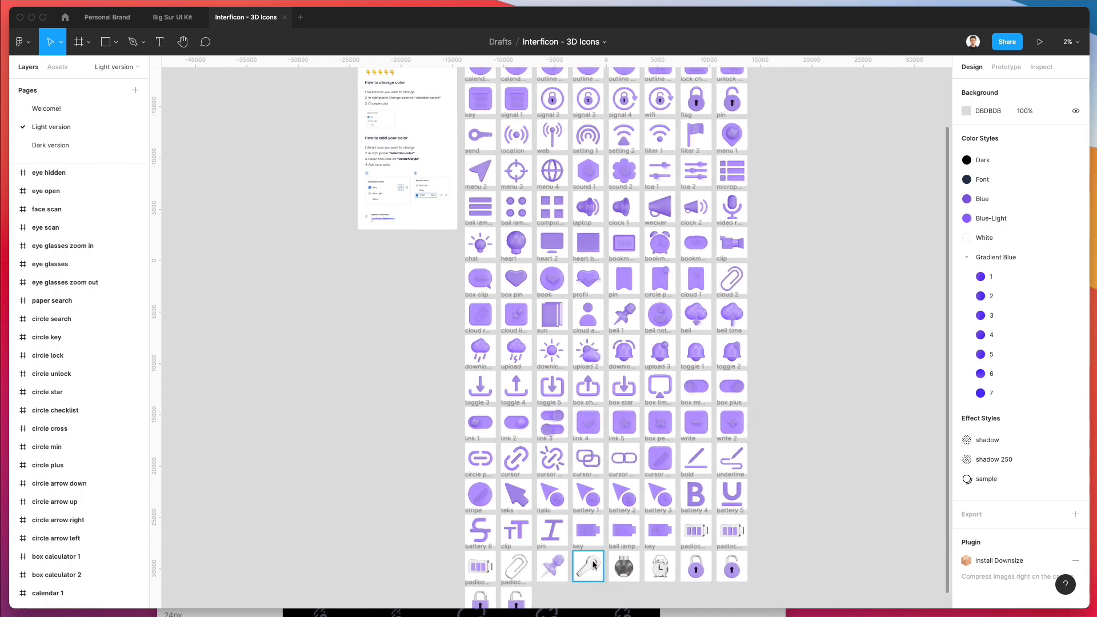
Step: Copy the silver key image from the Interficon - 3D Icons file and paste it into the Big Sur UI Kit file
scroll(593, 565, up, 5)
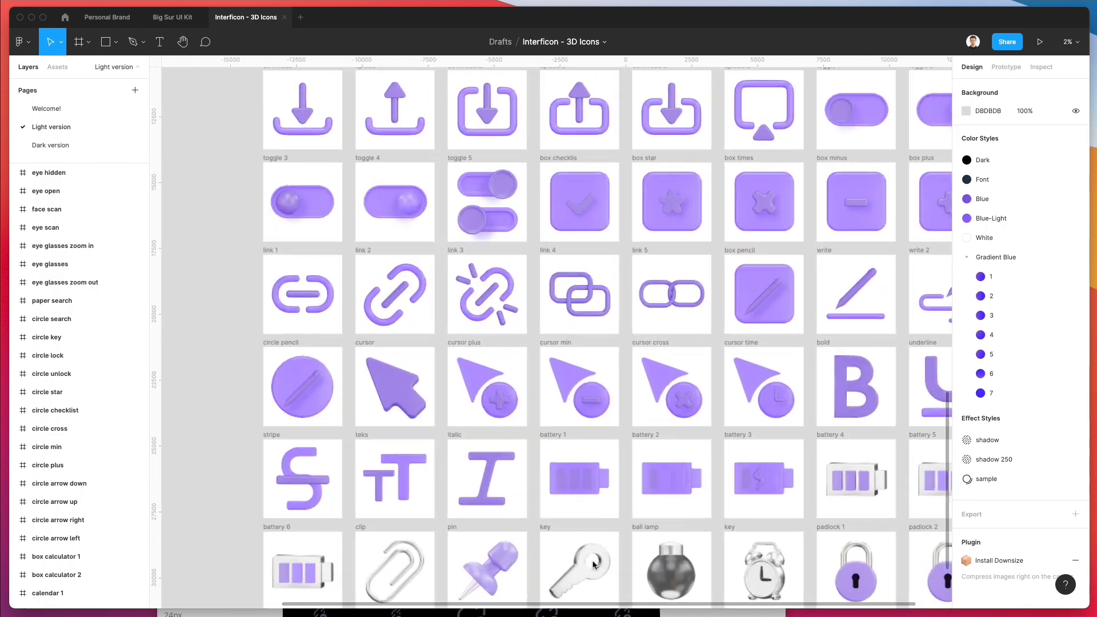
scroll(594, 557, up, 5)
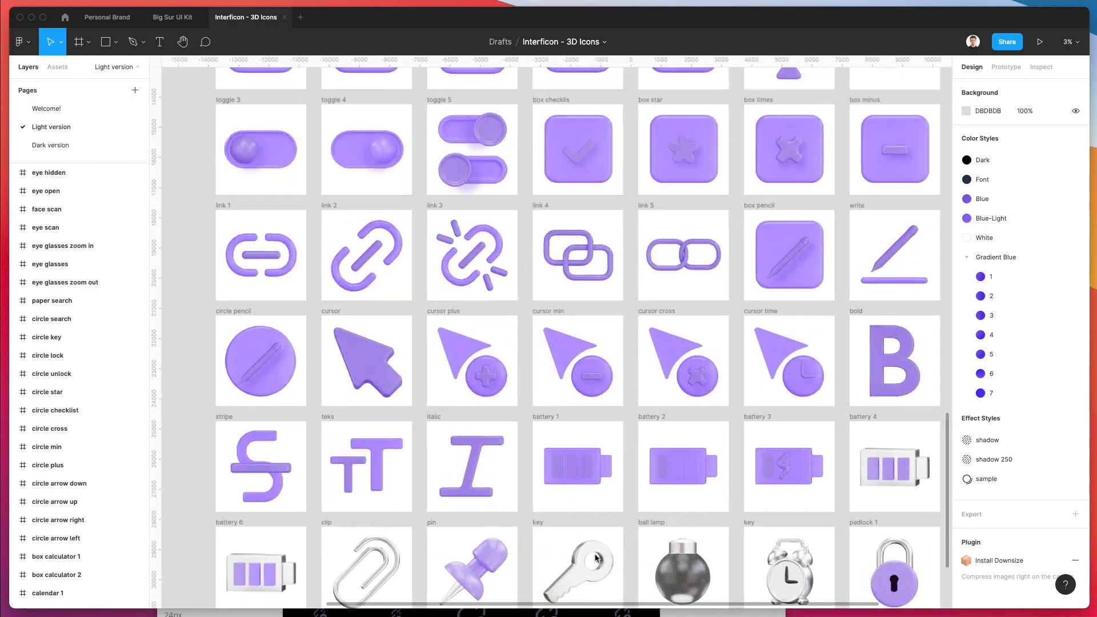
scroll(595, 558, down, 3)
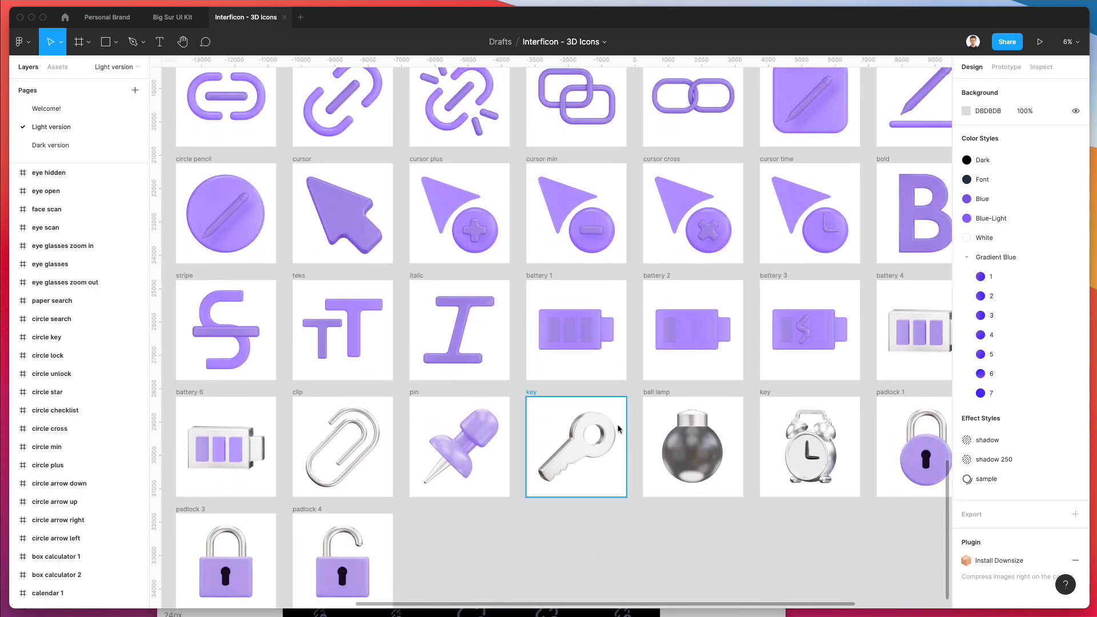
click(590, 454)
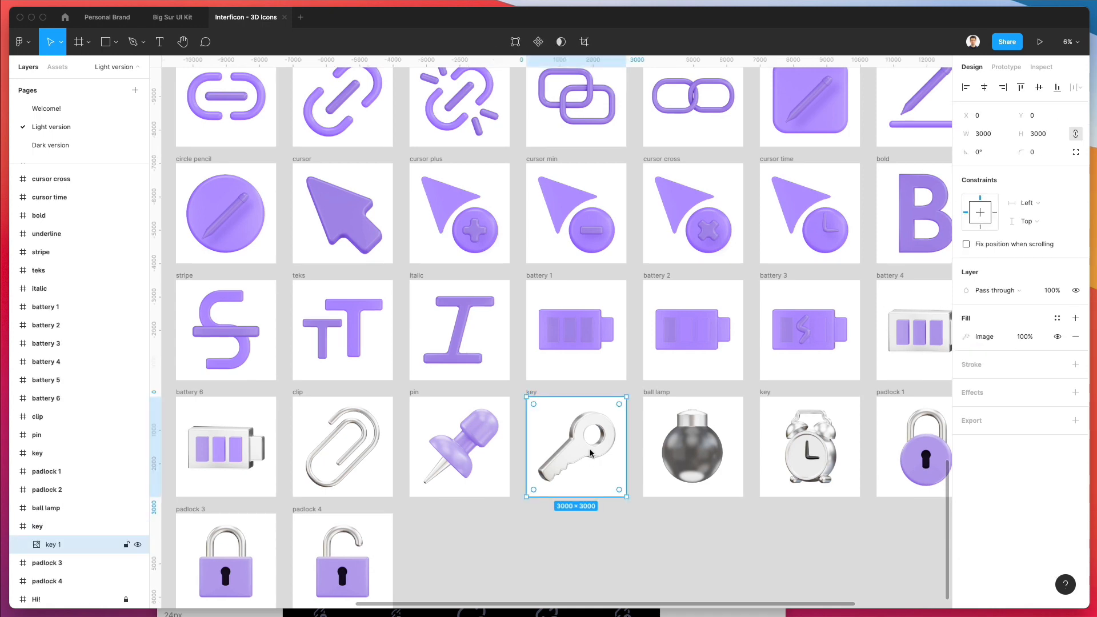
click(182, 17)
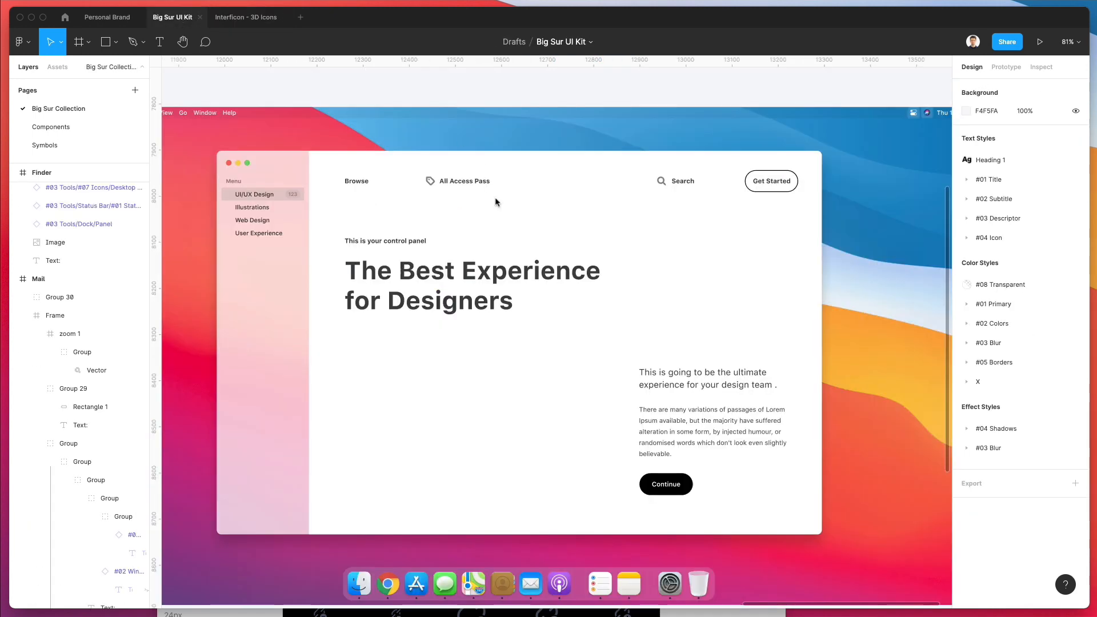
key(super+v)
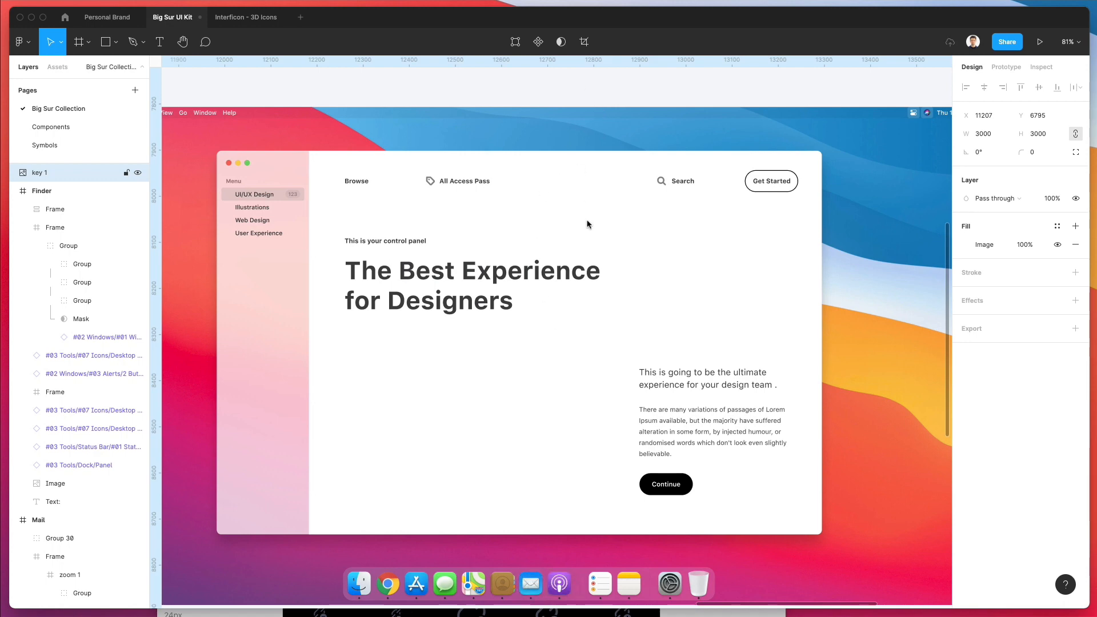
key(super+v)
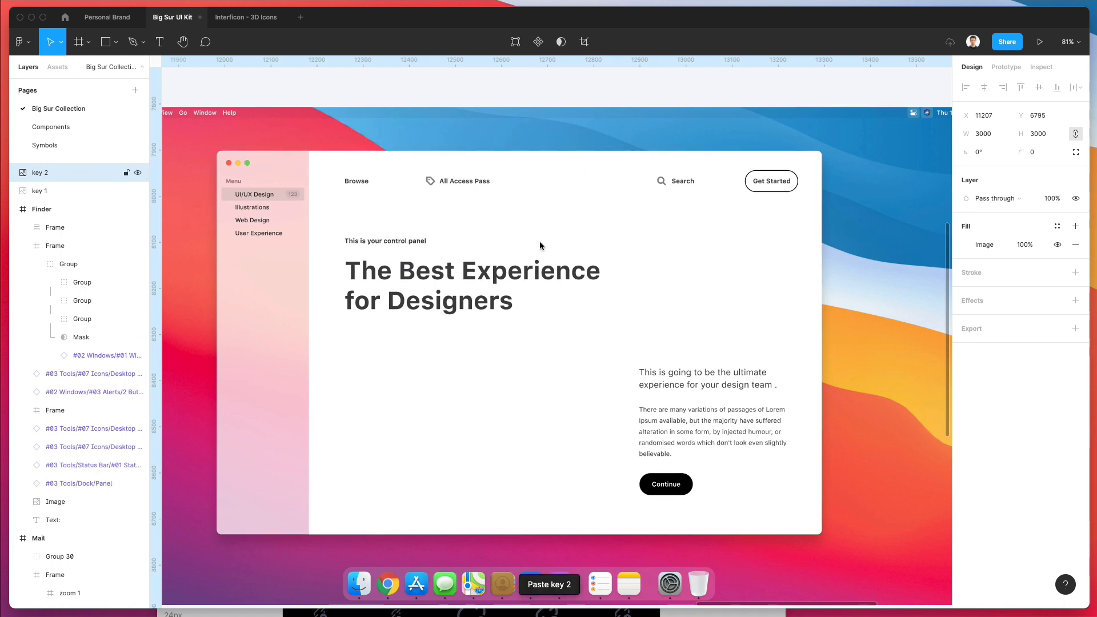
Step: Scale the pasted key image down to about 314 px square so it fits in the window's empty area below the heading
scroll(392, 225, down, 3)
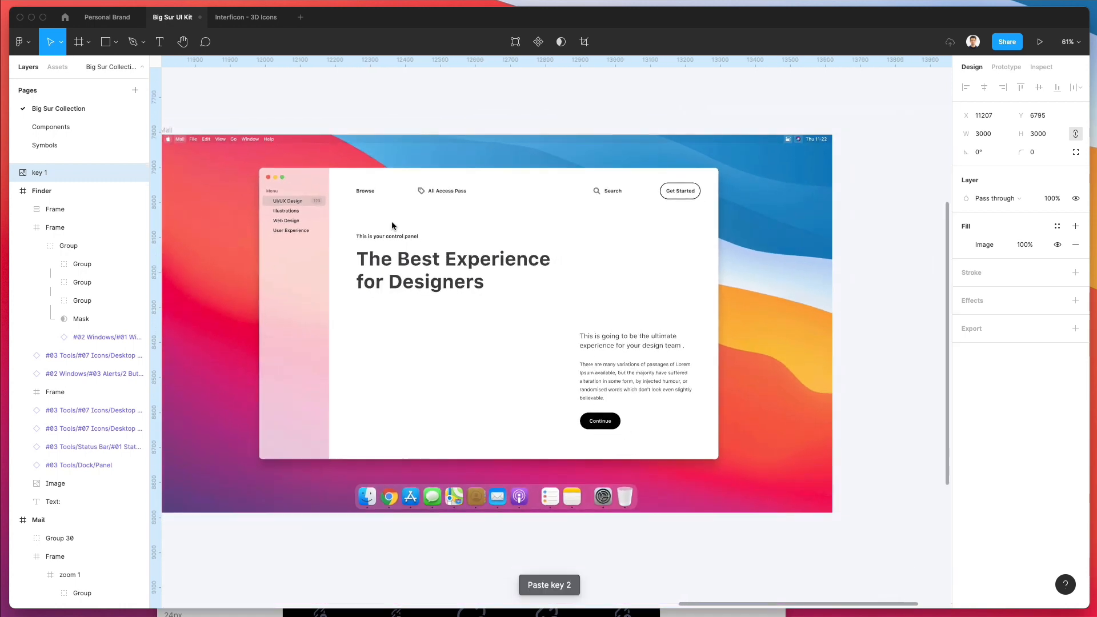
scroll(392, 225, down, 5)
scroll(392, 223, down, 5)
scroll(392, 223, down, 5)
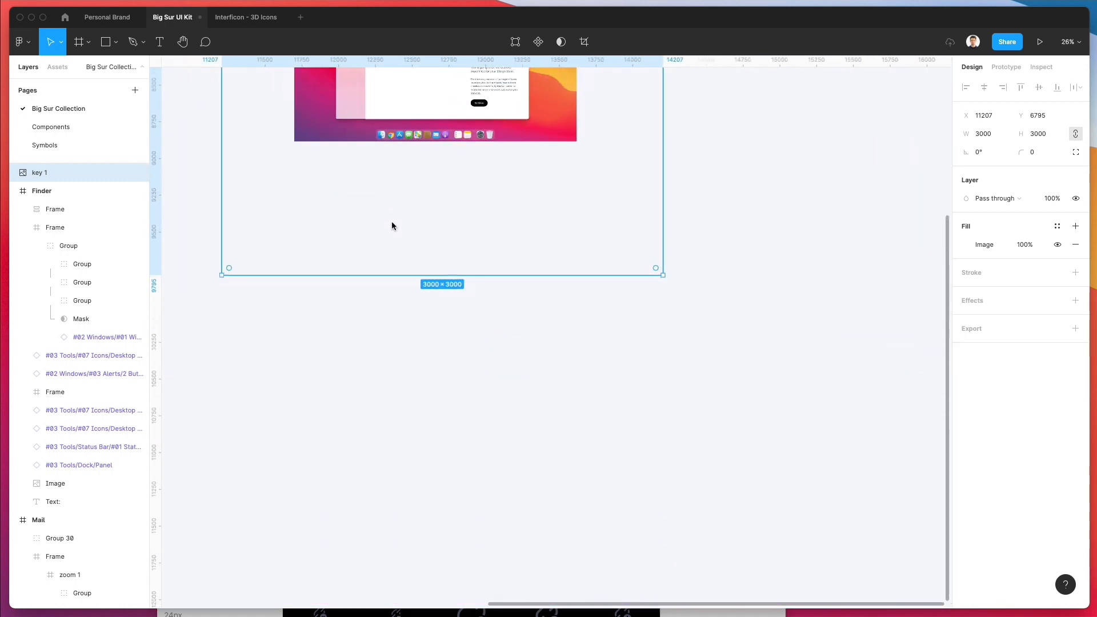
scroll(392, 223, up, 3)
scroll(588, 118, up, 5)
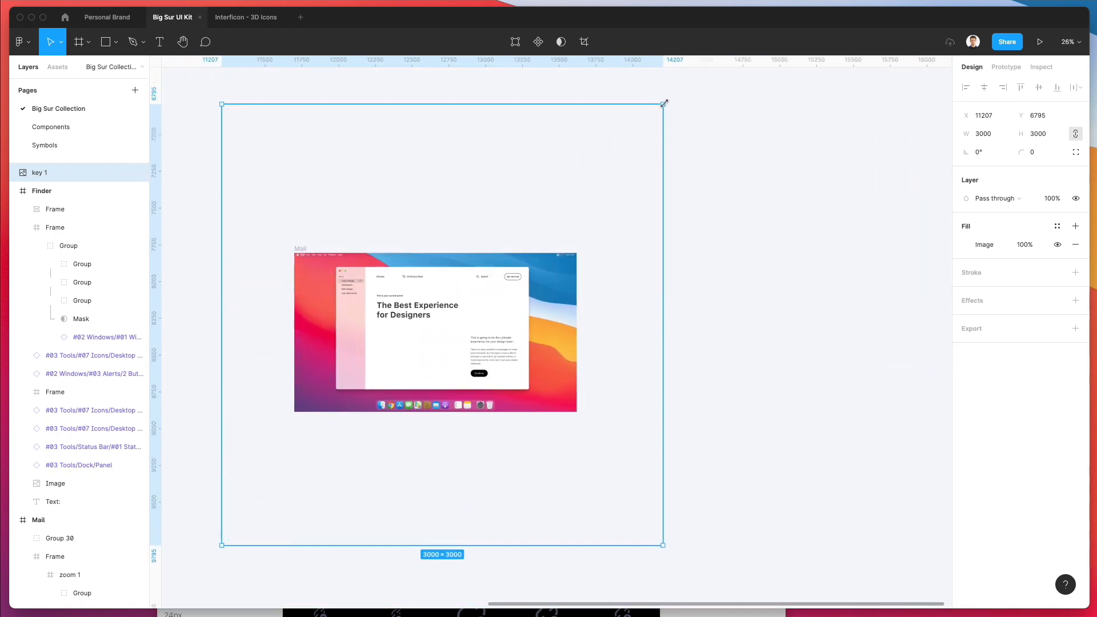
drag(663, 104, 352, 367)
scroll(442, 332, up, 5)
scroll(296, 368, up, 3)
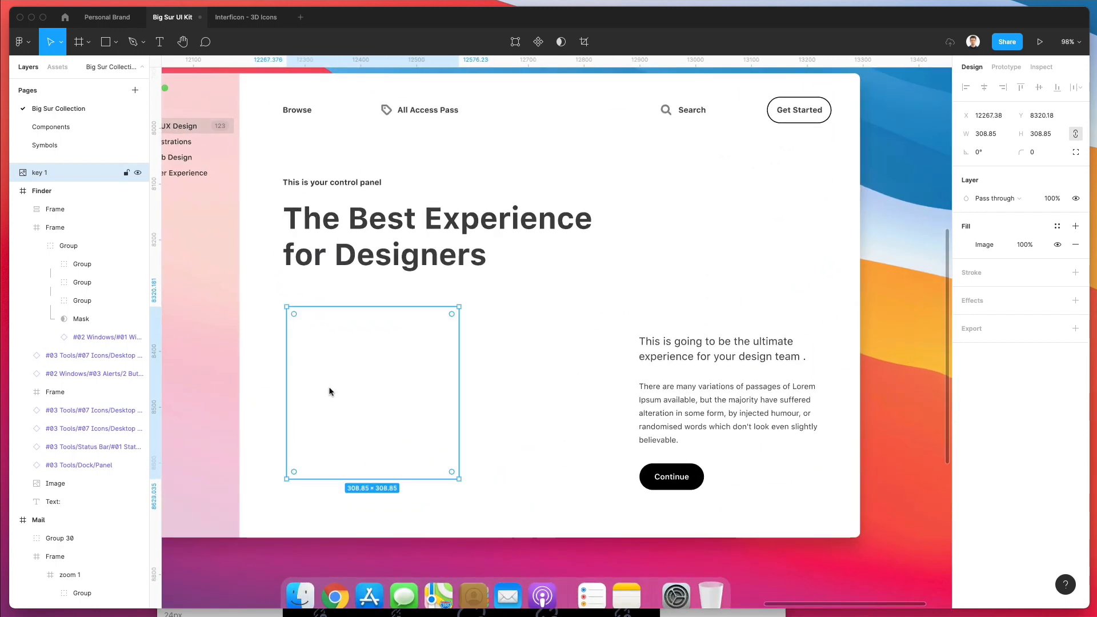
scroll(329, 391, up, 1)
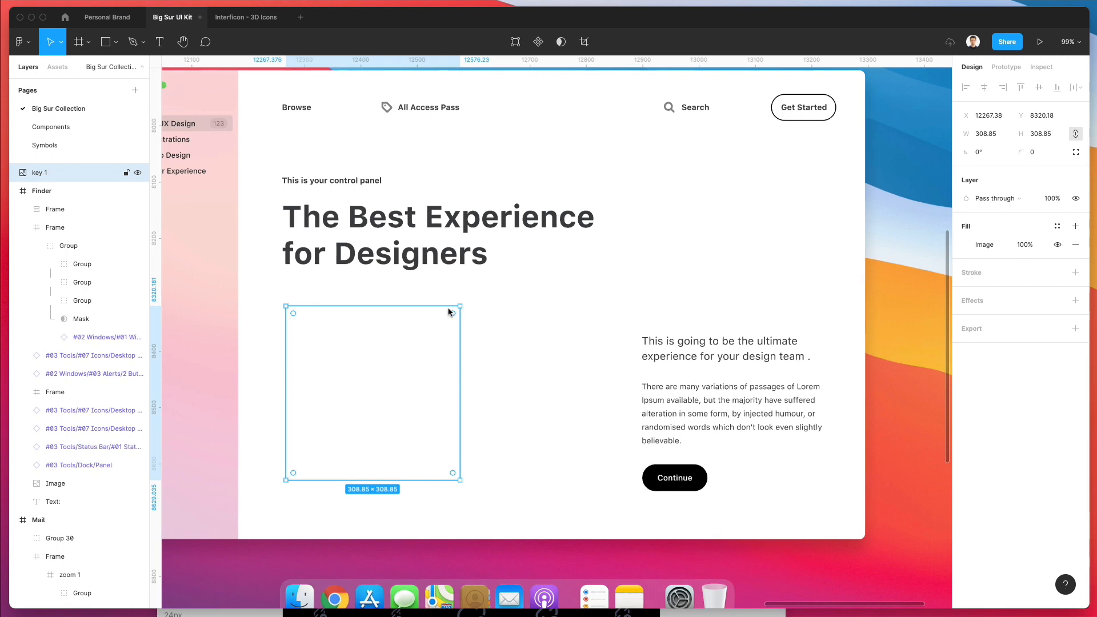
drag(459, 307, 463, 309)
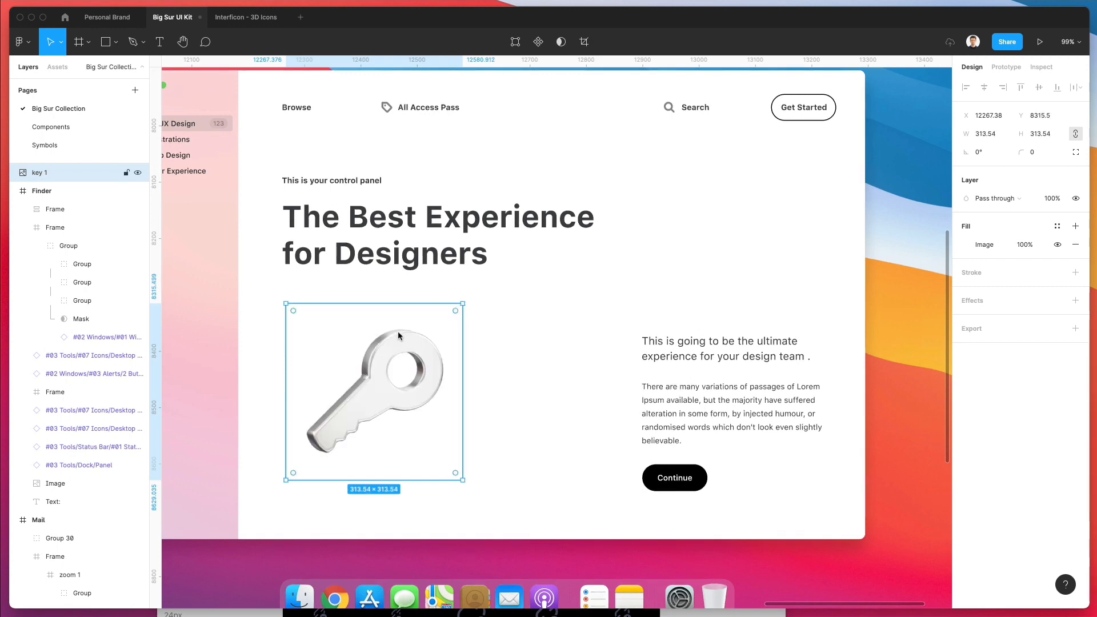
Step: Reposition the key image under the heading, beside the description text, and enlarge it to about 371 px square
scroll(410, 354, down, 3)
drag(410, 354, 399, 367)
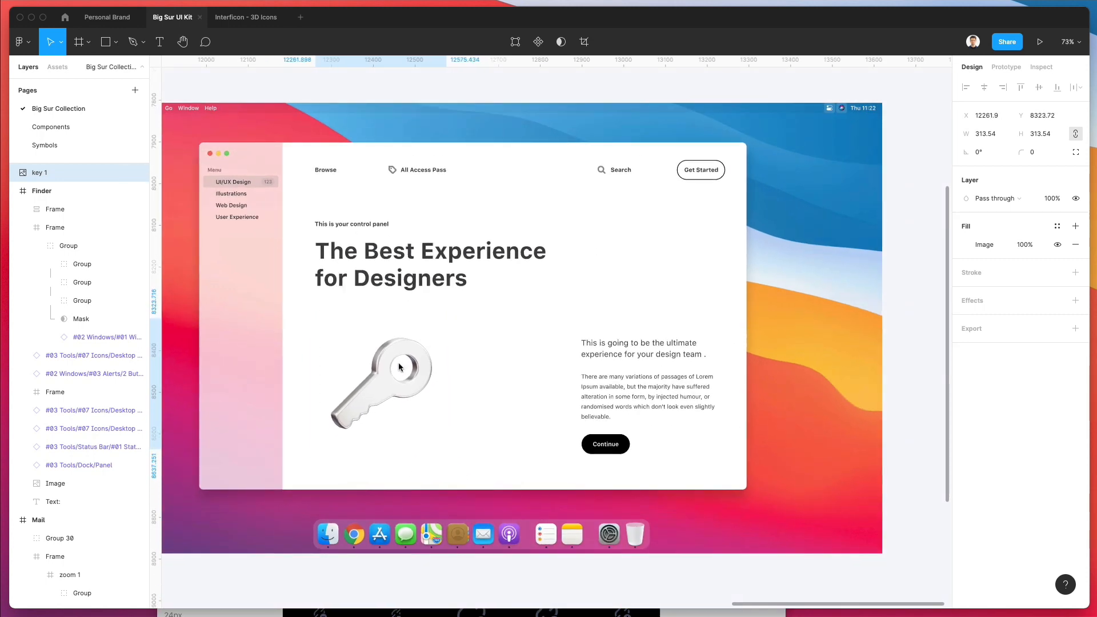
mouse_move(449, 316)
mouse_down()
mouse_move(470, 297)
mouse_move(458, 309)
mouse_up()
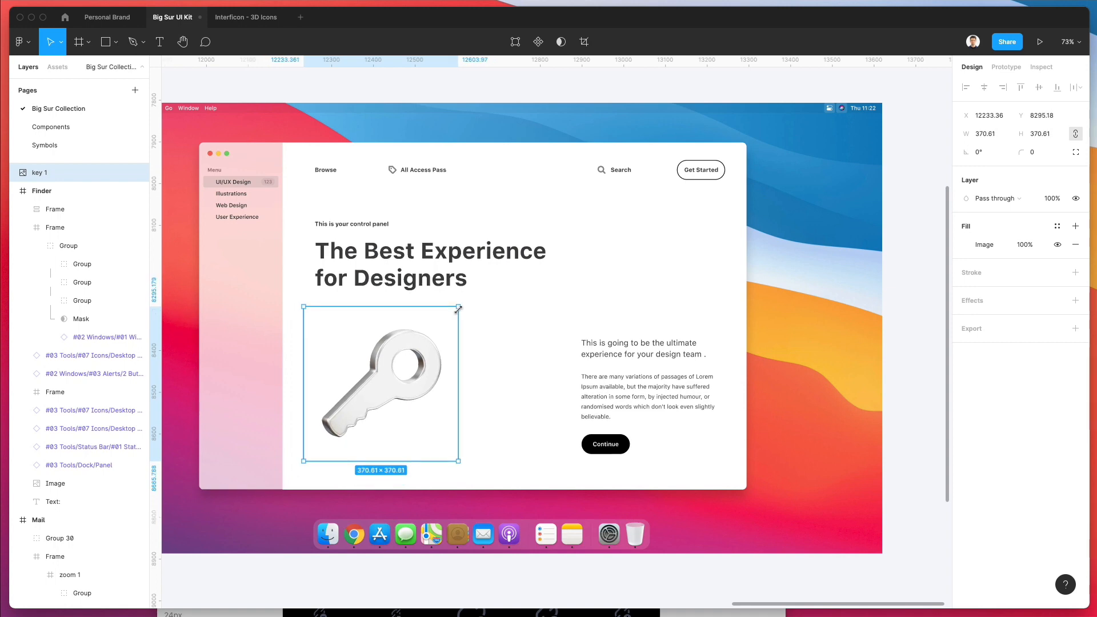
drag(408, 371, 403, 373)
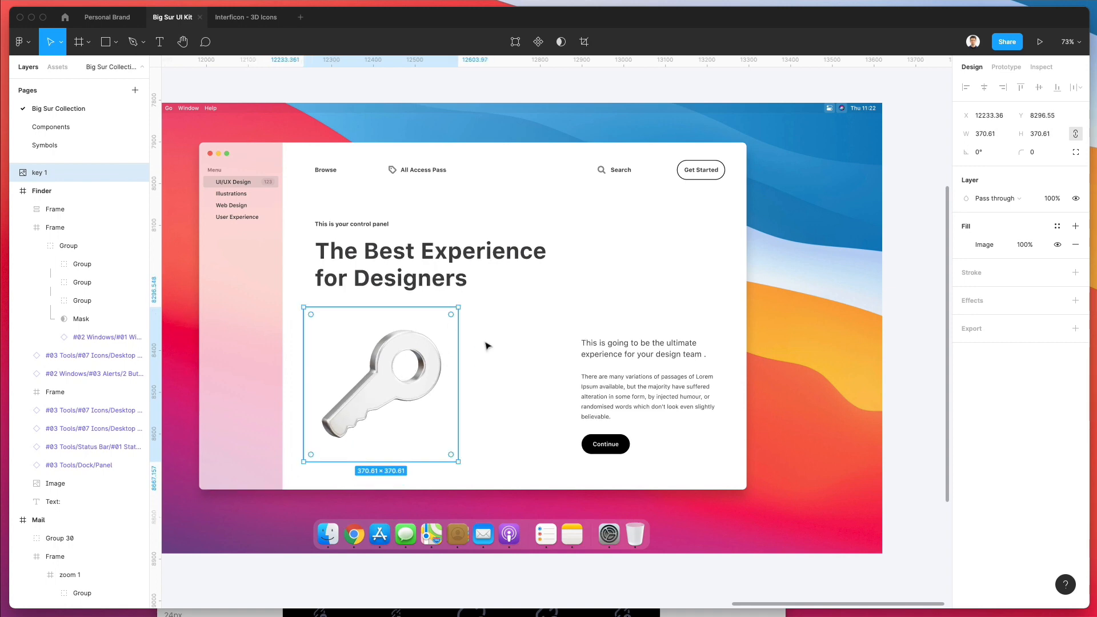
click(543, 301)
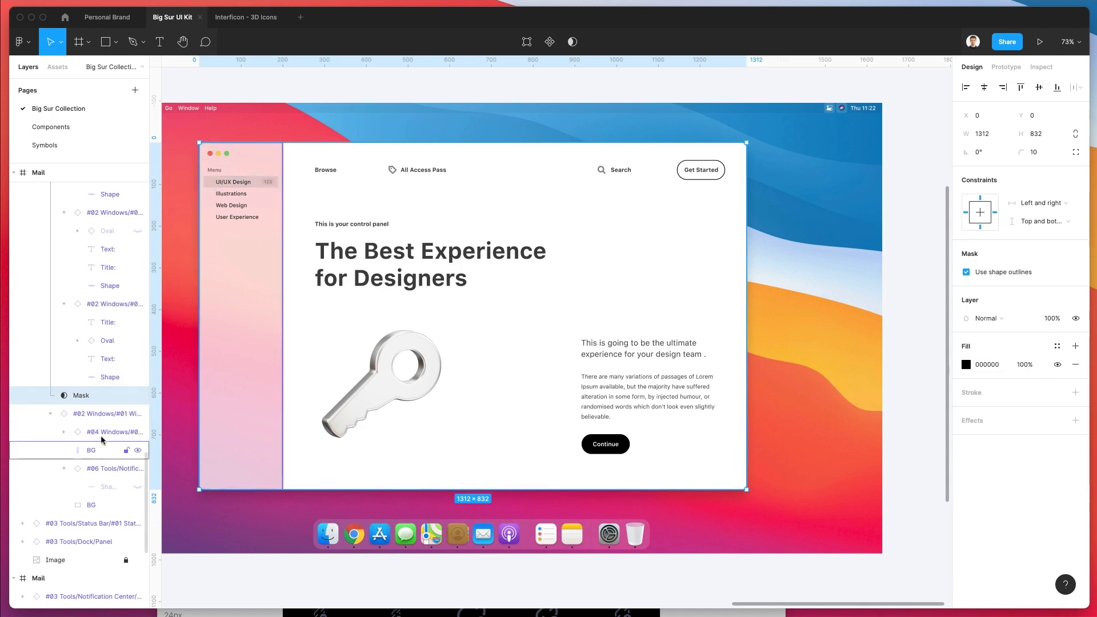
click(103, 413)
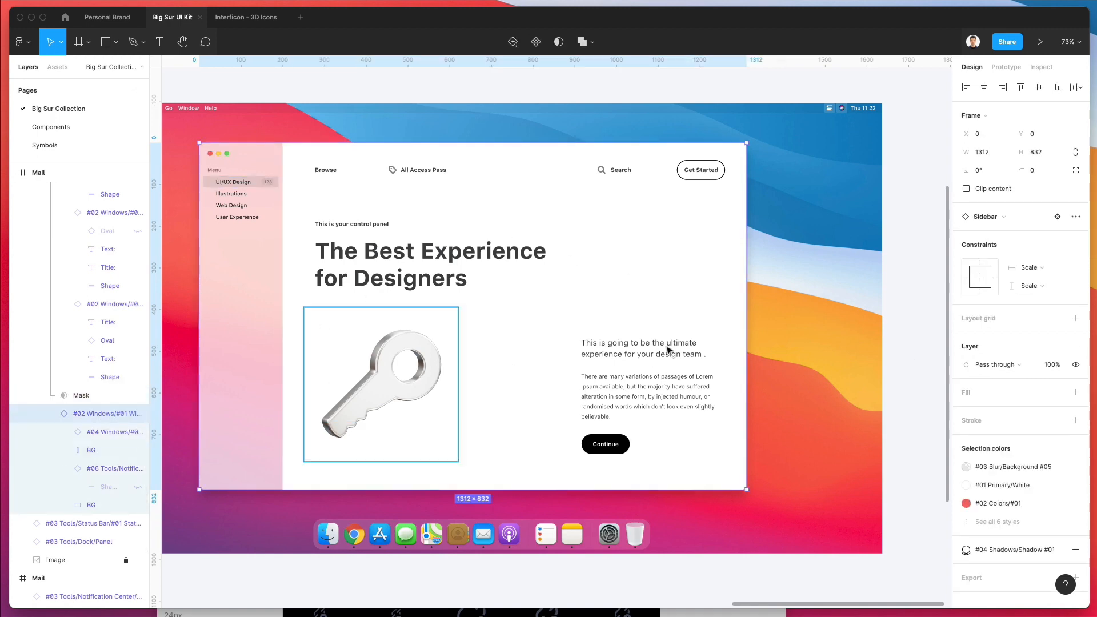
click(992, 398)
click(1075, 393)
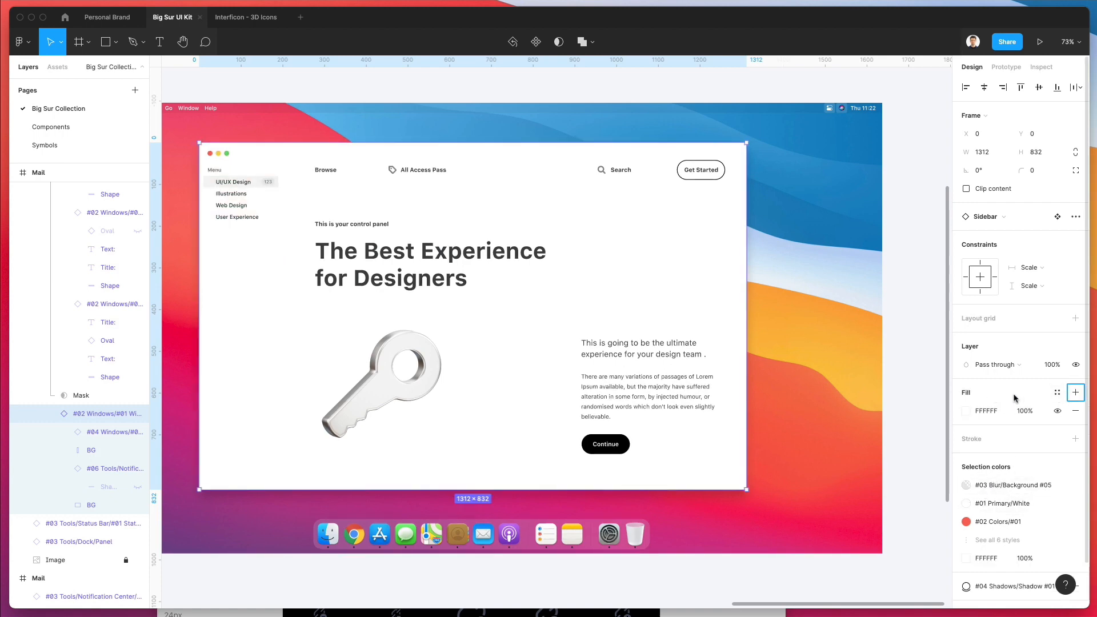
click(964, 411)
drag(885, 387, 840, 378)
key(super+z)
click(693, 375)
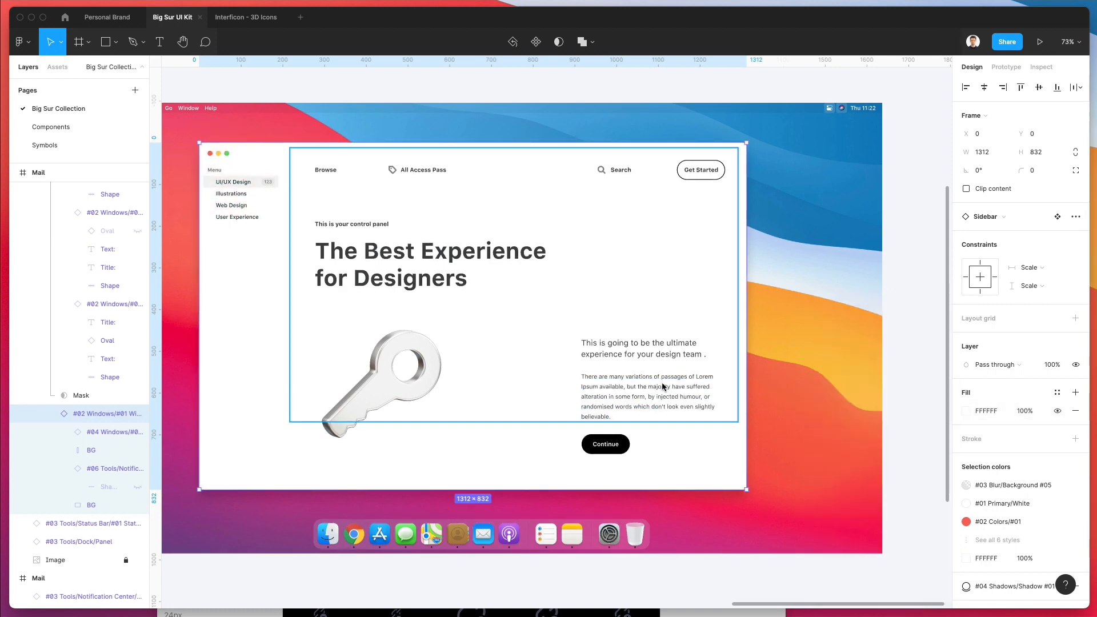
click(733, 236)
key(super+z)
key(super+z)
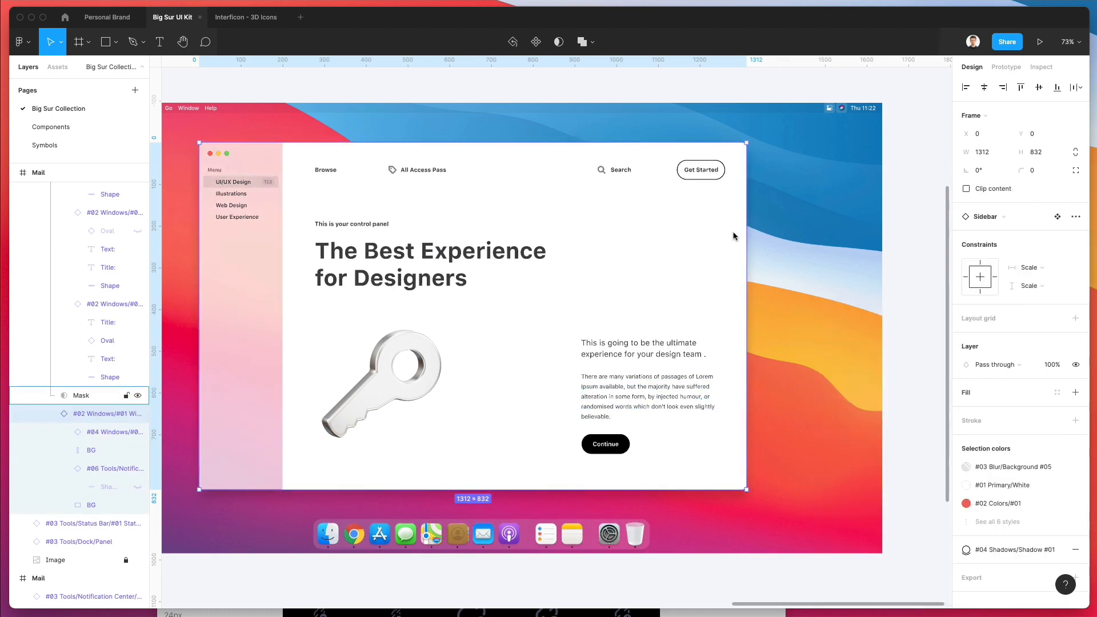
click(741, 267)
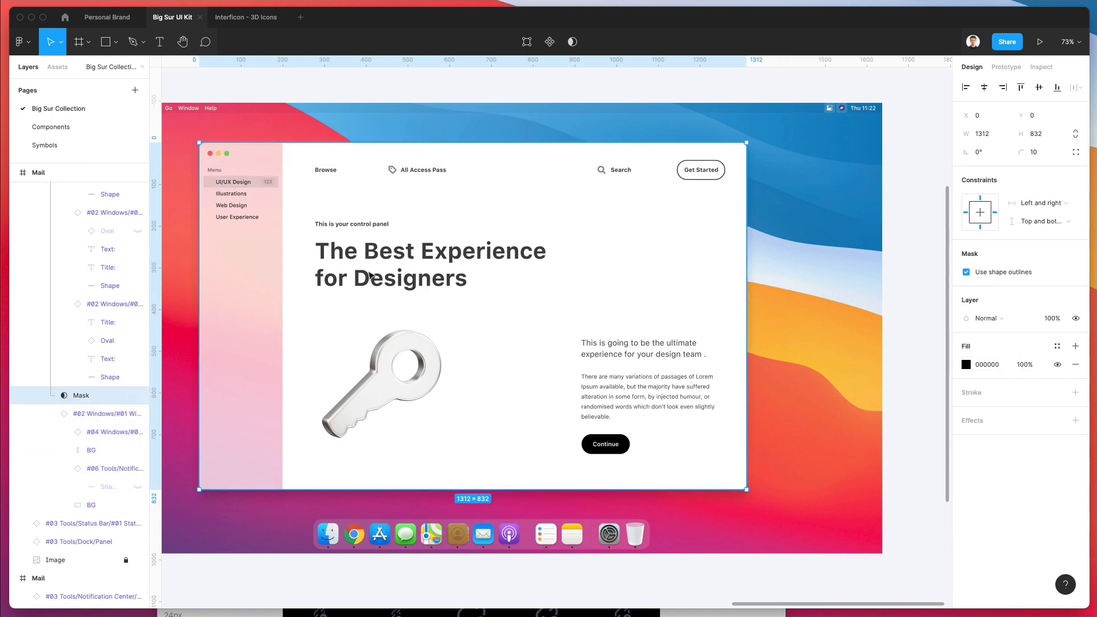
click(594, 88)
Step: Draw a horizontal line about 394 px long from beside the hero heading to the window's right edge
scroll(595, 88, left, 3)
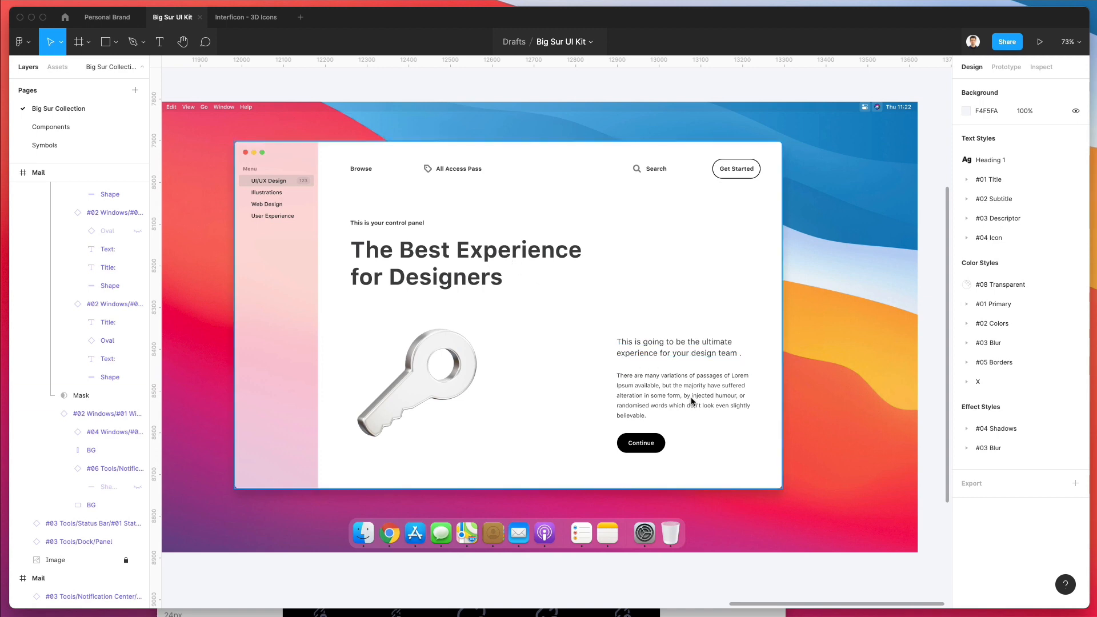
key(l)
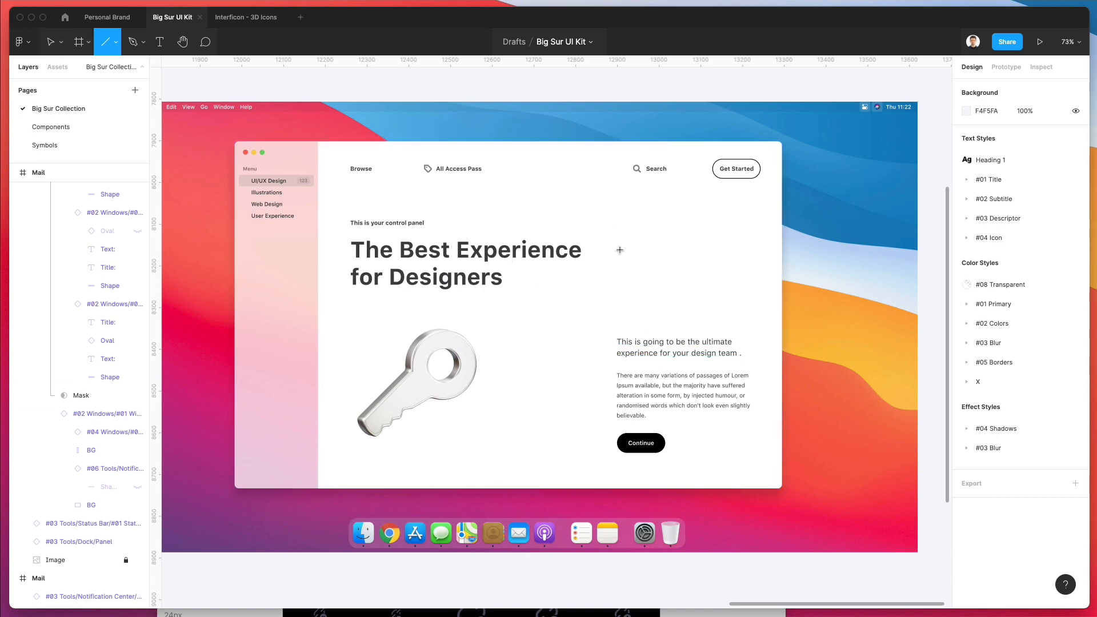
drag(619, 250, 782, 247)
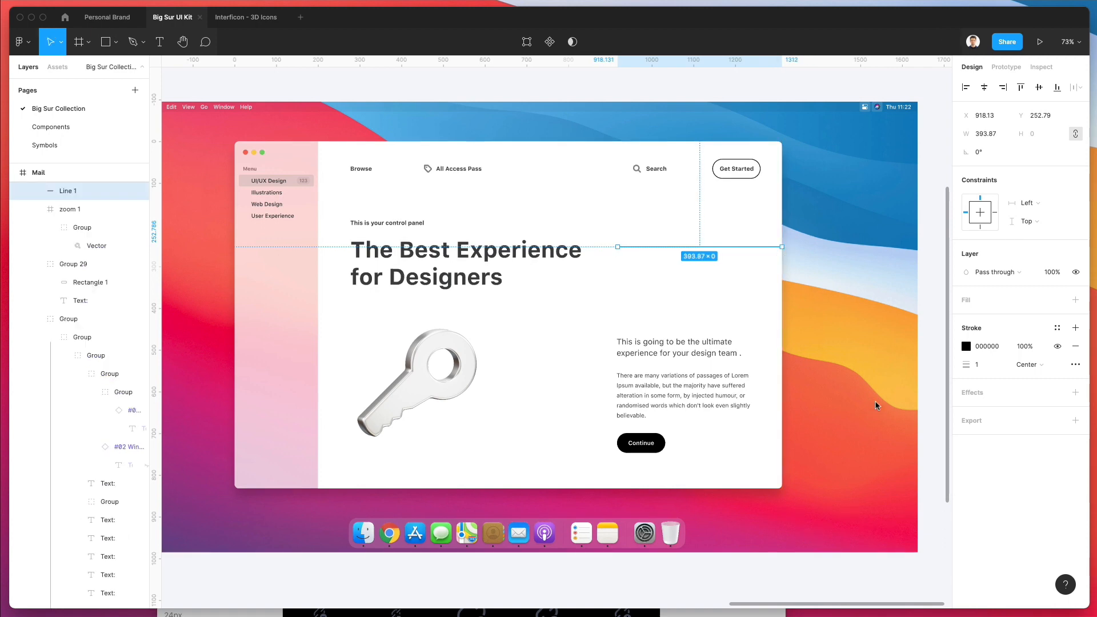
Step: Give the line's stroke a linear black-to-transparent gradient and stretch the gradient along the line's full length
click(966, 347)
click(832, 310)
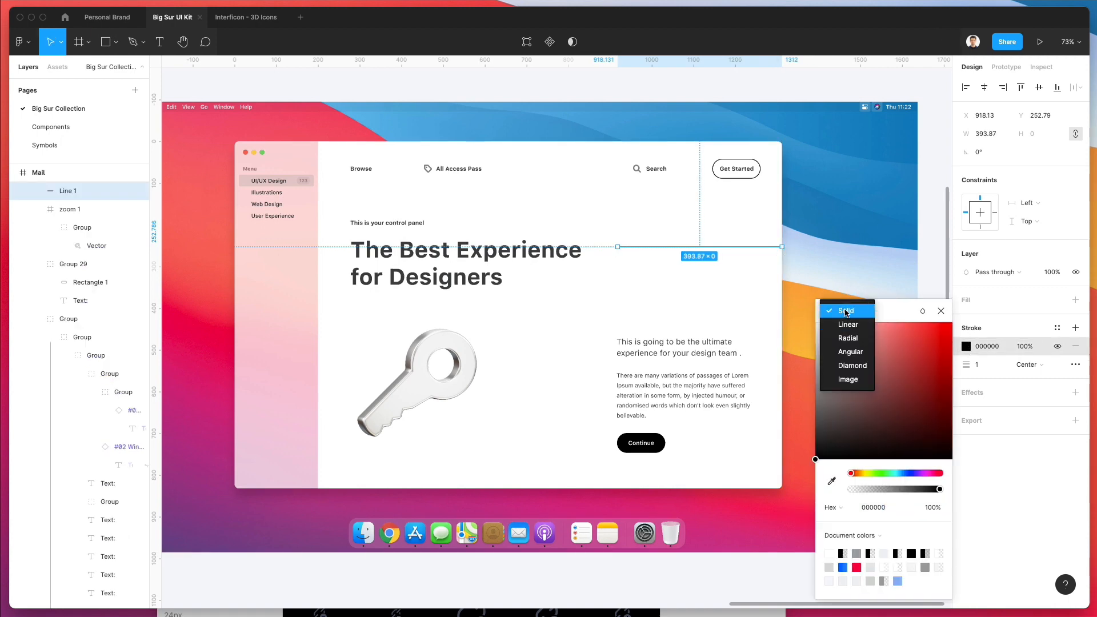
click(849, 325)
drag(697, 251, 651, 253)
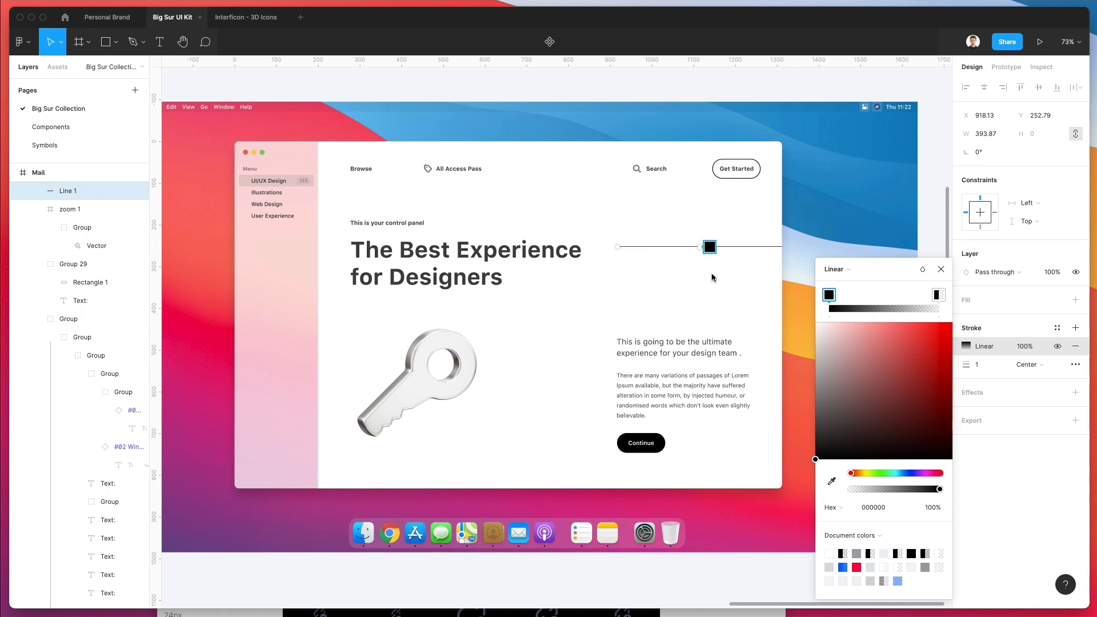
click(936, 295)
scroll(703, 260, up, 5)
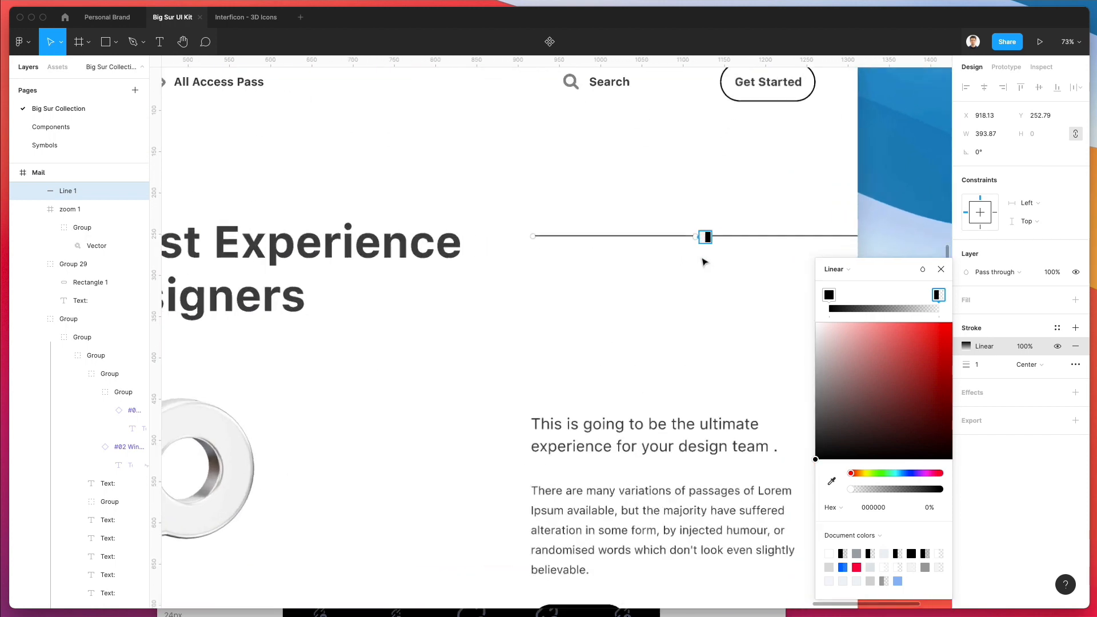
drag(694, 234, 496, 235)
drag(695, 233, 895, 236)
click(941, 270)
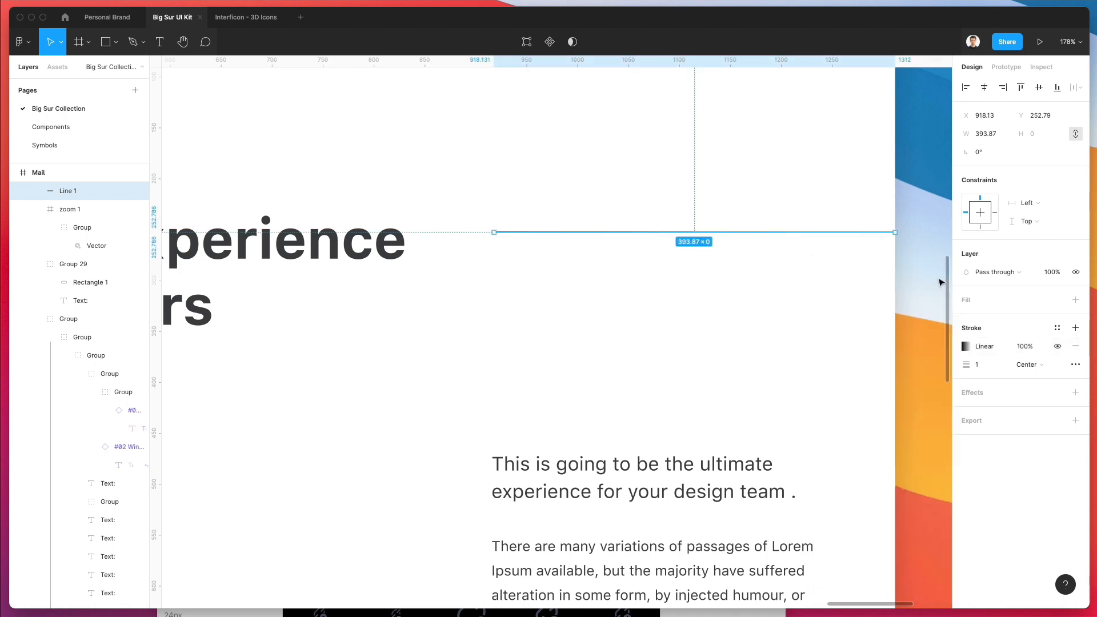
Step: Flip the gradient line horizontally so it fades toward the heading, and set its opacity to 20%
click(699, 239)
click(699, 233)
key(shift+h)
key(3)
scroll(722, 233, down, 5)
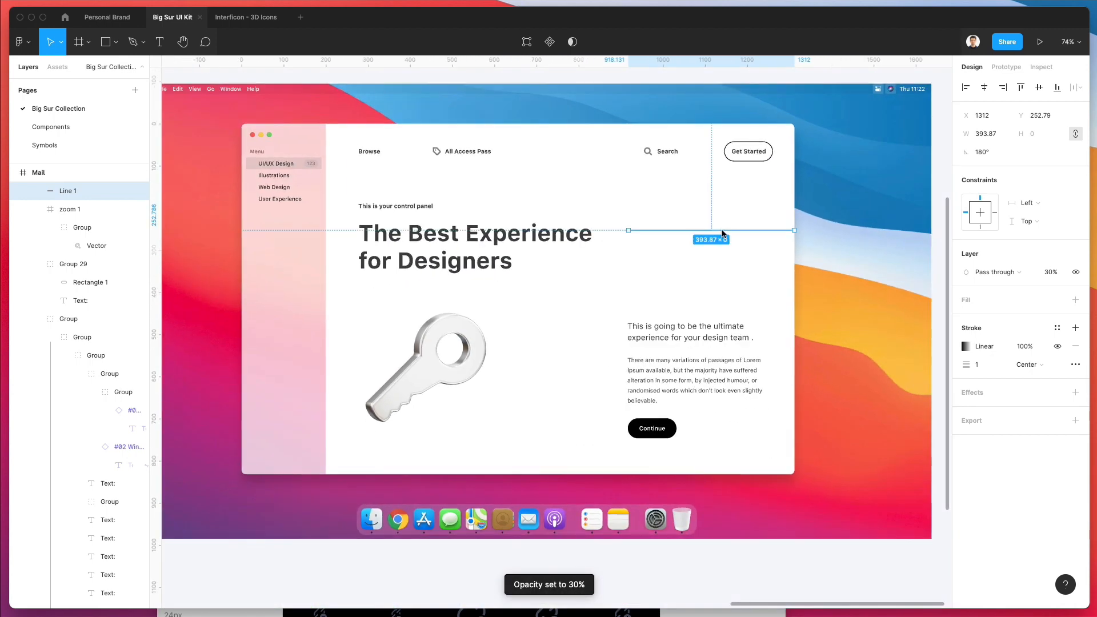
key(1)
key(2)
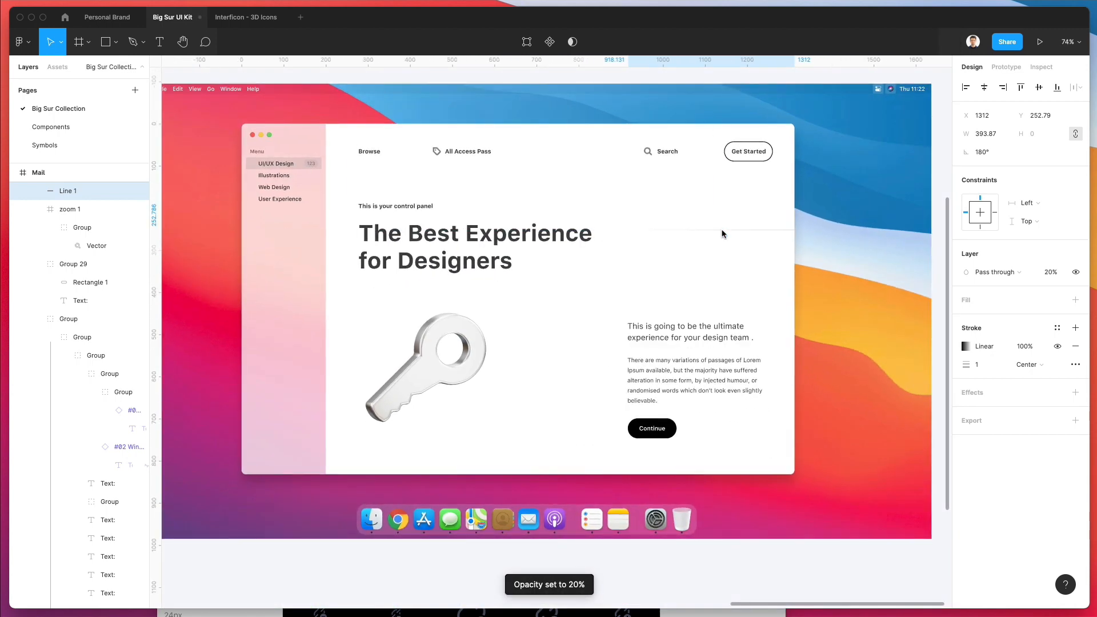
Step: Nudge the faded line beside the heading down by 11 px
scroll(722, 233, down, 2)
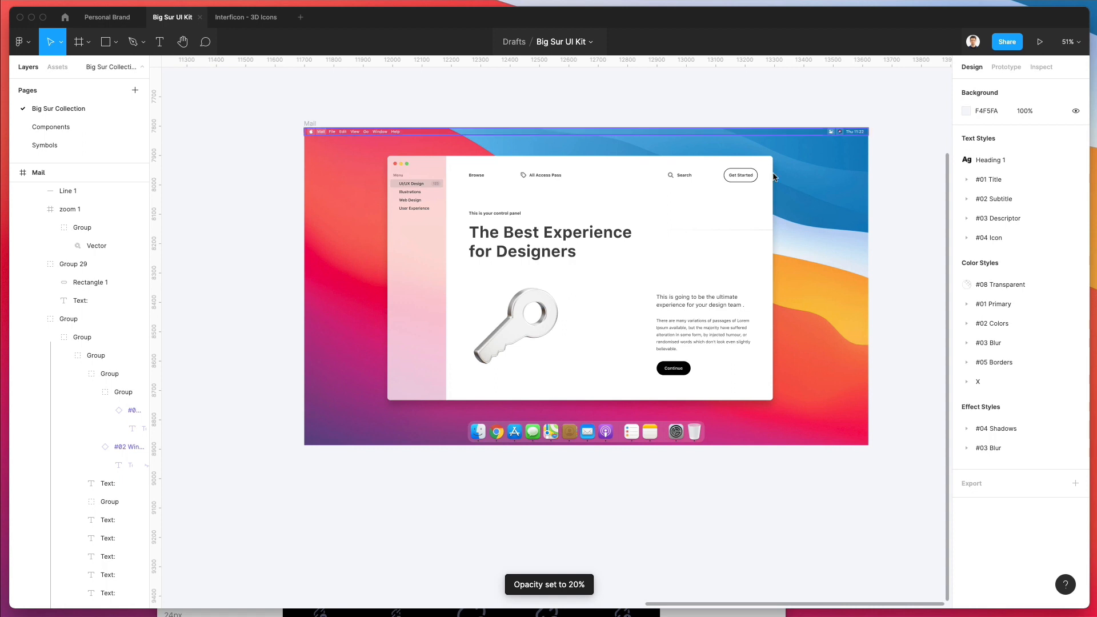
click(750, 231)
key(shift+Down)
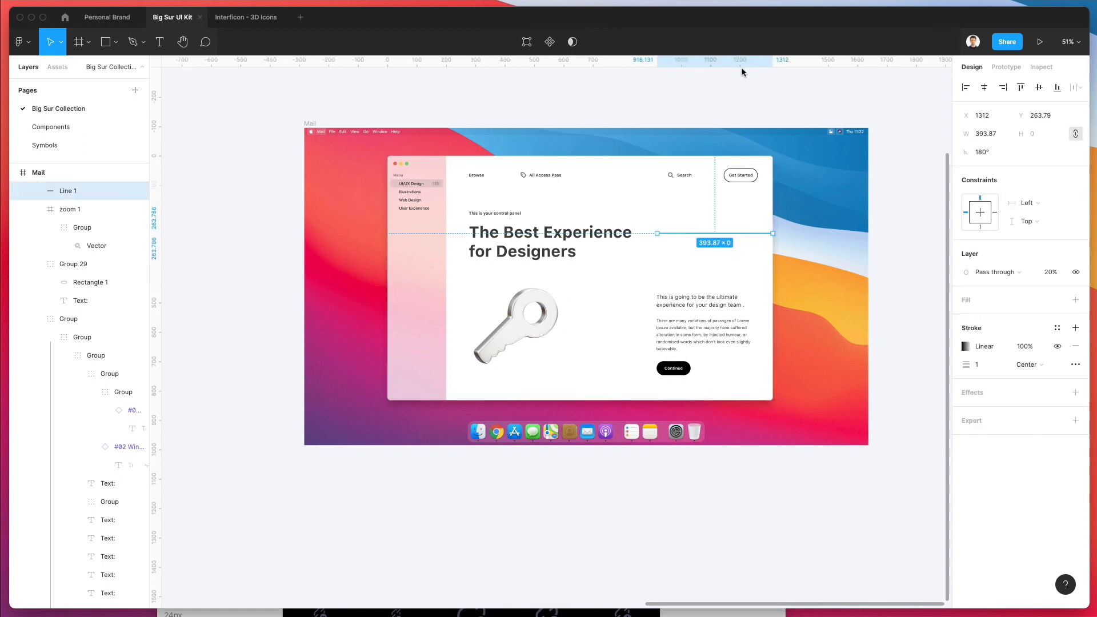
Step: Set the "This is your control panel" text above the heading to Regular weight and clear the selection
scroll(636, 147, up, 5)
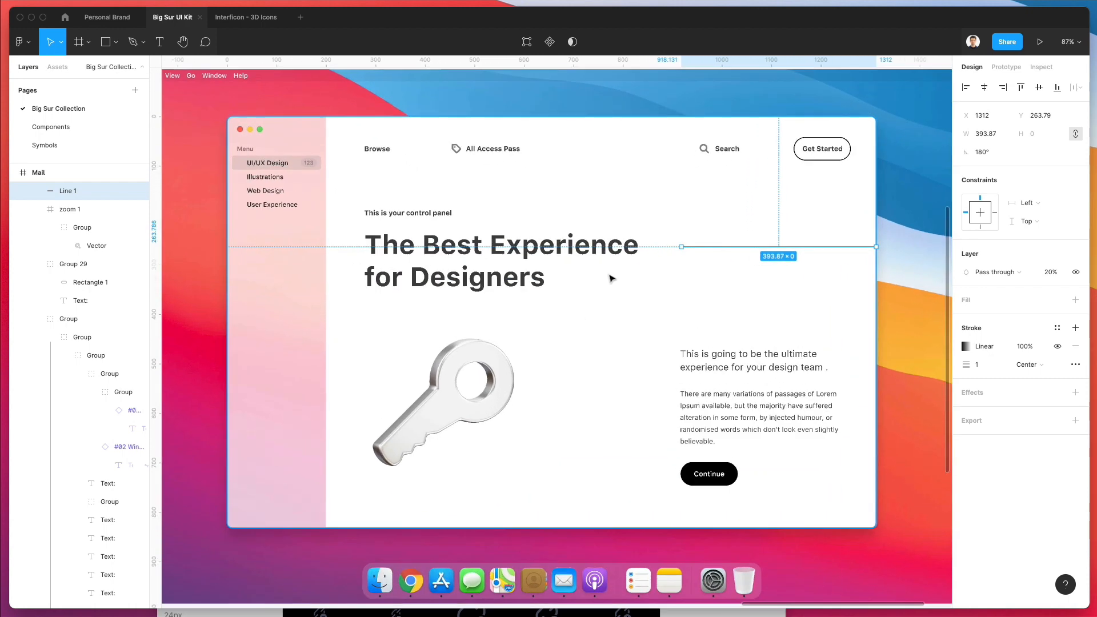
click(434, 214)
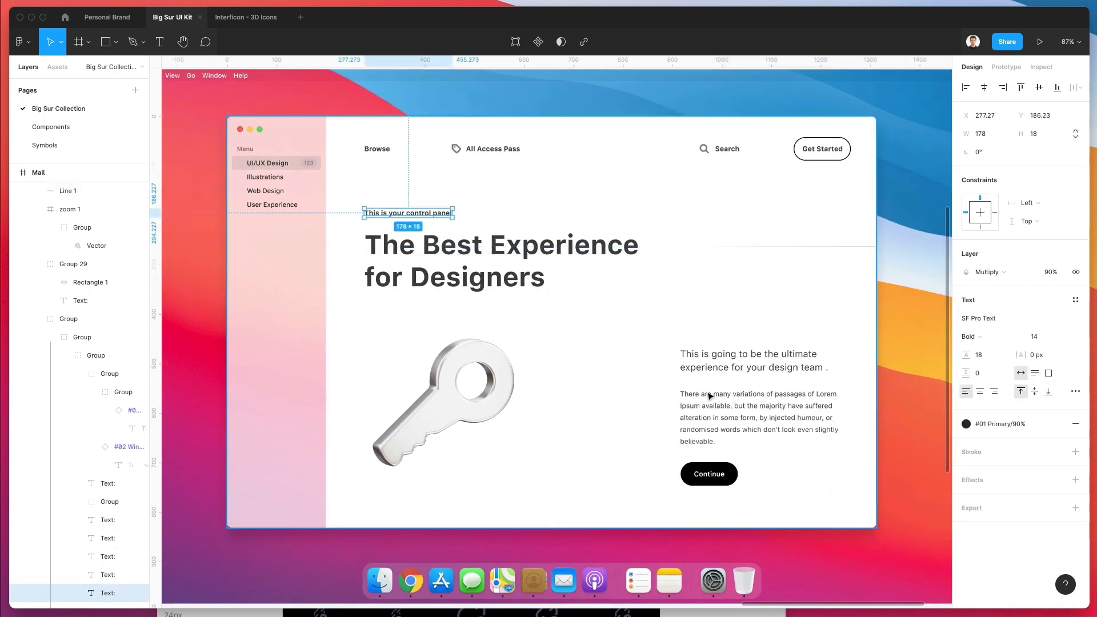
click(985, 336)
click(988, 294)
scroll(582, 123, up, 2)
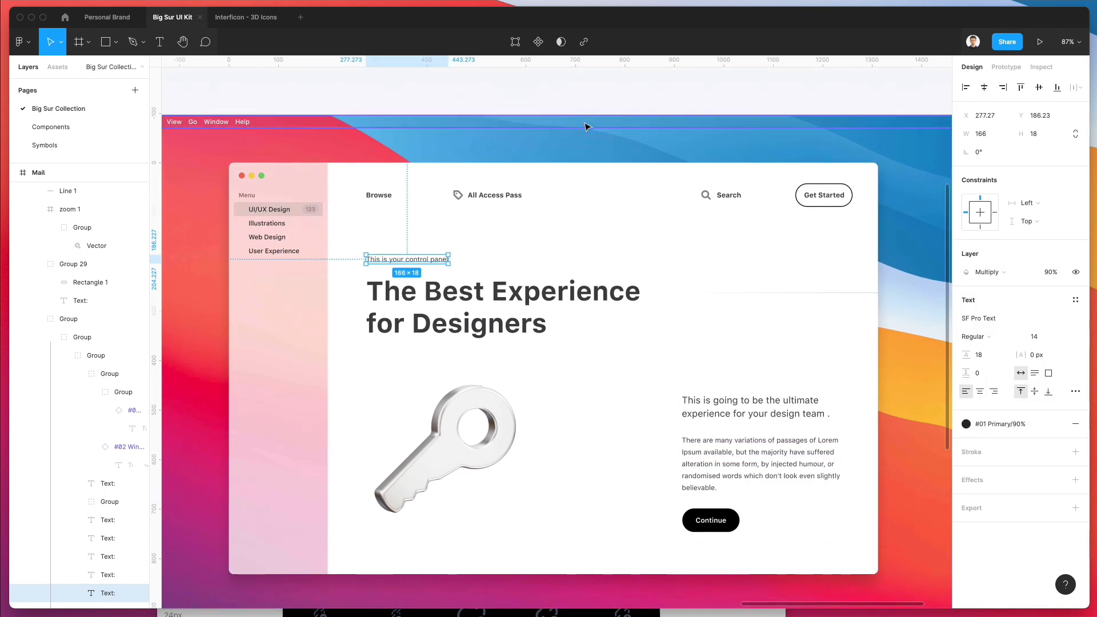
scroll(586, 126, up, 1)
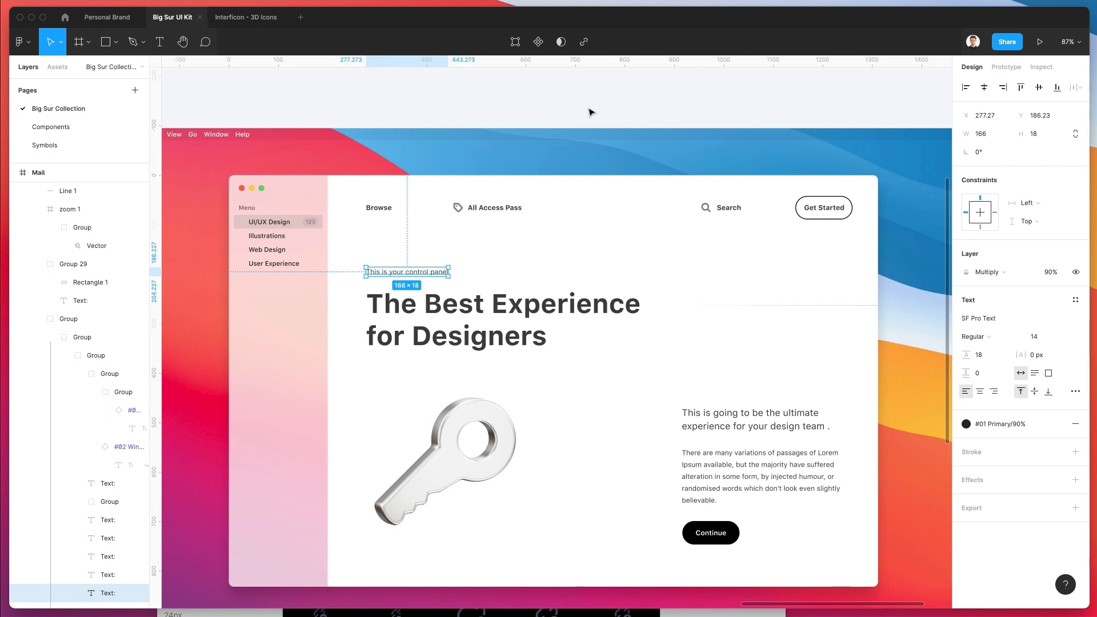
click(590, 110)
scroll(595, 115, down, 1)
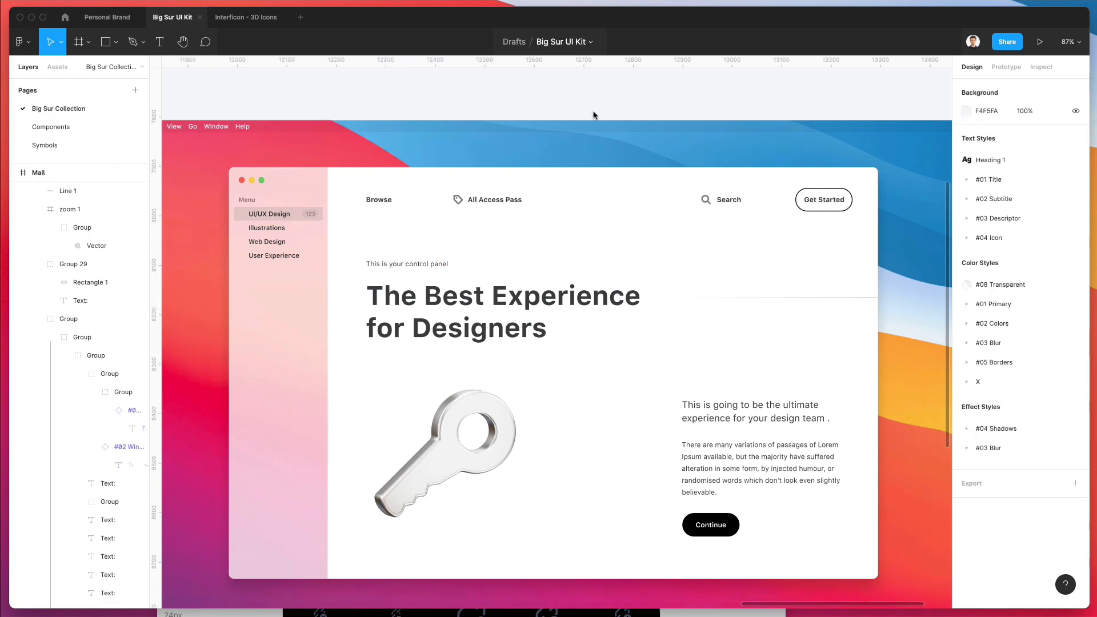
Step: Nudge the key image 5 px left and 3 px down under the heading, and clear the selection
scroll(595, 116, down, 2)
click(513, 359)
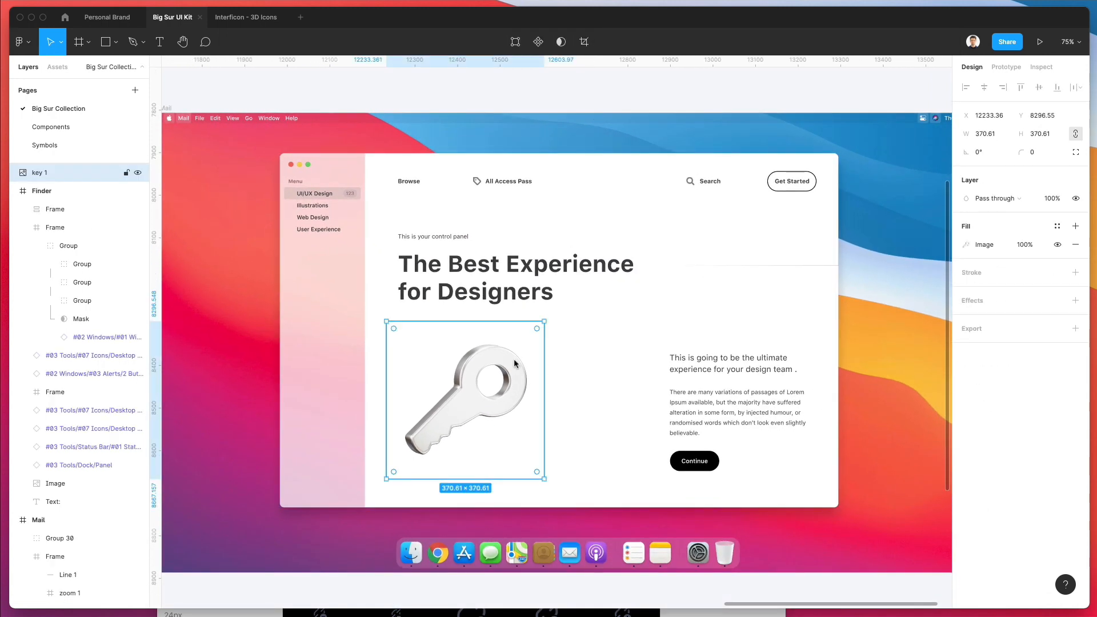
key(Down)
key(Right)
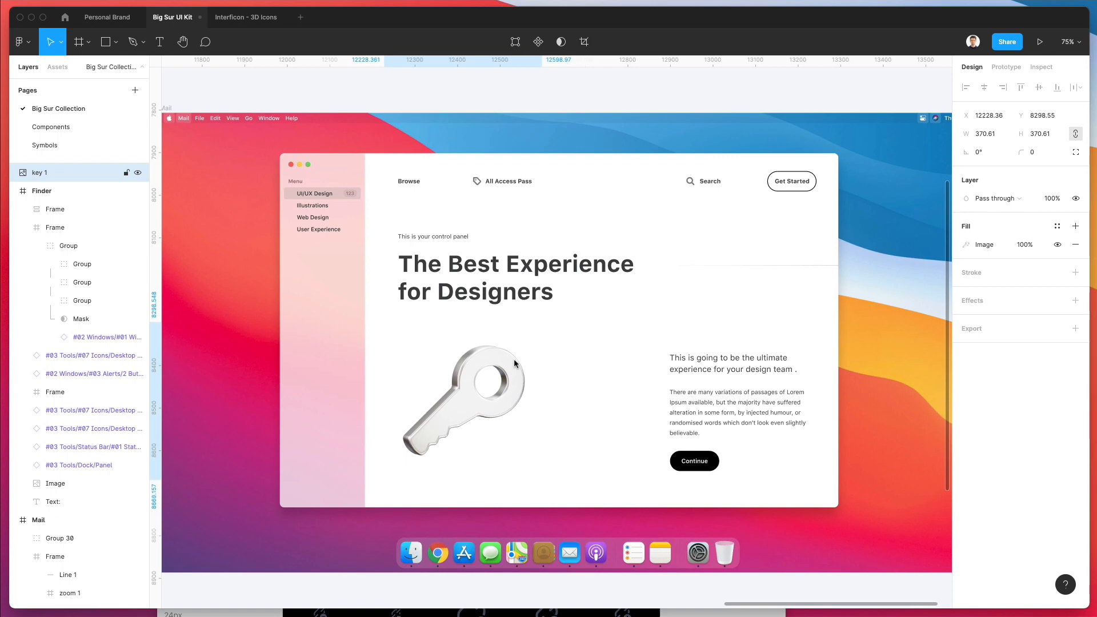
key(Down)
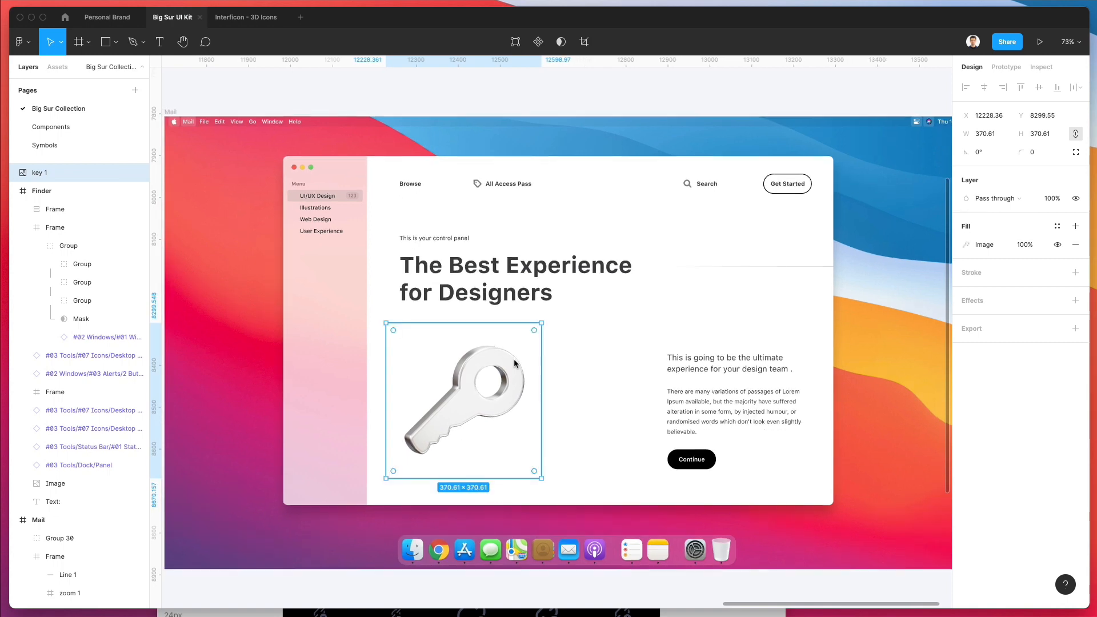
scroll(513, 358, down, 1)
click(635, 105)
scroll(635, 105, down, 1)
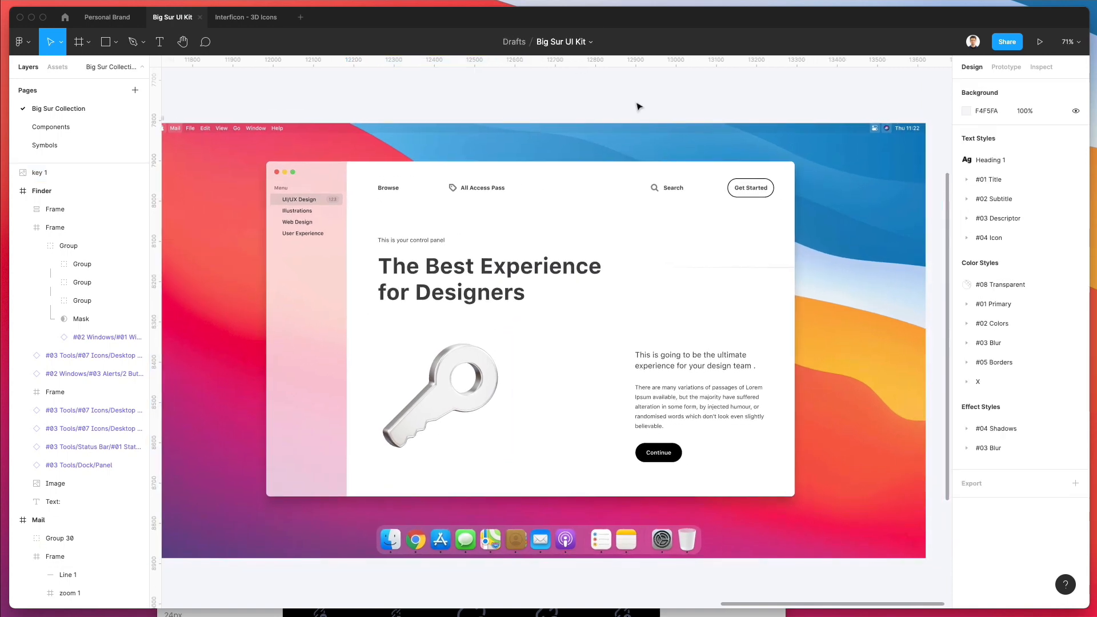
Step: Hide the editor interface and review the complete desktop mockup
key(super+backslash)
scroll(635, 106, up, 2)
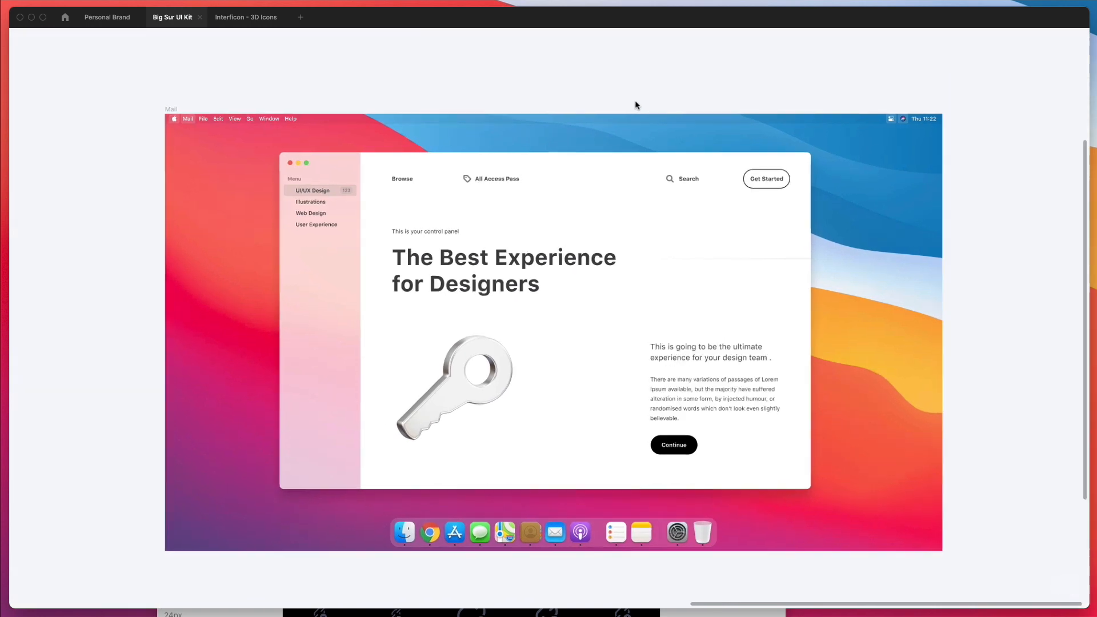
scroll(635, 106, down, 1)
scroll(635, 105, up, 1)
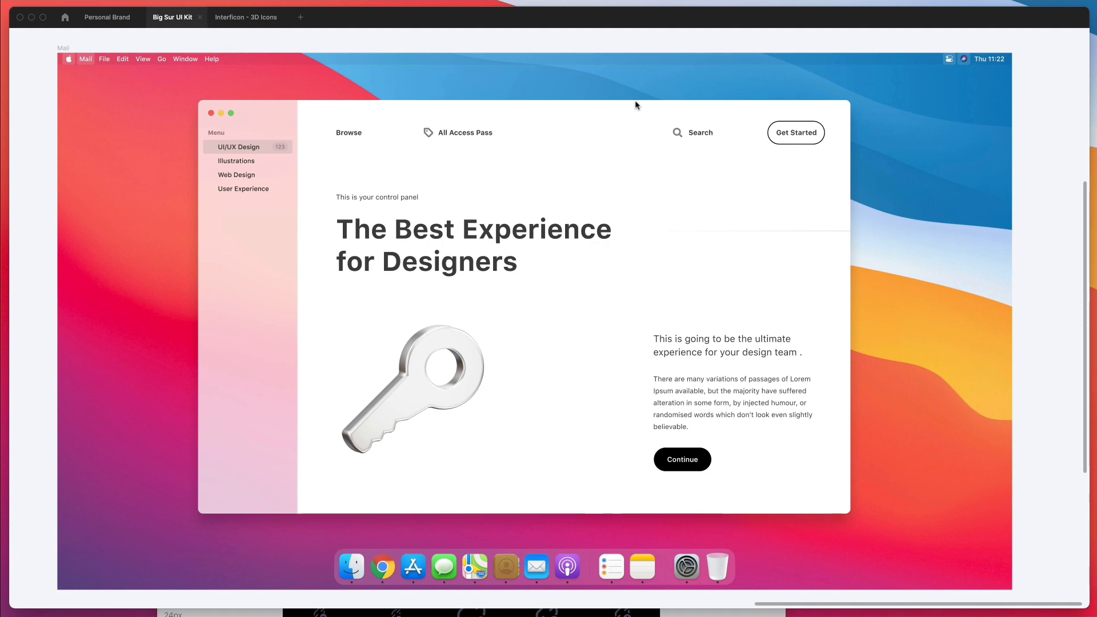
scroll(635, 105, down, 1)
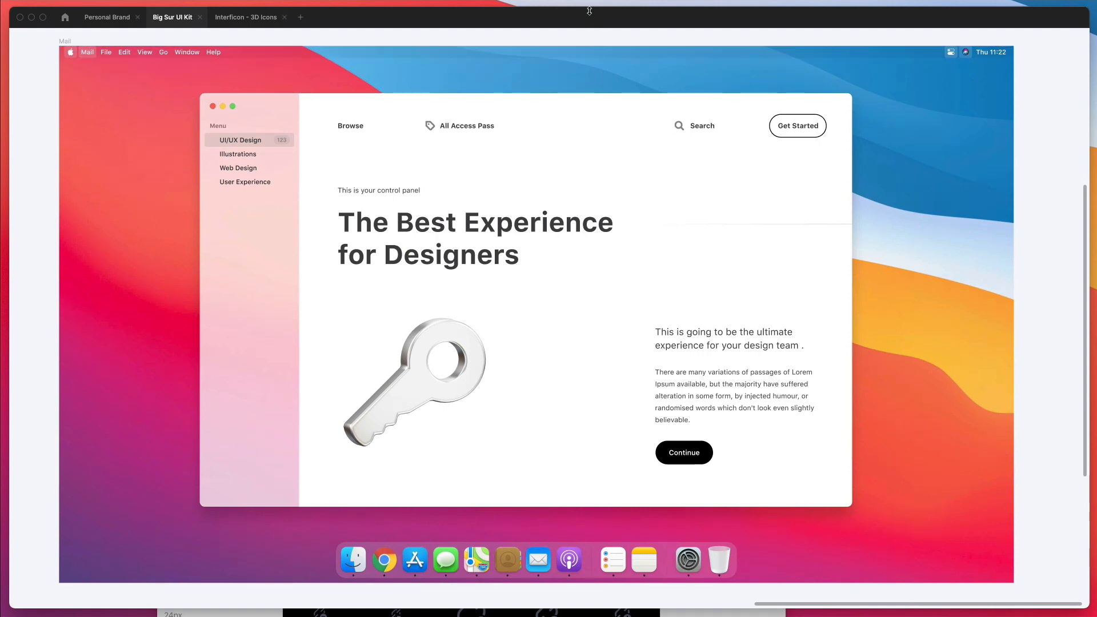